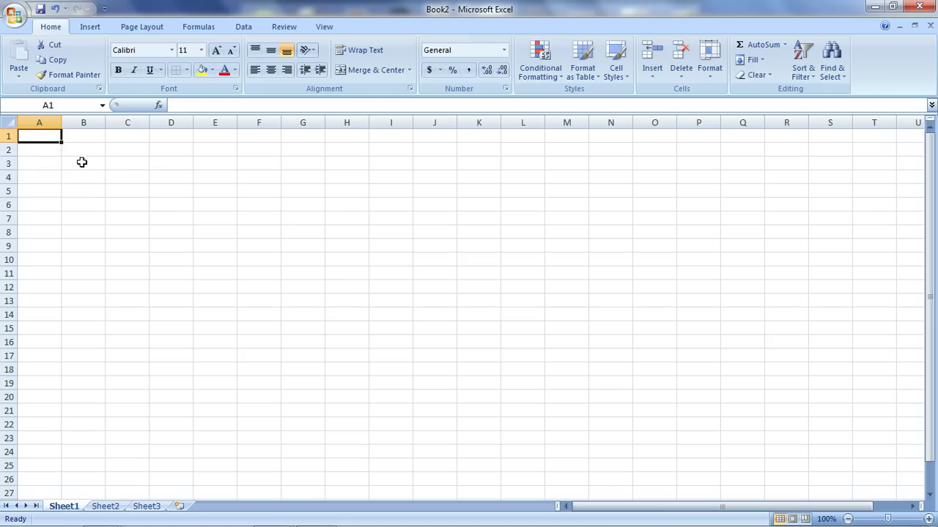
# Step: Enter the account headings Cash in cell B3 and Supplies in cell C3
pyautogui.click(81, 162)
pyautogui.write('Cash')
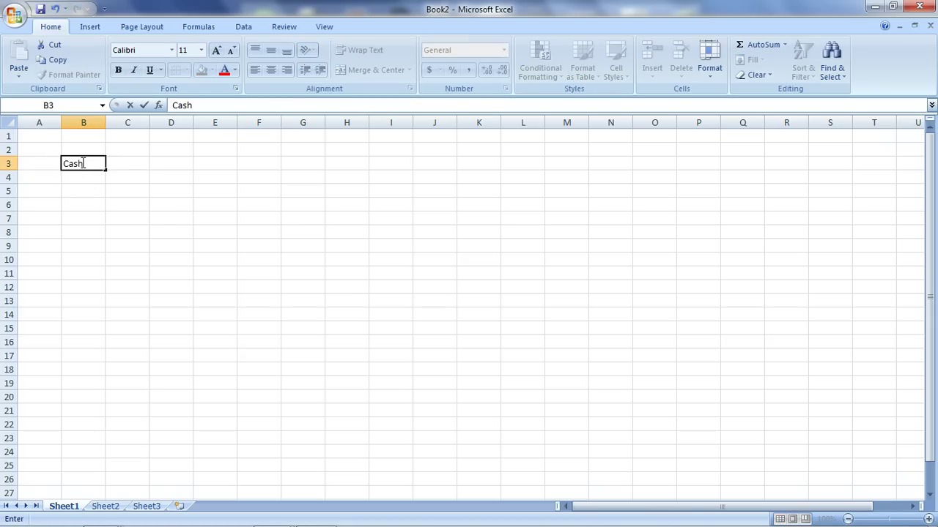
pyautogui.press('Tab')
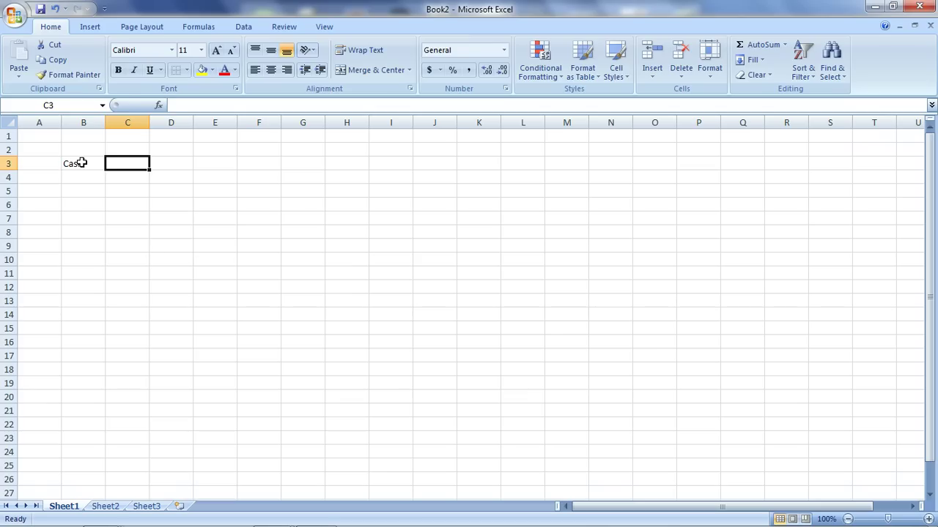
pyautogui.write('Supplies')
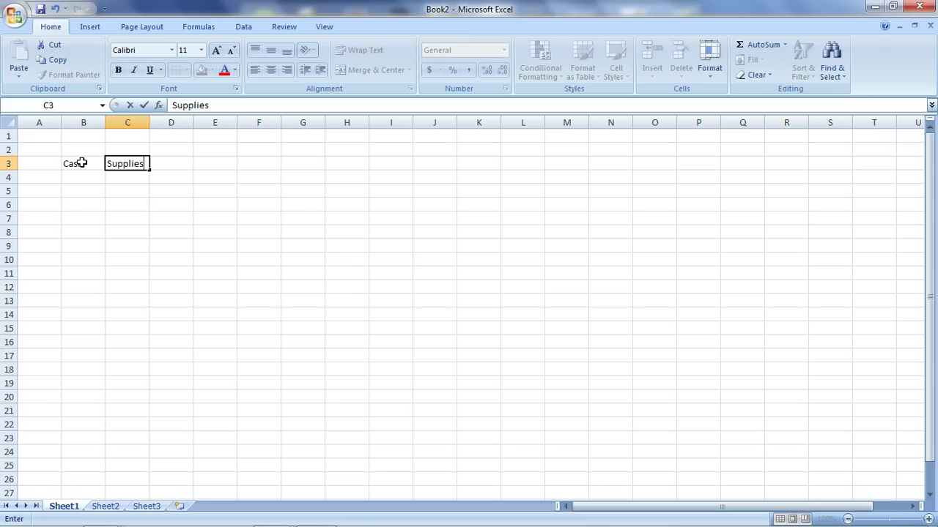
pyautogui.press('Tab')
# Step: Enter the heading Prepaid Insurance split over cells D2 and D3, and Equipment in cell E3
pyautogui.write('P')
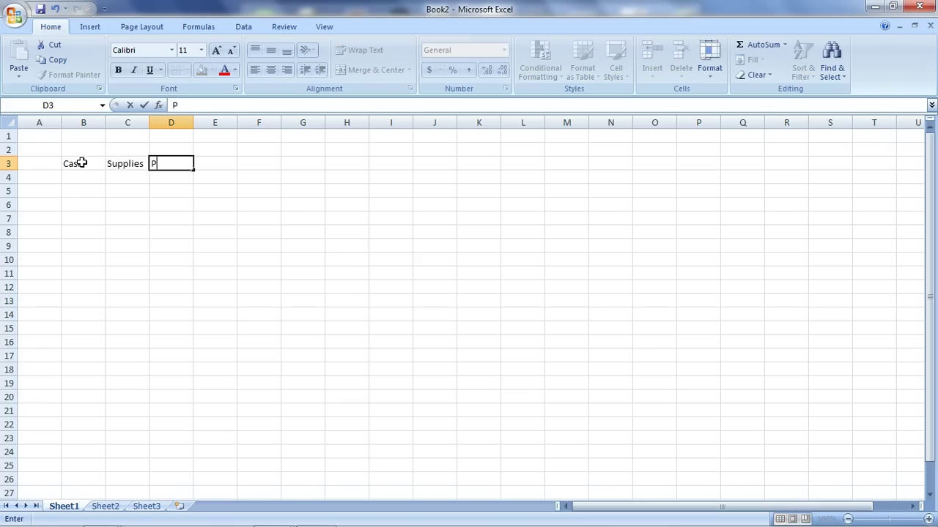
pyautogui.press('Up')
pyautogui.write('Prepaid')
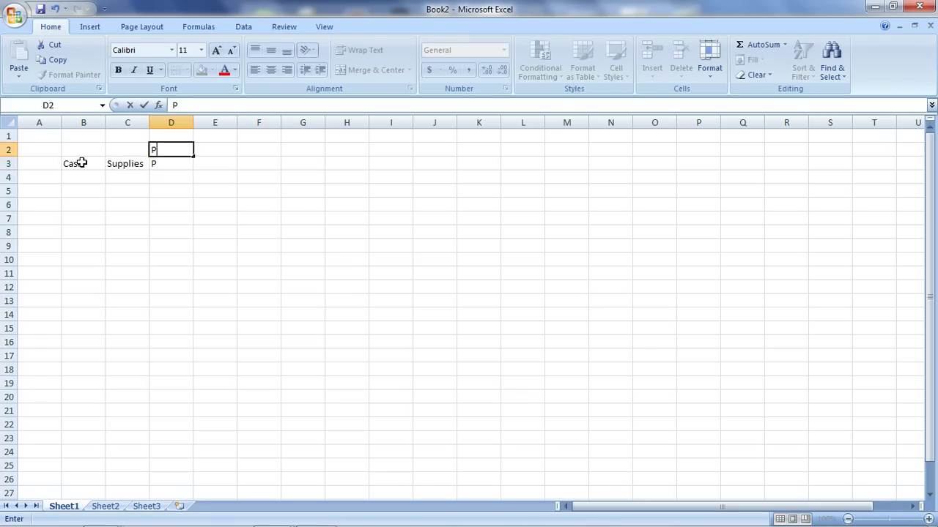
pyautogui.press('Return')
pyautogui.write('Insurance')
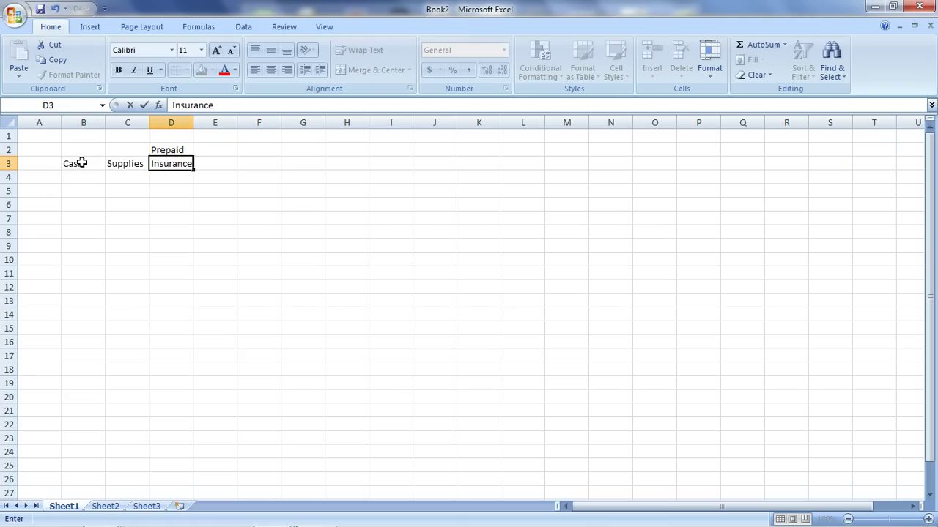
pyautogui.press('Tab')
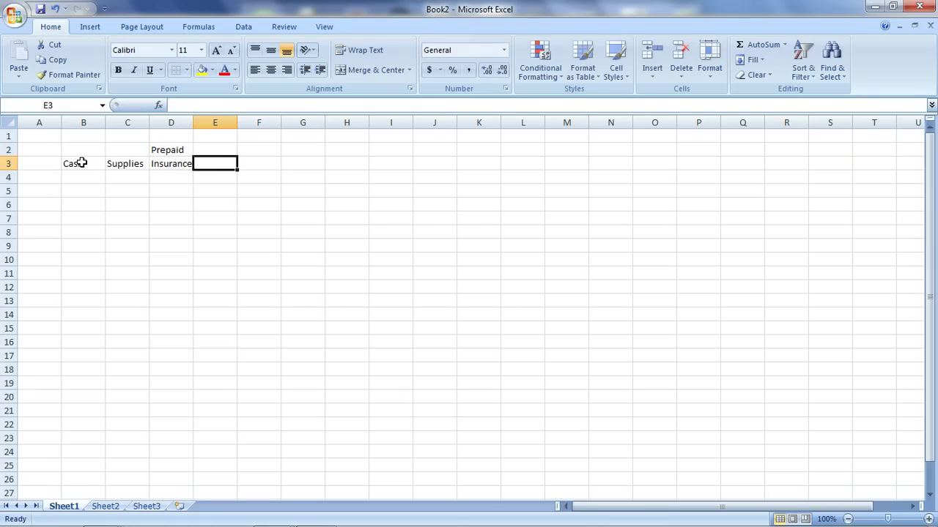
pyautogui.write('Equipment')
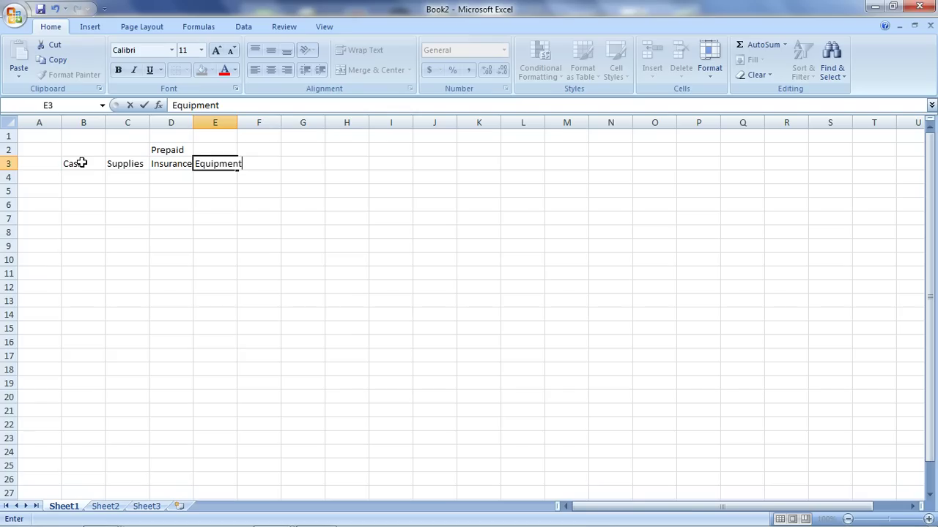
pyautogui.press('Tab')
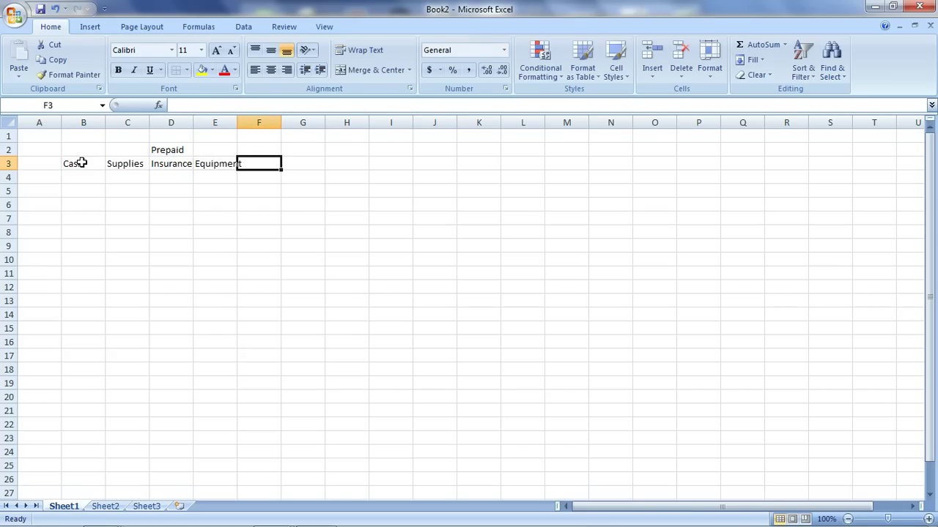
# Step: Enter the two-row headings Notes Payable in F2:F3 and Accounts Payable in G2:G3
pyautogui.press('Up')
pyautogui.write('Notes')
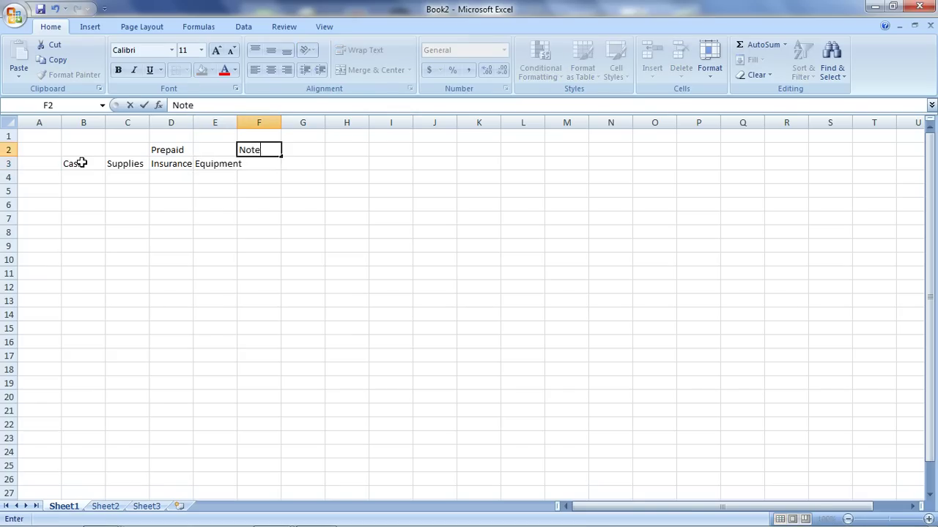
pyautogui.press('Return')
pyautogui.write('Payable')
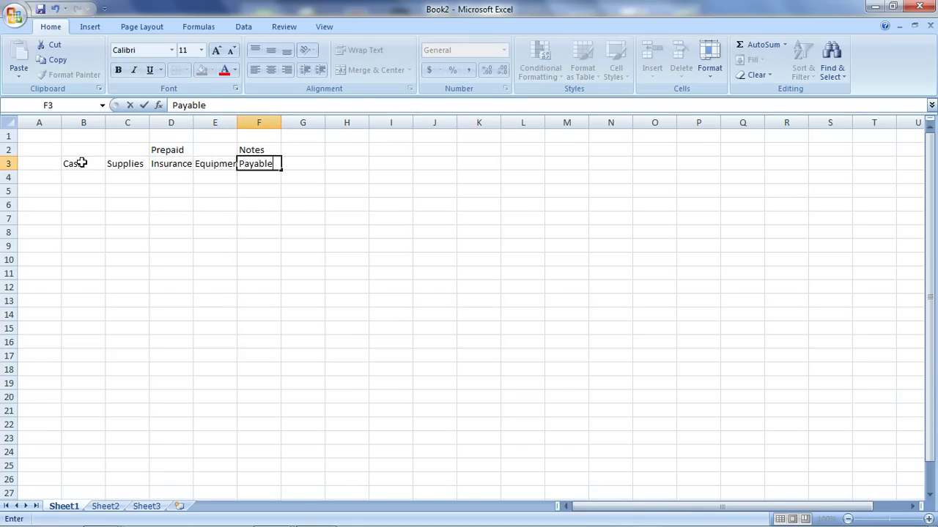
pyautogui.press('Tab')
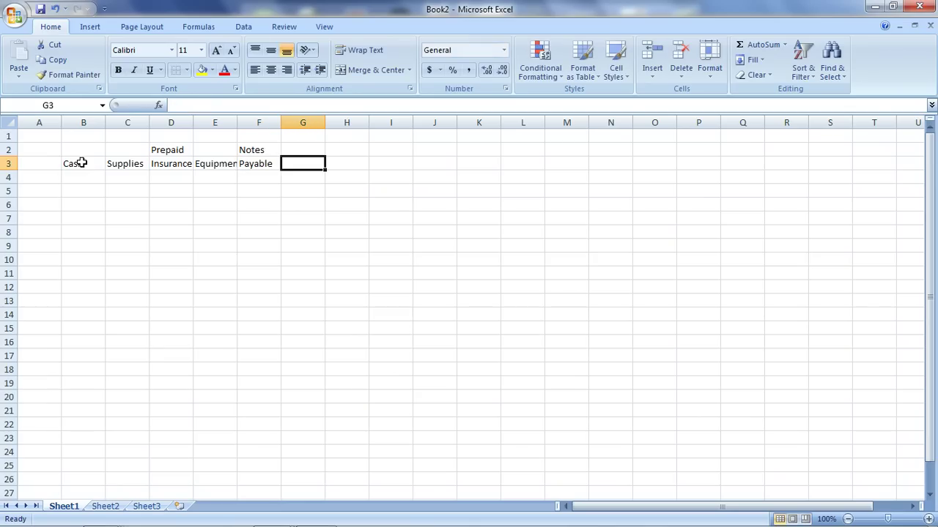
pyautogui.press('Up')
pyautogui.write('Accounts')
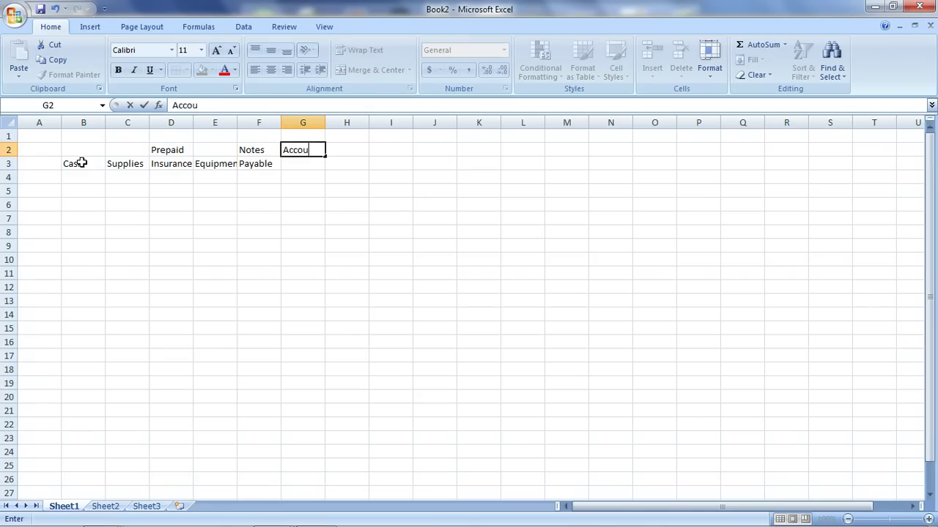
pyautogui.press('Return')
pyautogui.write('Payable')
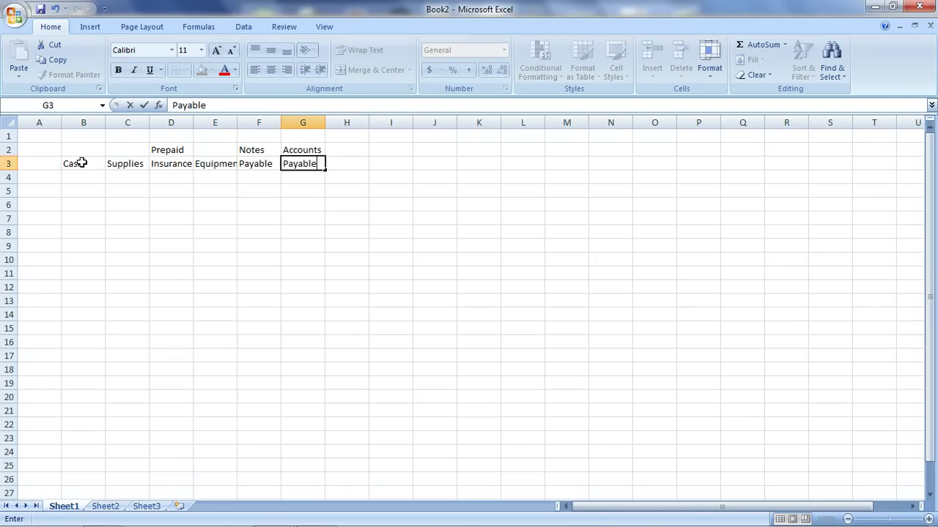
pyautogui.press('Tab')
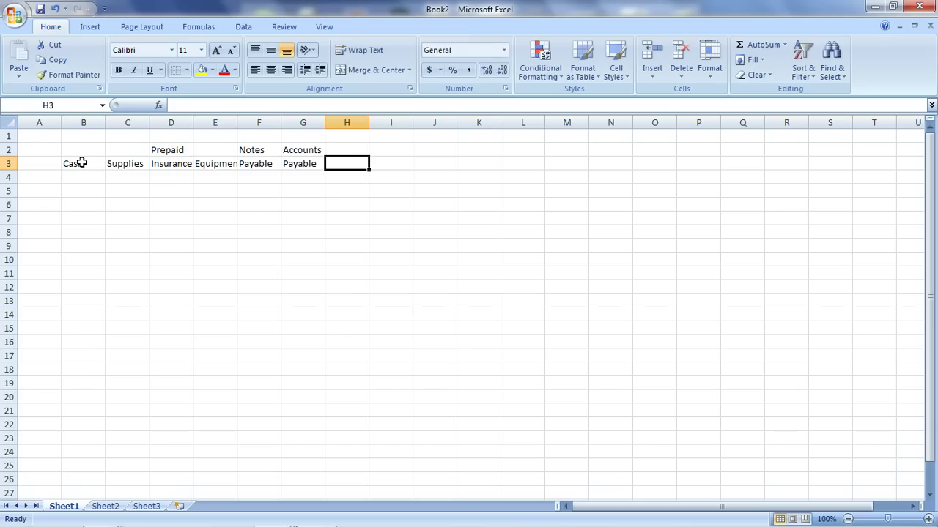
# Step: Enter the two-row headings Unearned Revenue in H2:H3 and Common Stock in I2:I3
pyautogui.press('Up')
pyautogui.write('Unearned')
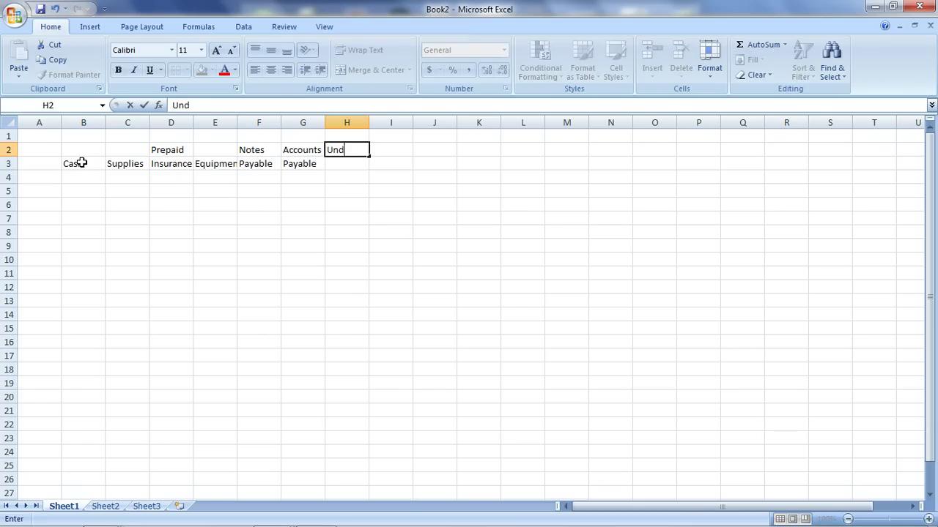
pyautogui.press('Down')
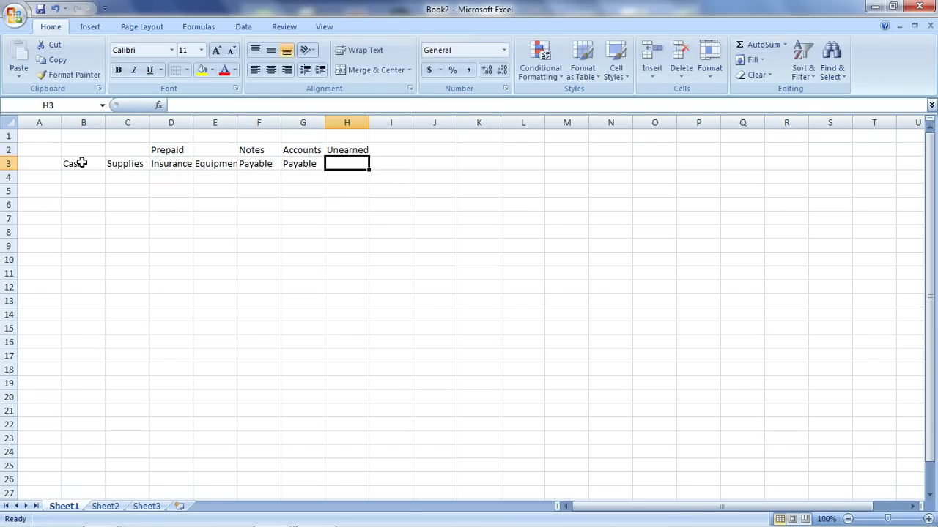
pyautogui.write('Revenue')
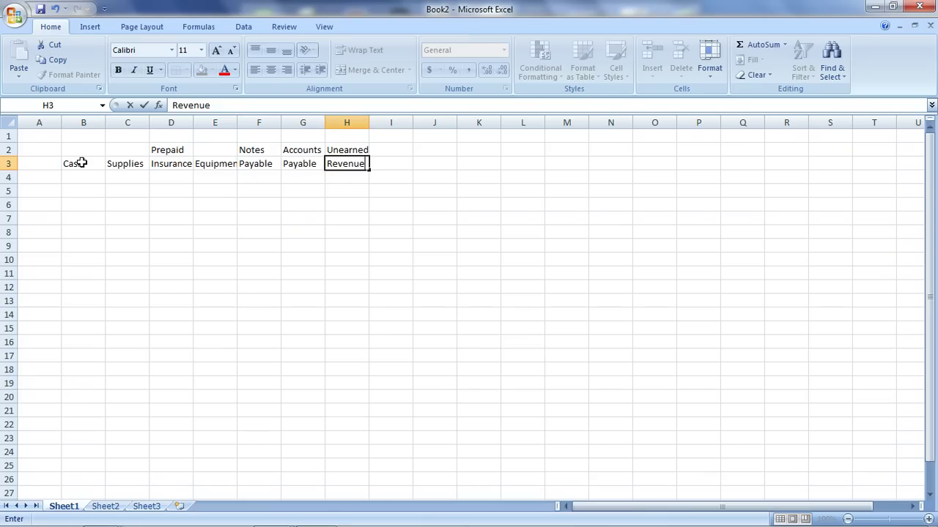
pyautogui.press('Right')
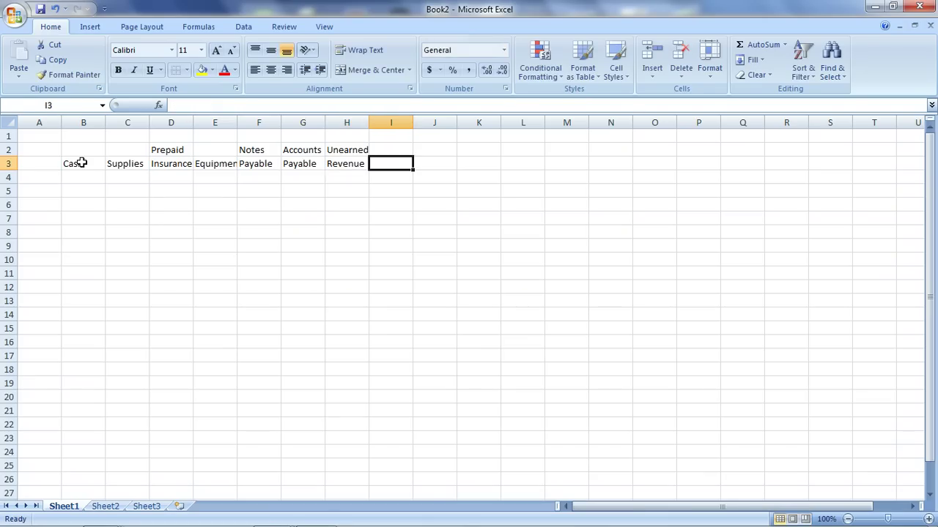
pyautogui.press('Up')
pyautogui.write('Common')
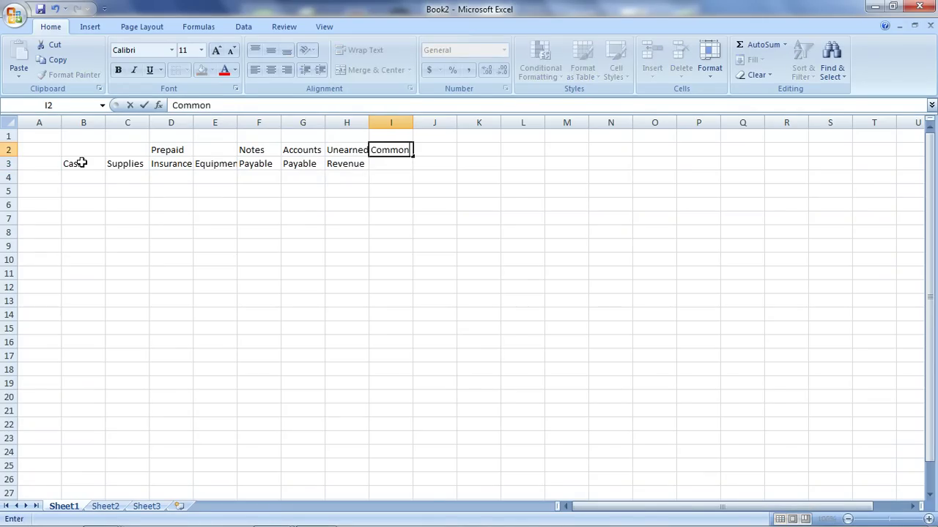
pyautogui.press('Return')
pyautogui.write('Stock')
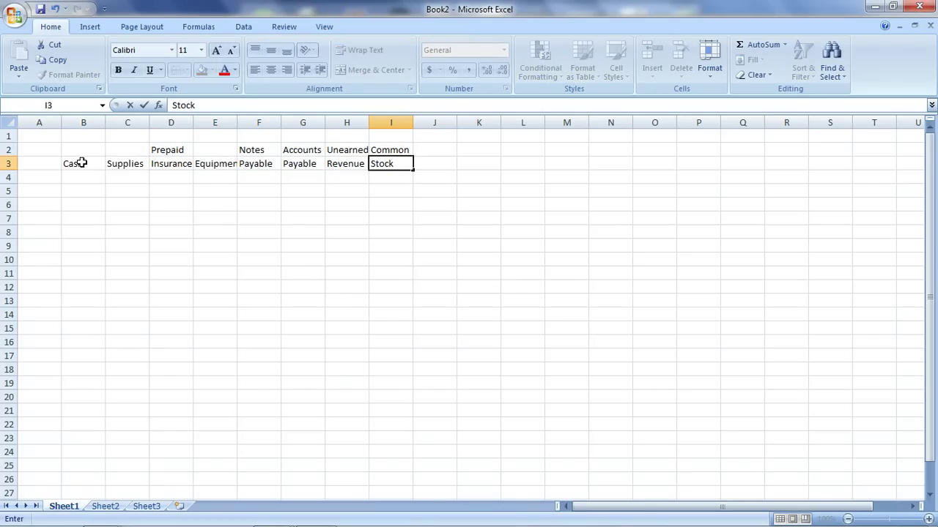
# Step: Enter Retained Earnings in cell J2 with the subheadings Revenue, Expenses and Dividends in J3, K3 and L3
pyautogui.click(434, 149)
pyautogui.write('Ret')
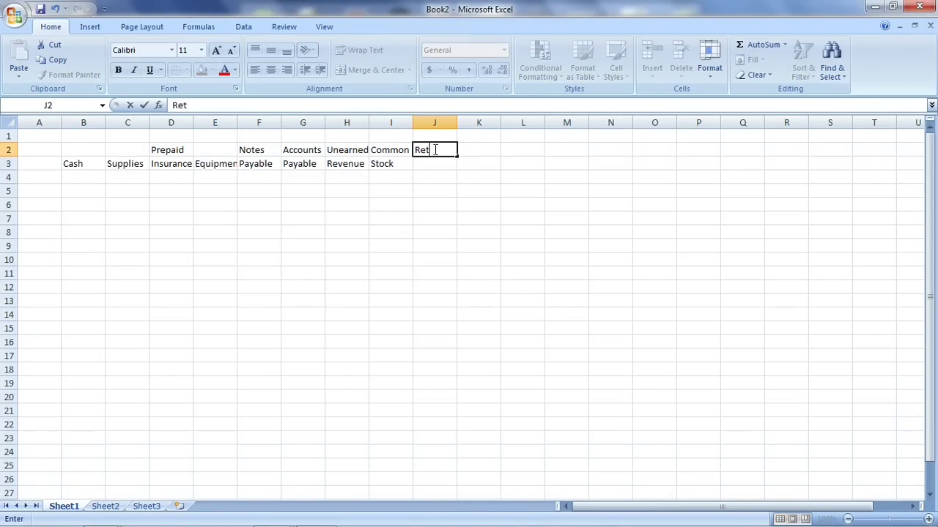
pyautogui.write('ained Earnings')
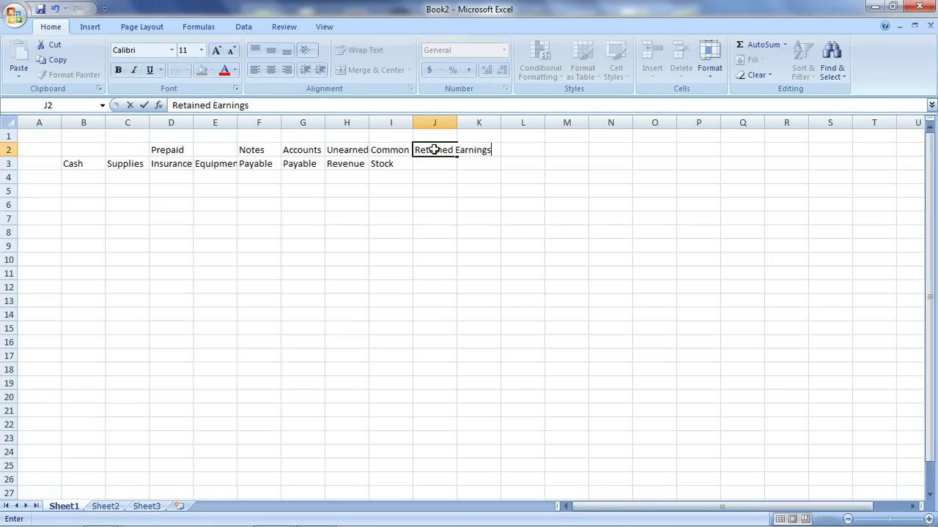
pyautogui.press('Return')
pyautogui.write('Rev')
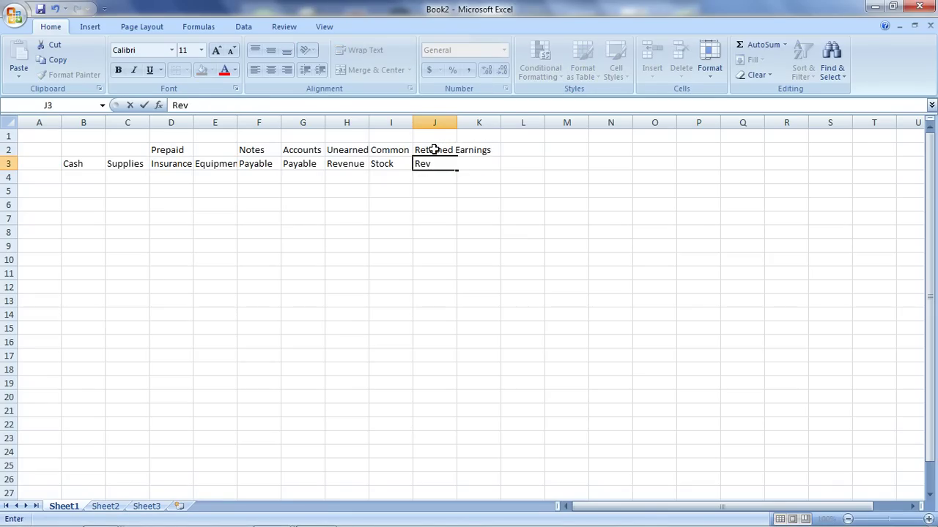
pyautogui.write('enue')
pyautogui.press('Tab')
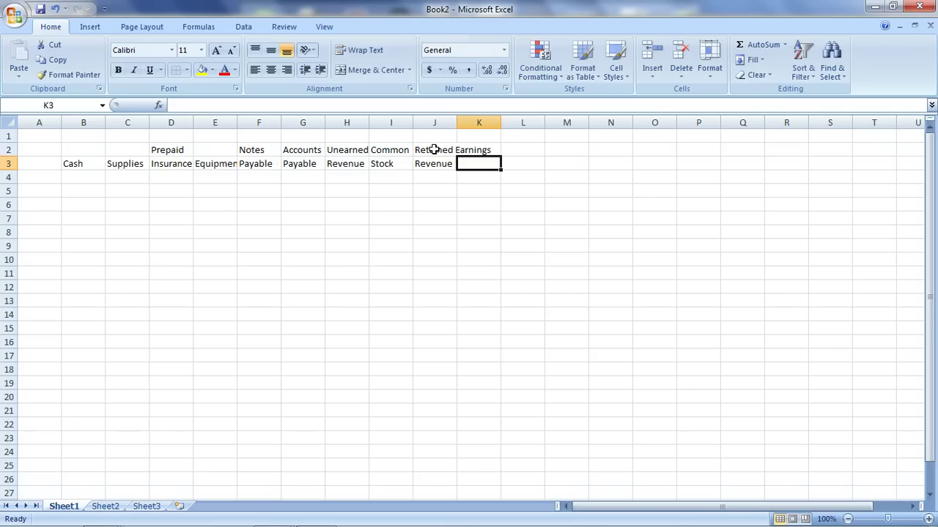
pyautogui.write('Expen')
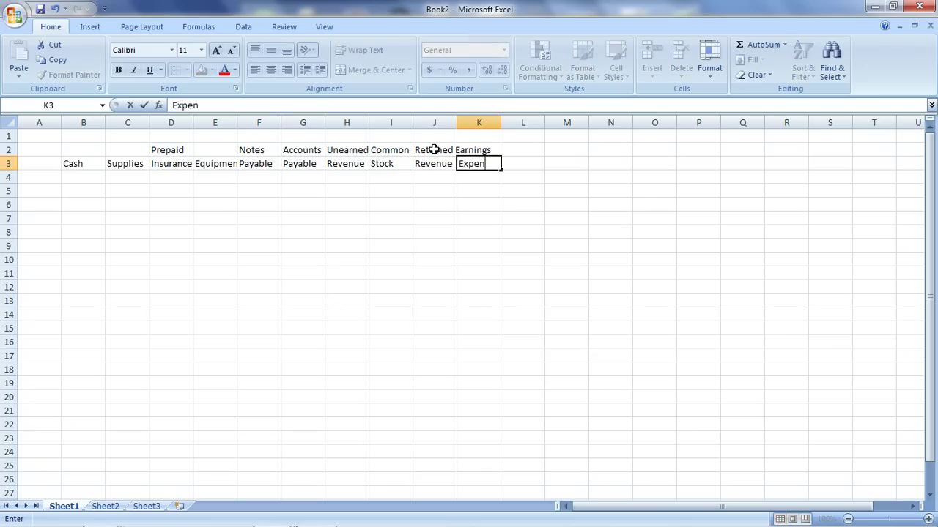
pyautogui.write('ses')
pyautogui.press('Tab')
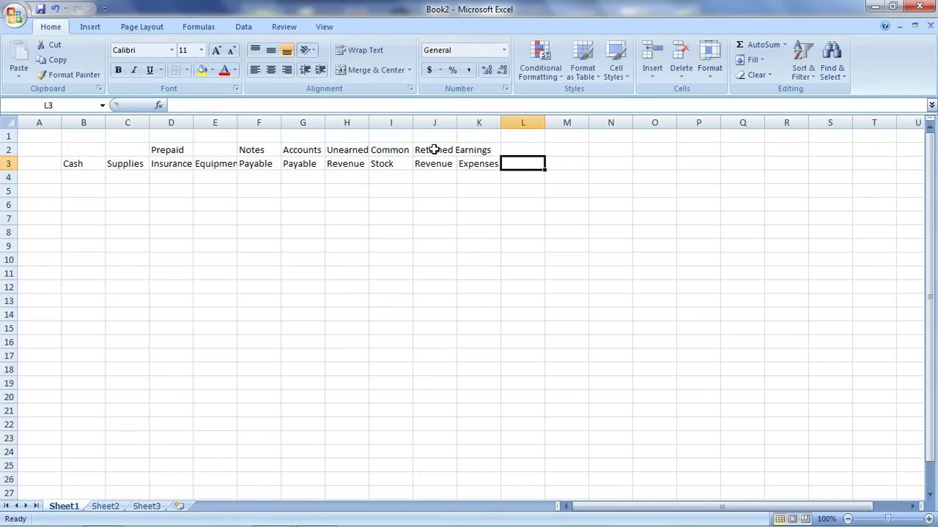
pyautogui.write('Dividend')
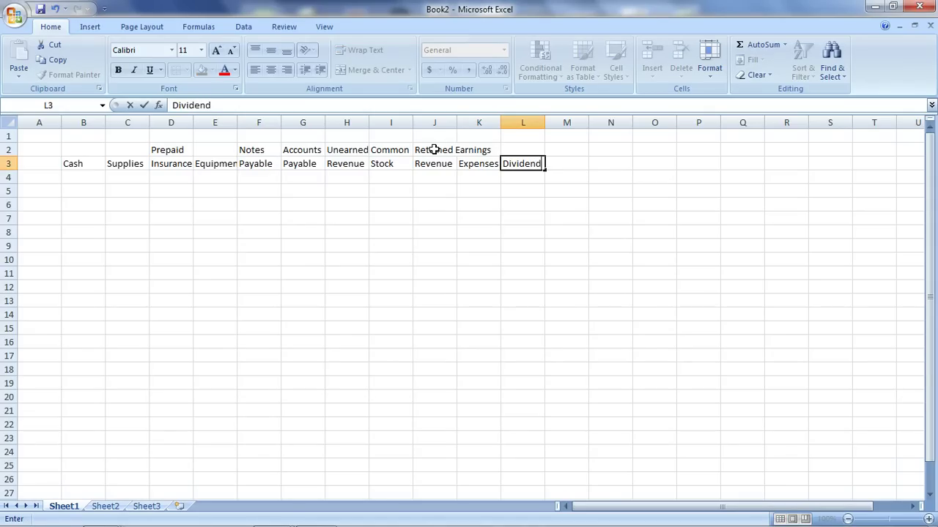
pyautogui.write('s')
pyautogui.press('Return')
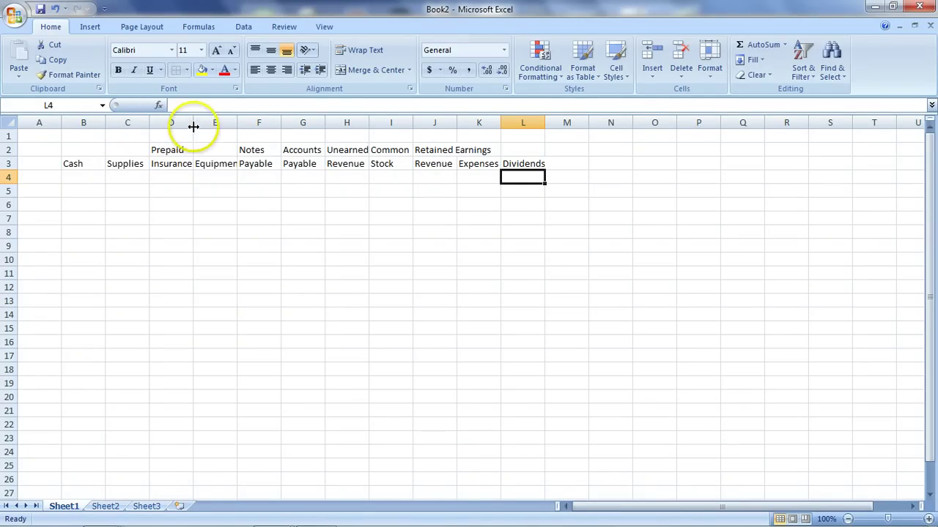
# Step: AutoFit columns E, H, J and K to their contents, narrowing column J back to about the width of its neighbours
pyautogui.doubleClick(238, 122)
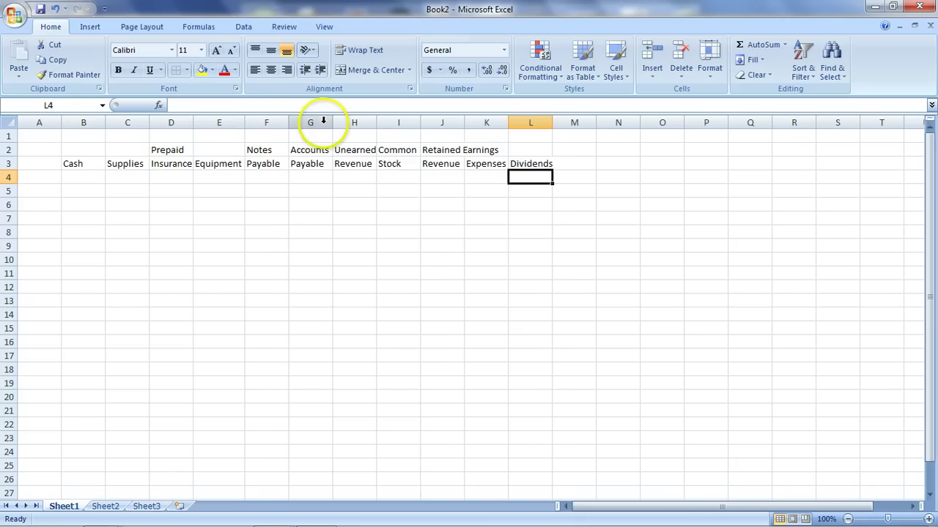
pyautogui.doubleClick(376, 122)
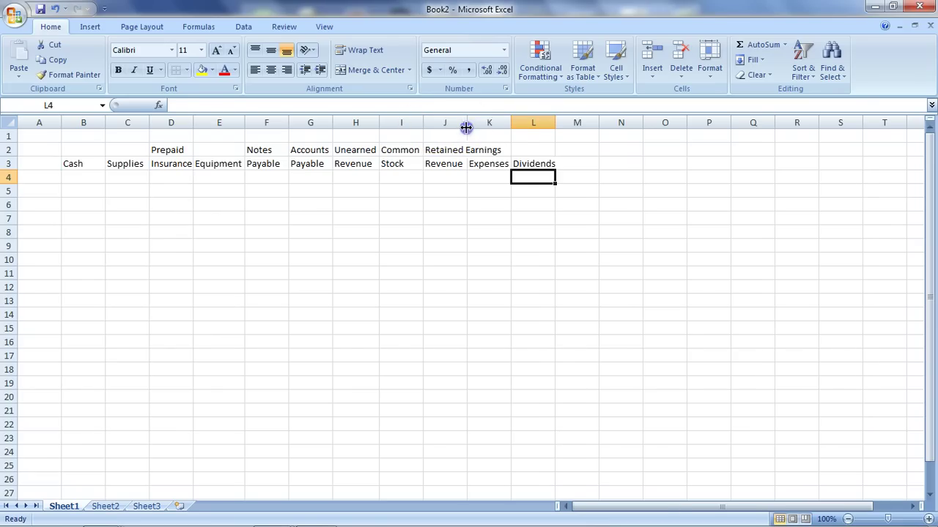
pyautogui.doubleClick(465, 123)
pyautogui.moveTo(504, 122); pyautogui.dragTo(470, 125)
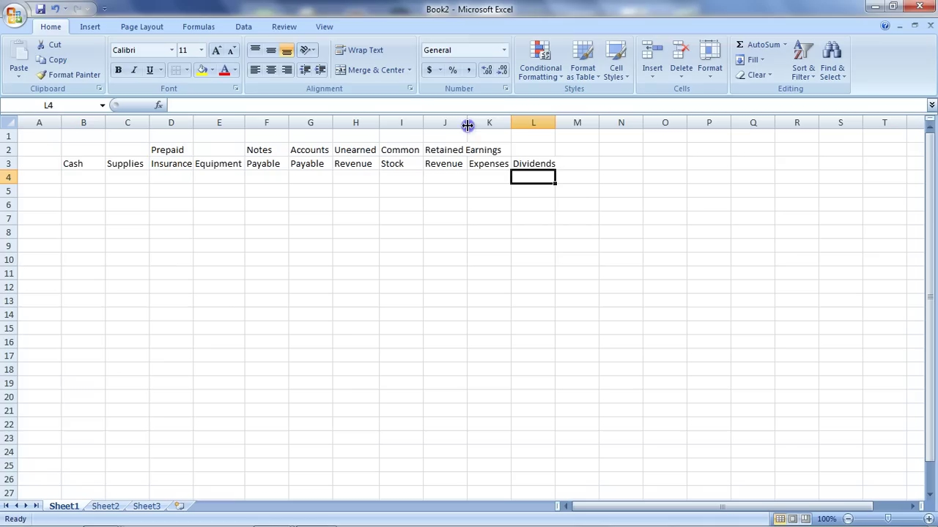
pyautogui.doubleClick(514, 124)
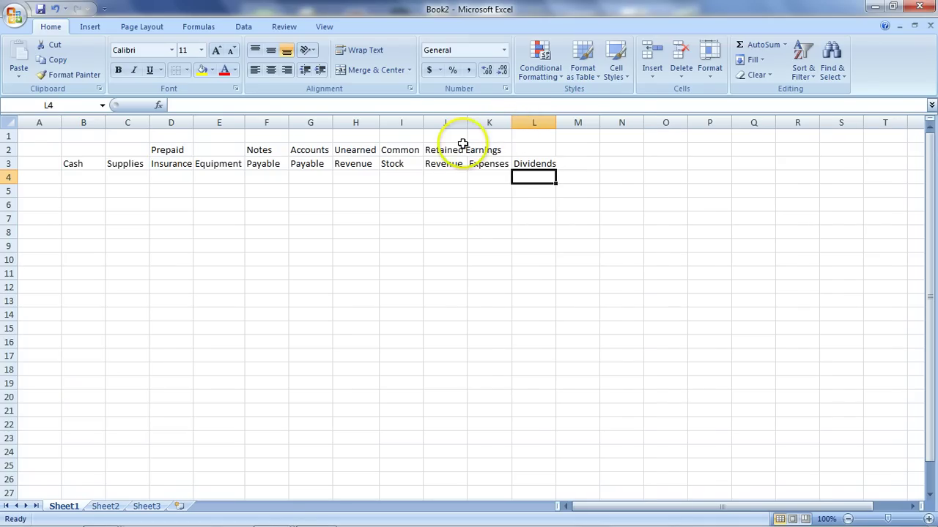
# Step: Merge and center the Retained Earnings heading across cells J2 to L2
pyautogui.moveTo(453, 149); pyautogui.dragTo(526, 150)
pyautogui.click(386, 70)
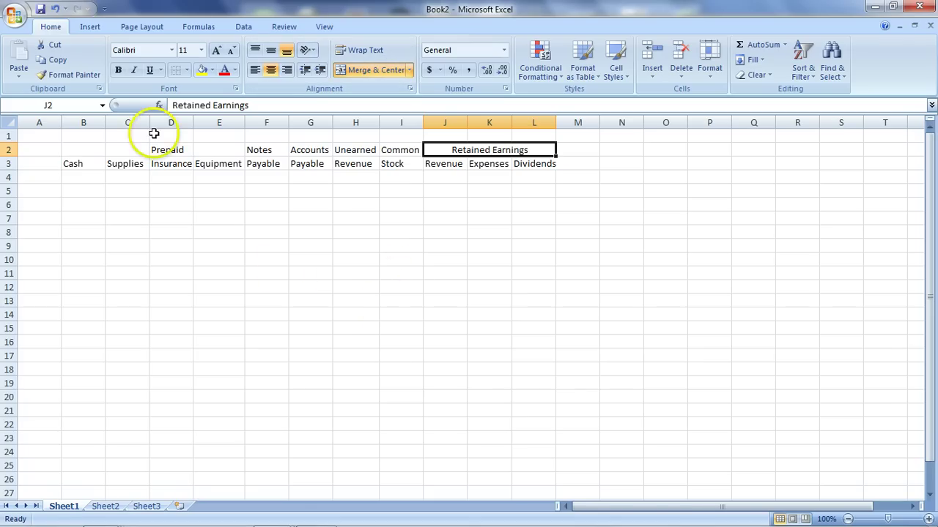
# Step: Insert a narrow column C between Cash and Supplies and enter a text plus sign (+) in C3
pyautogui.click(131, 123)
pyautogui.rightClick(132, 124)
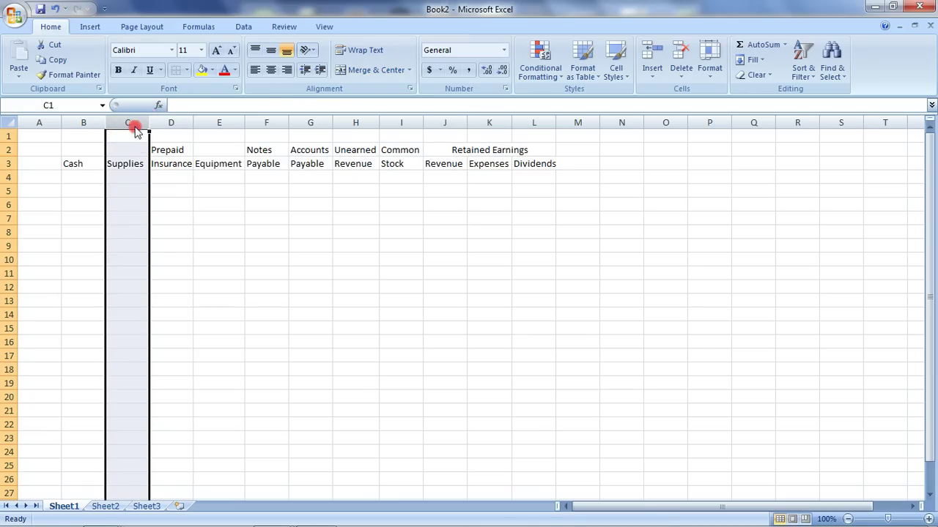
pyautogui.click(176, 198)
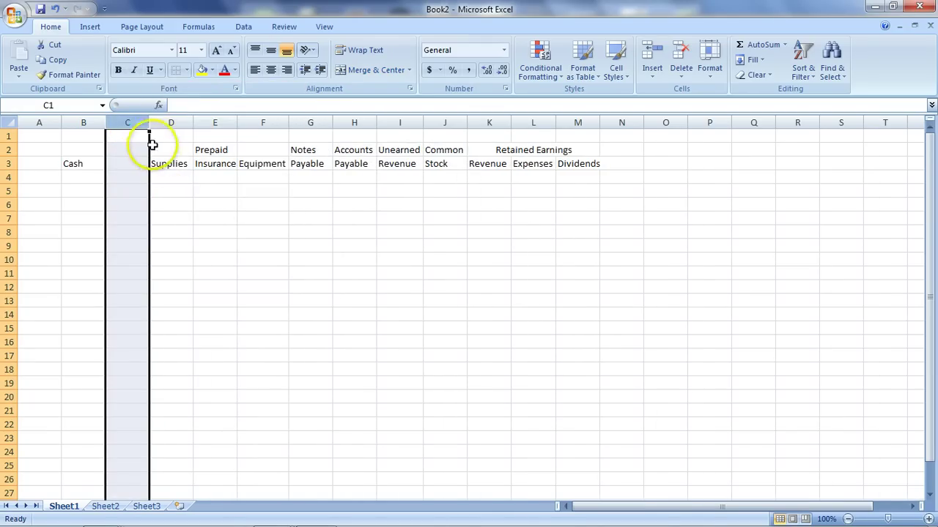
pyautogui.moveTo(149, 122); pyautogui.dragTo(119, 123)
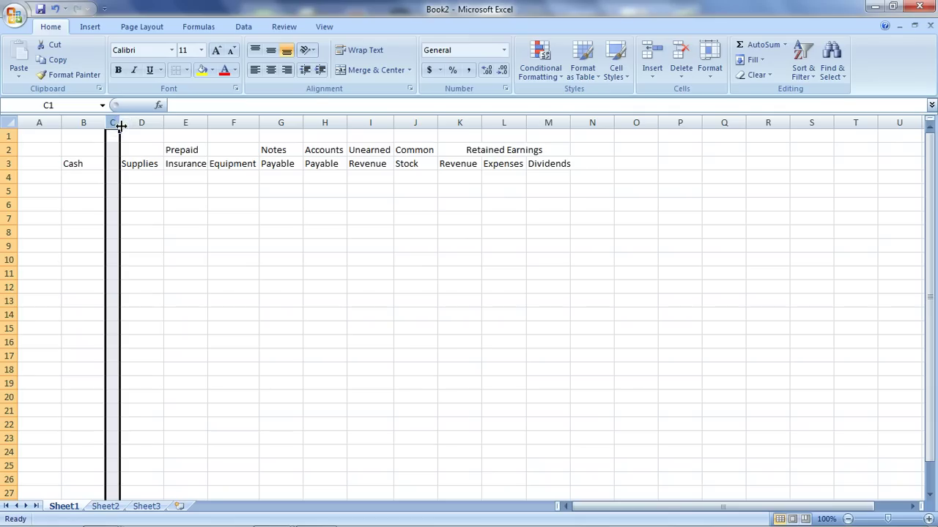
pyautogui.click(114, 164)
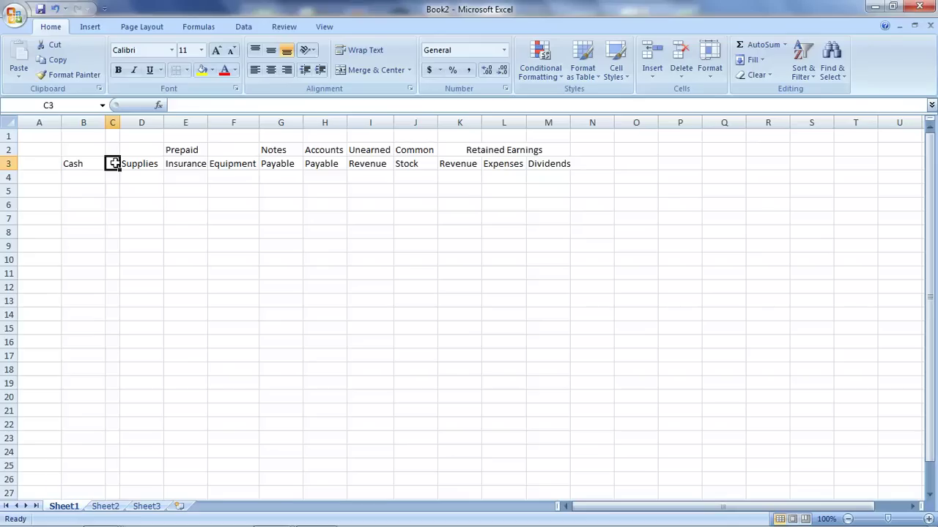
pyautogui.write("'")
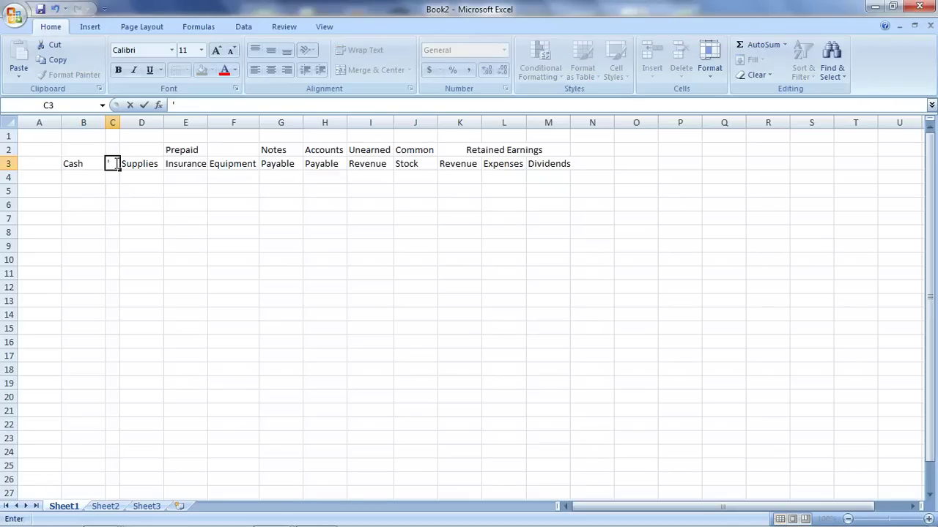
pyautogui.write('+')
pyautogui.press('Return')
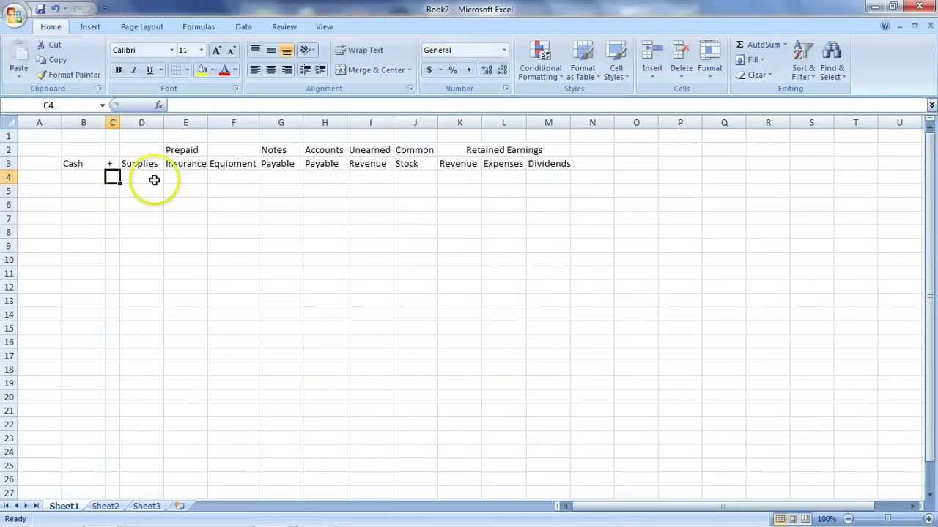
# Step: Insert a column before Prepaid Insurance with a text + in E3, and AutoFit columns E and C
pyautogui.click(182, 123)
pyautogui.rightClick(182, 123)
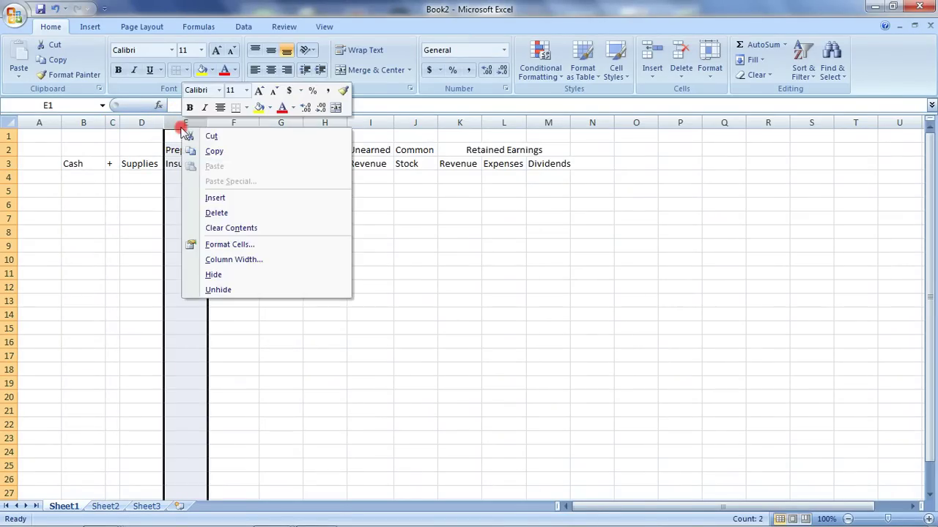
pyautogui.click(208, 194)
pyautogui.click(189, 164)
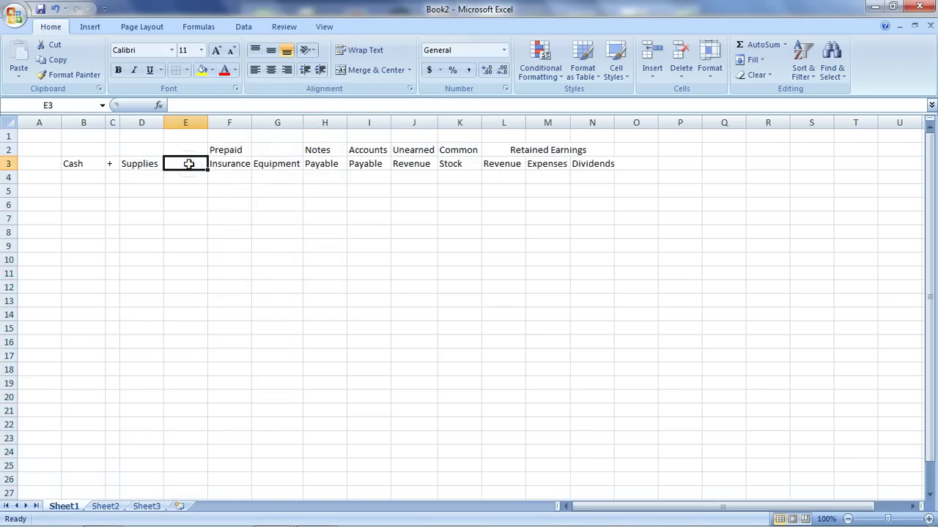
pyautogui.write("'+")
pyautogui.press('Return')
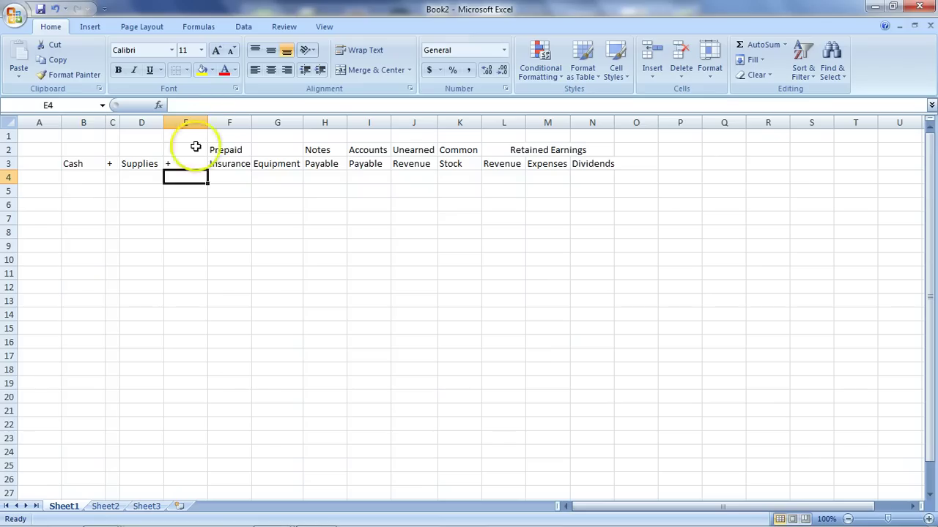
pyautogui.doubleClick(209, 123)
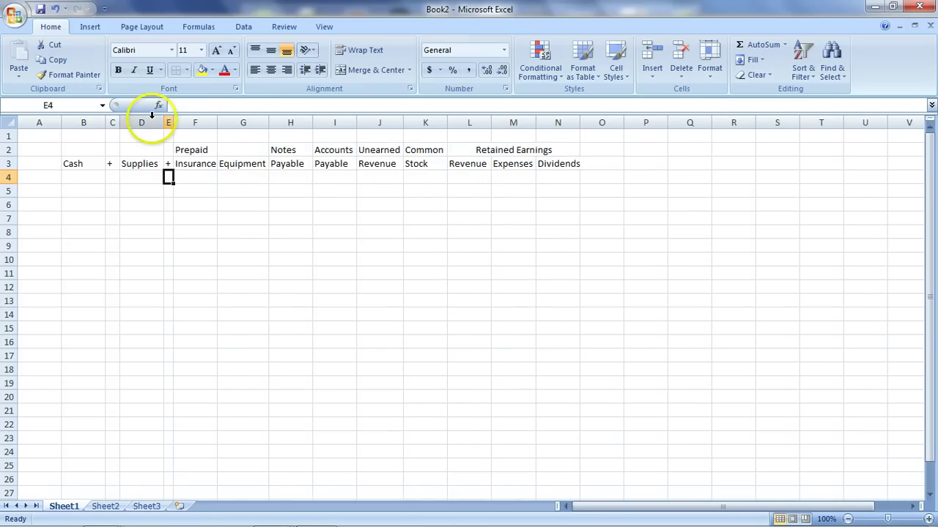
pyautogui.doubleClick(119, 122)
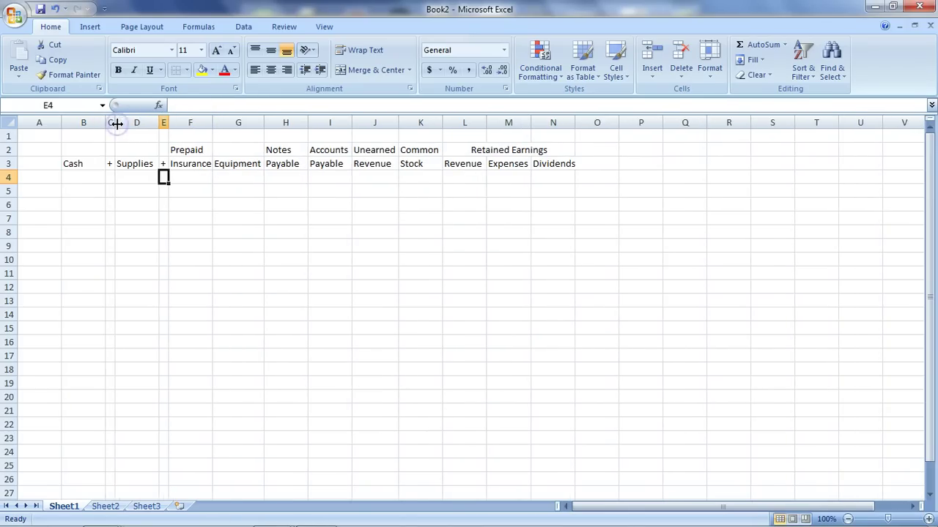
# Step: Insert a column before Equipment with a text + in G3, and AutoFit its width
pyautogui.click(228, 123)
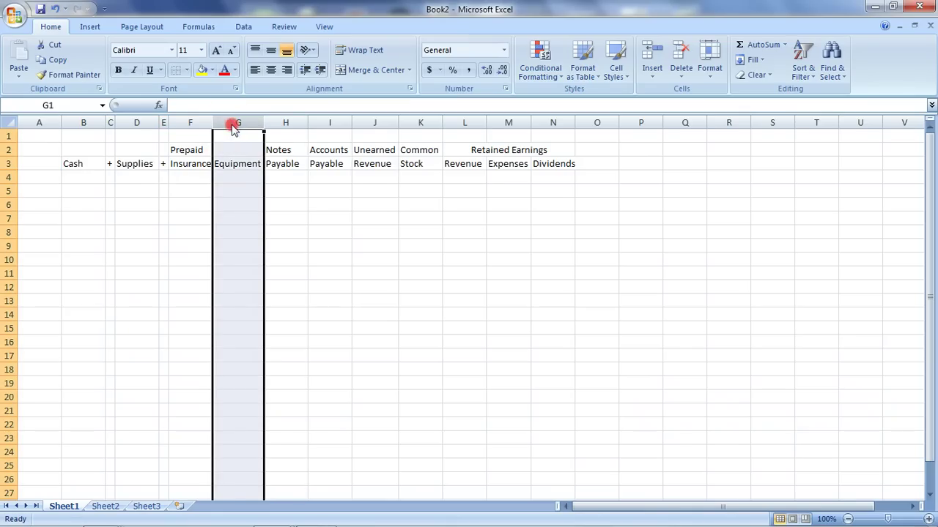
pyautogui.rightClick(233, 122)
pyautogui.click(263, 195)
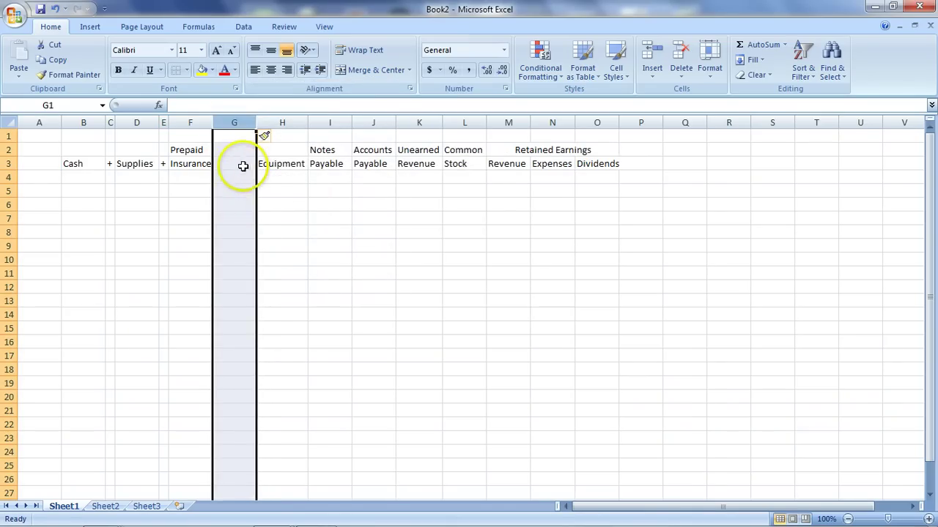
pyautogui.click(242, 165)
pyautogui.write("'+")
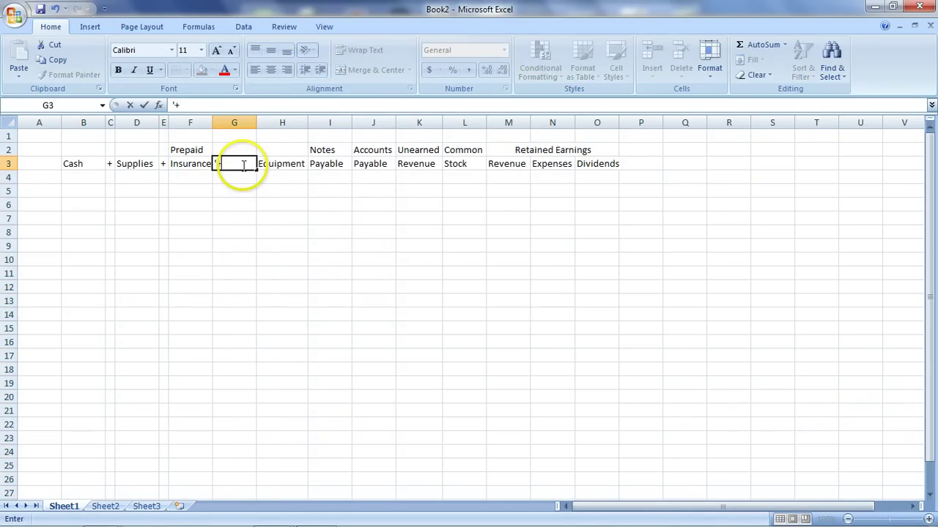
pyautogui.press('Return')
pyautogui.doubleClick(256, 123)
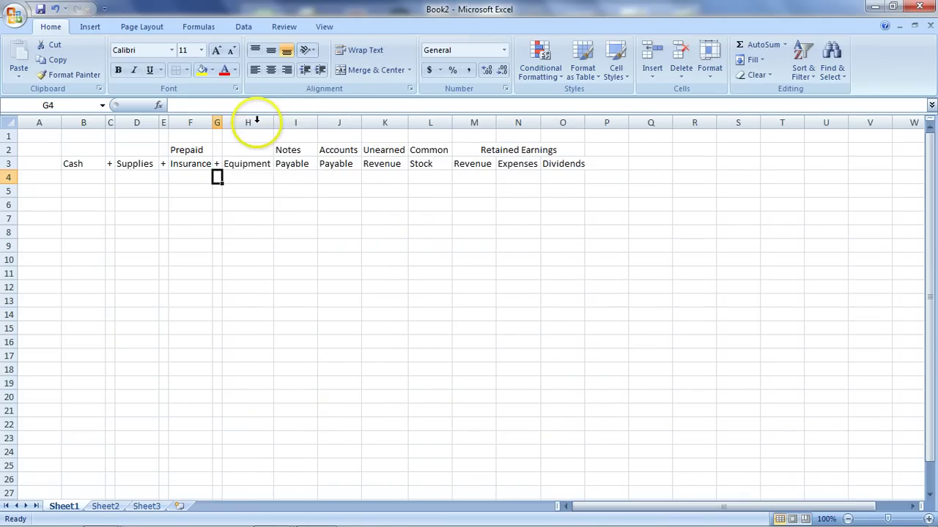
# Step: Insert a column between Equipment and Notes Payable and enter a text equals sign (=) in I3
pyautogui.click(290, 123)
pyautogui.rightClick(291, 123)
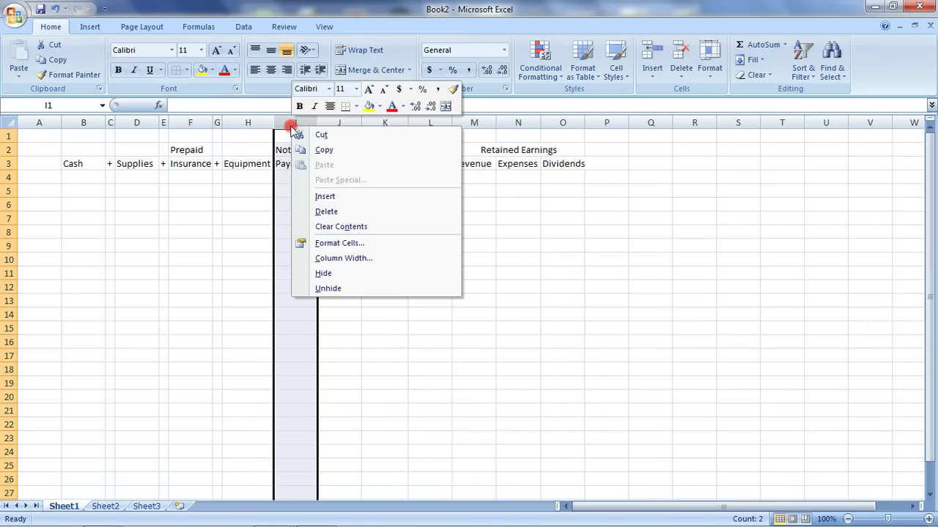
pyautogui.click(323, 197)
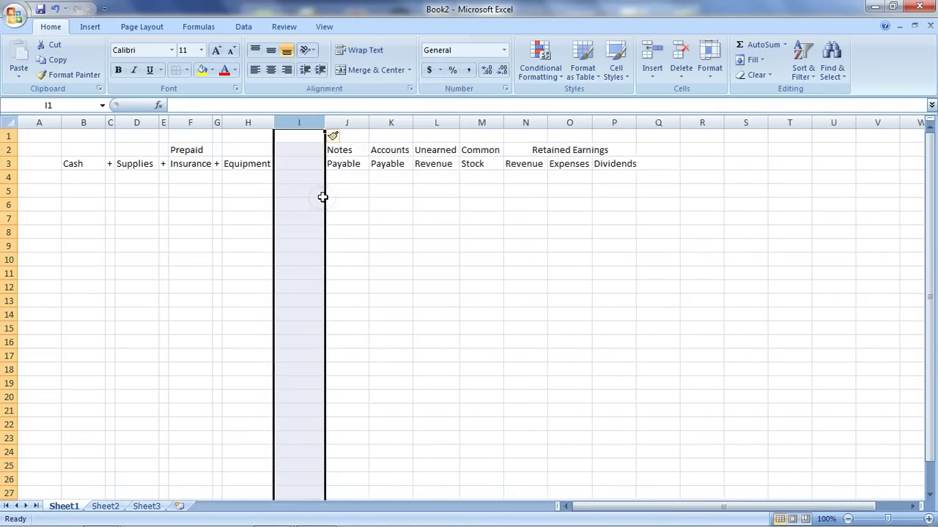
pyautogui.click(286, 164)
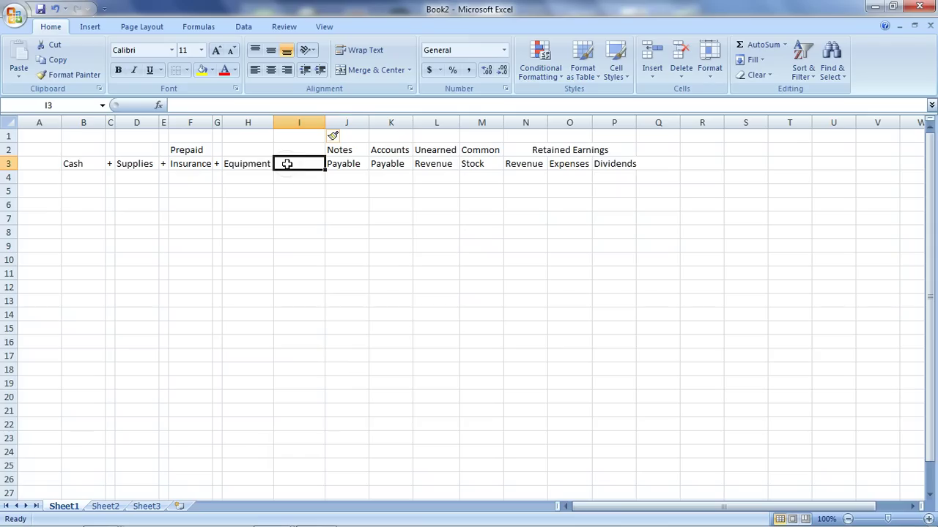
pyautogui.write("'=")
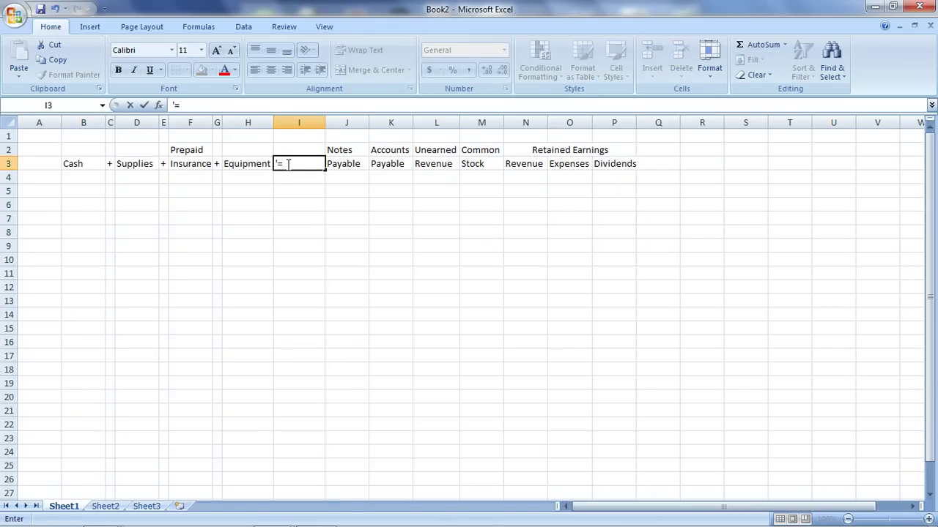
pyautogui.press('Return')
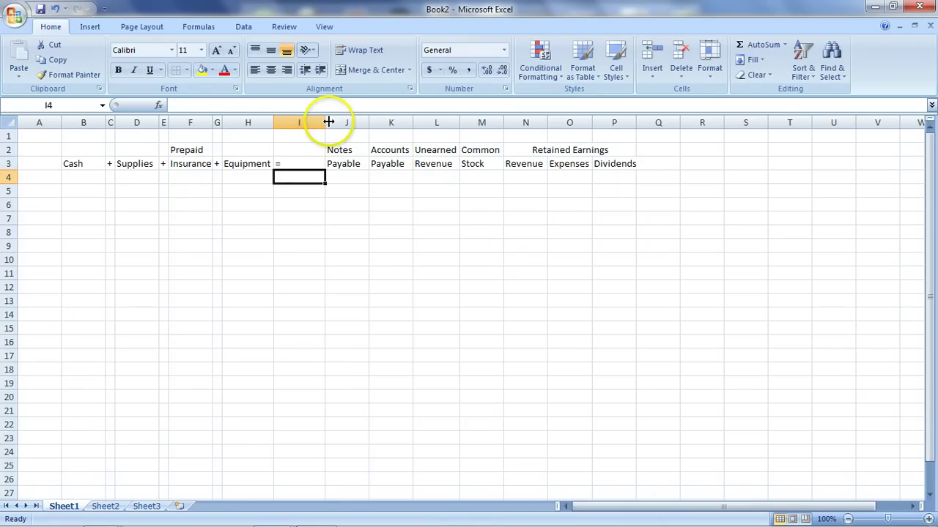
# Step: Narrow column I to slightly wider than the plus-sign columns and center its contents
pyautogui.moveTo(325, 123); pyautogui.dragTo(306, 124)
pyautogui.moveTo(291, 126); pyautogui.dragTo(287, 127)
pyautogui.click(283, 123)
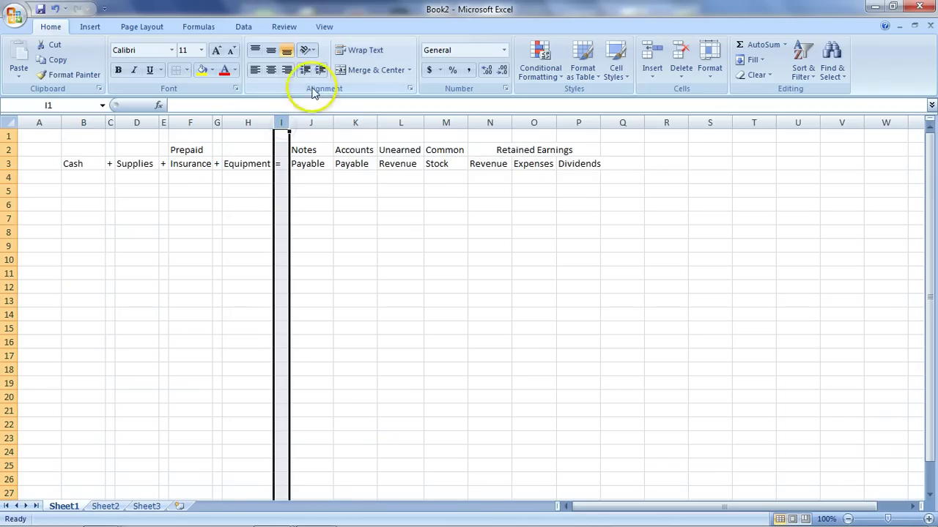
pyautogui.click(271, 70)
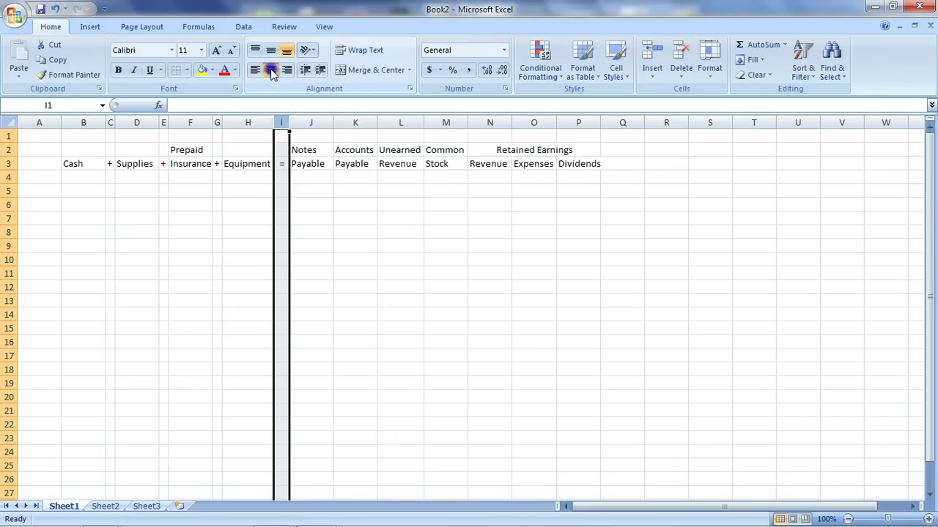
# Step: Insert a column before Accounts Payable with a text + in K3, and AutoFit its width
pyautogui.click(349, 122)
pyautogui.rightClick(349, 123)
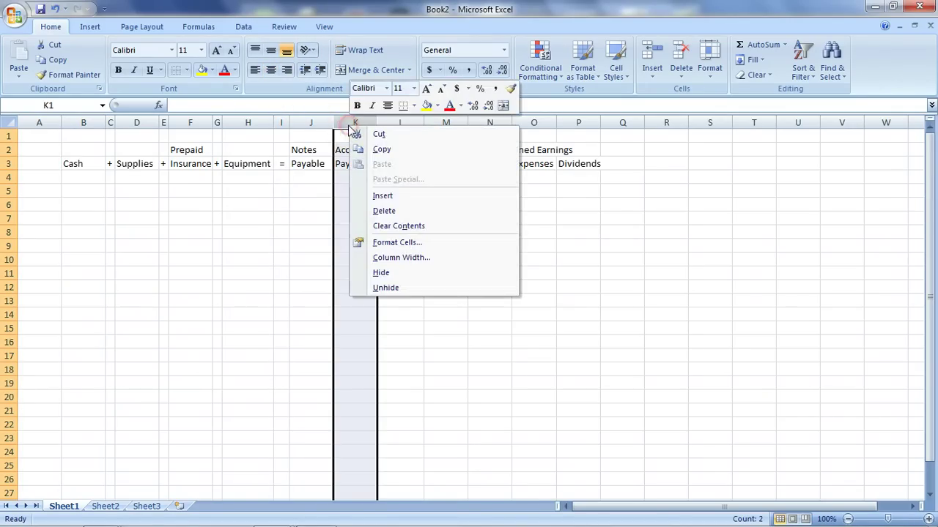
pyautogui.click(396, 193)
pyautogui.click(357, 165)
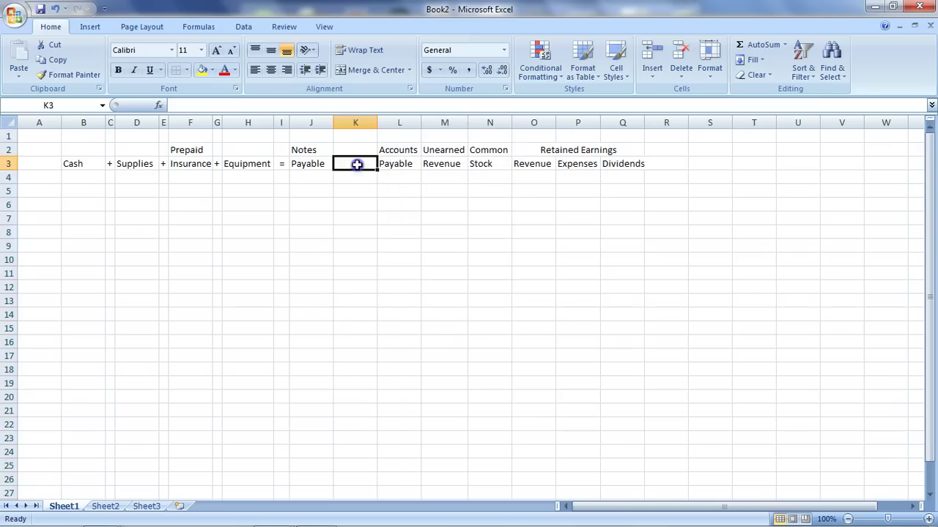
pyautogui.write("'+")
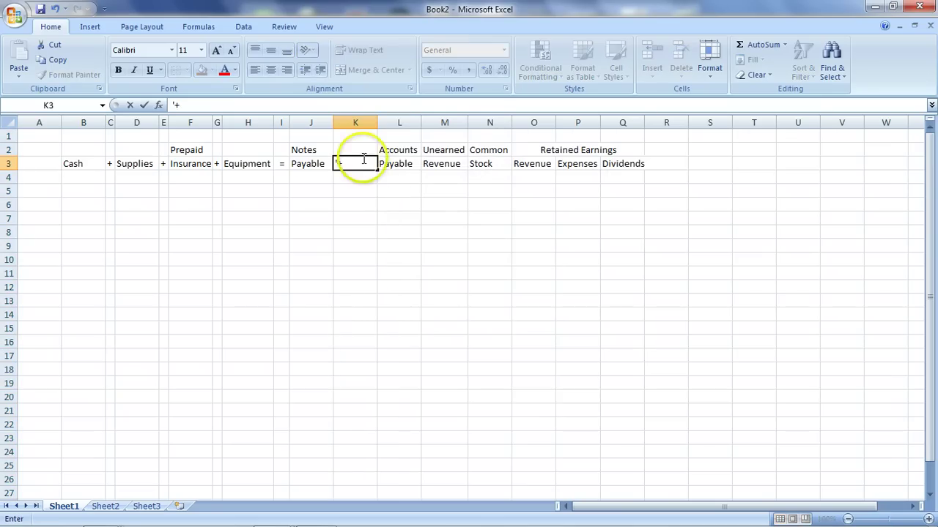
pyautogui.click(408, 192)
pyautogui.doubleClick(378, 120)
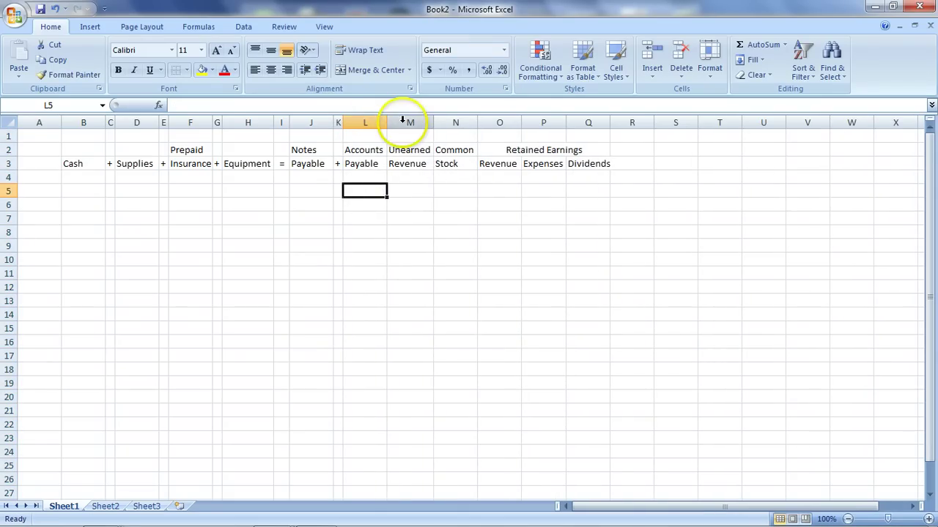
# Step: Insert a column before Unearned Revenue with a text + in M3, and AutoFit its width
pyautogui.click(402, 123)
pyautogui.rightClick(405, 125)
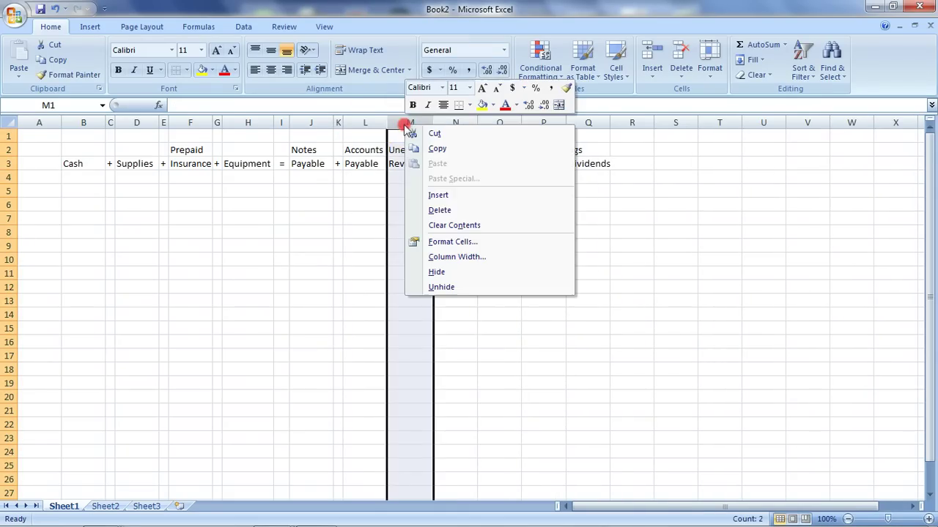
pyautogui.click(444, 194)
pyautogui.click(403, 164)
pyautogui.write("'")
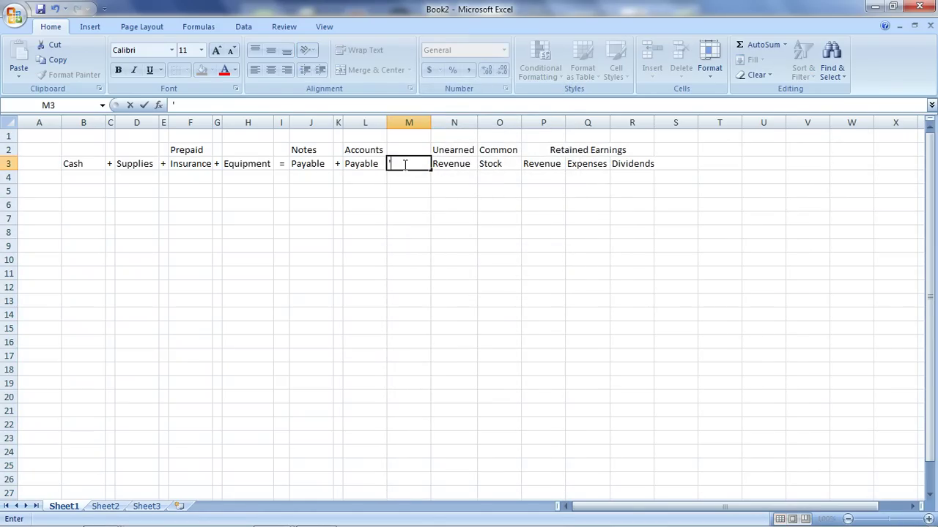
pyautogui.write('+')
pyautogui.click(453, 230)
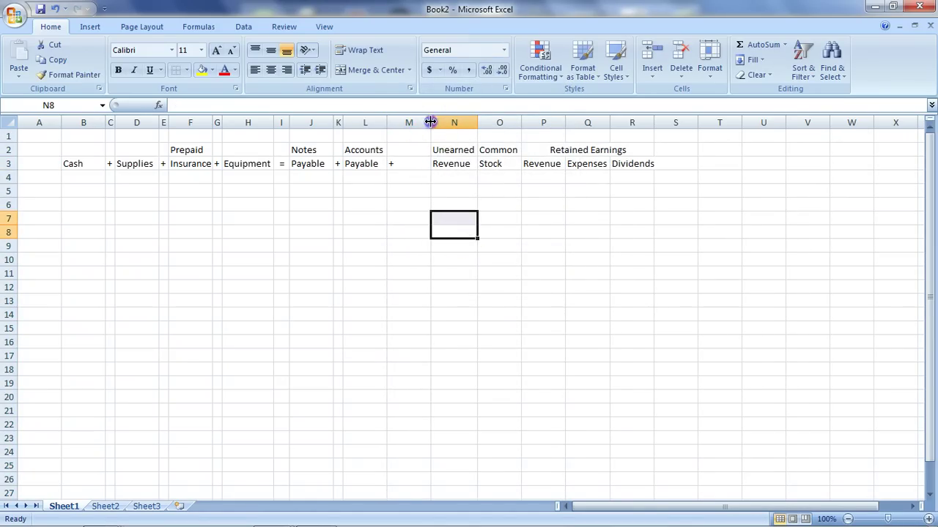
pyautogui.doubleClick(429, 122)
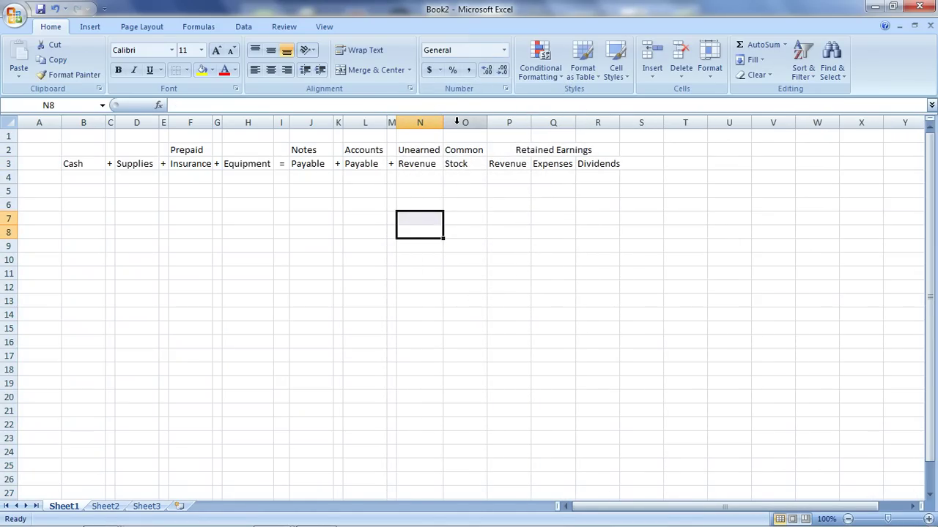
# Step: Insert a column before Common Stock with a text + in O3, and AutoFit its width
pyautogui.click(456, 122)
pyautogui.rightClick(456, 121)
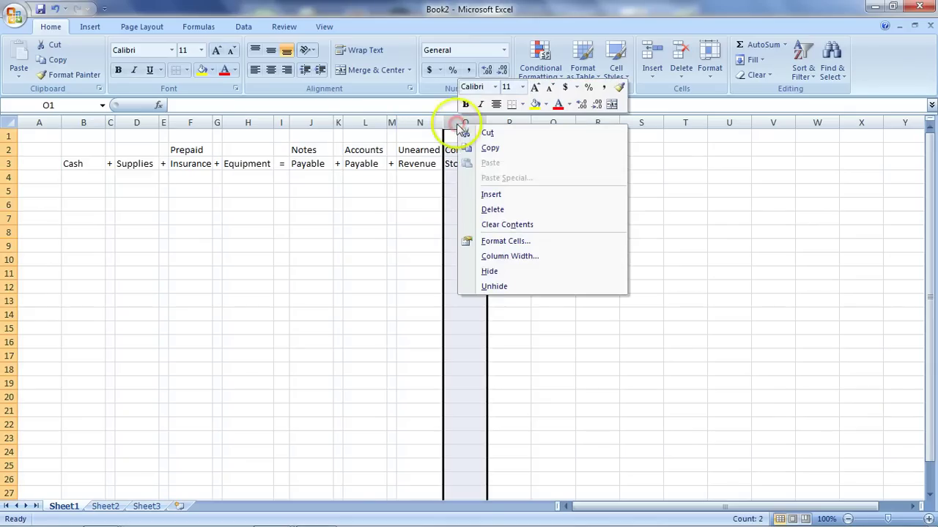
pyautogui.click(487, 194)
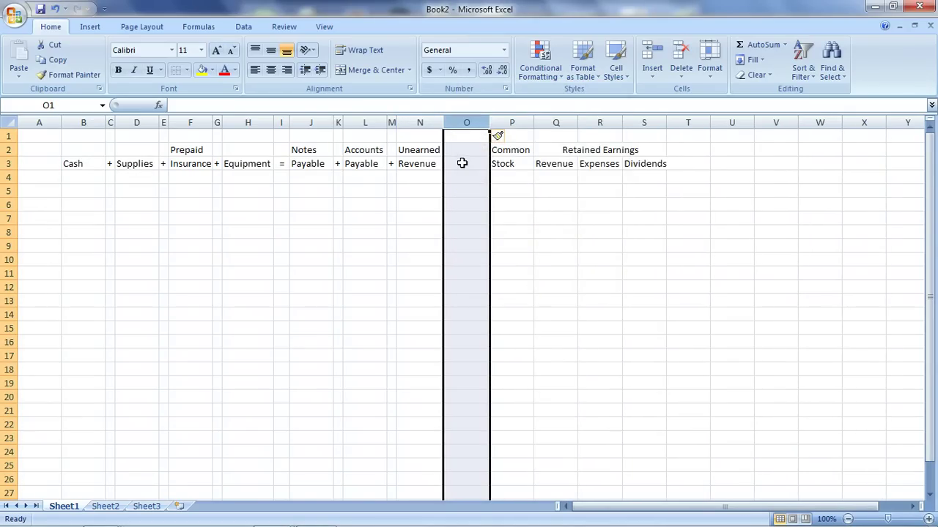
pyautogui.click(462, 163)
pyautogui.write("'+")
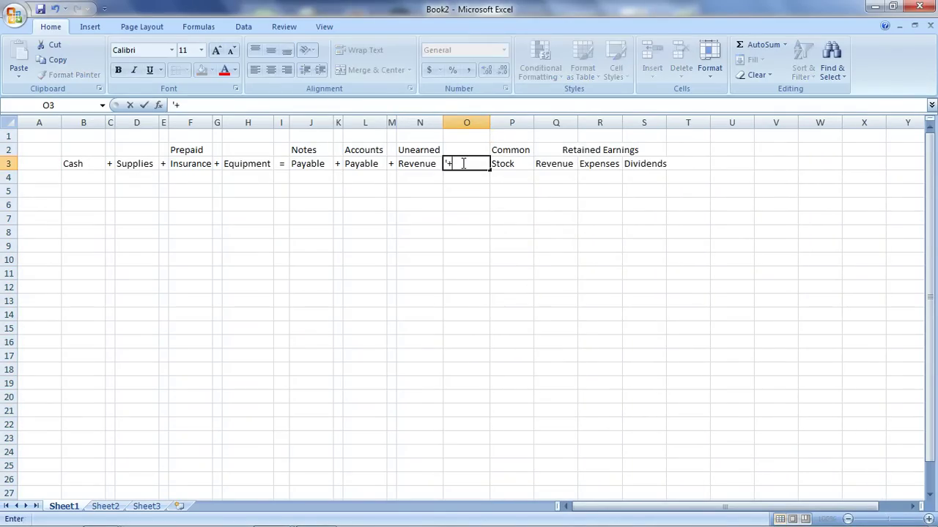
pyautogui.press('Return')
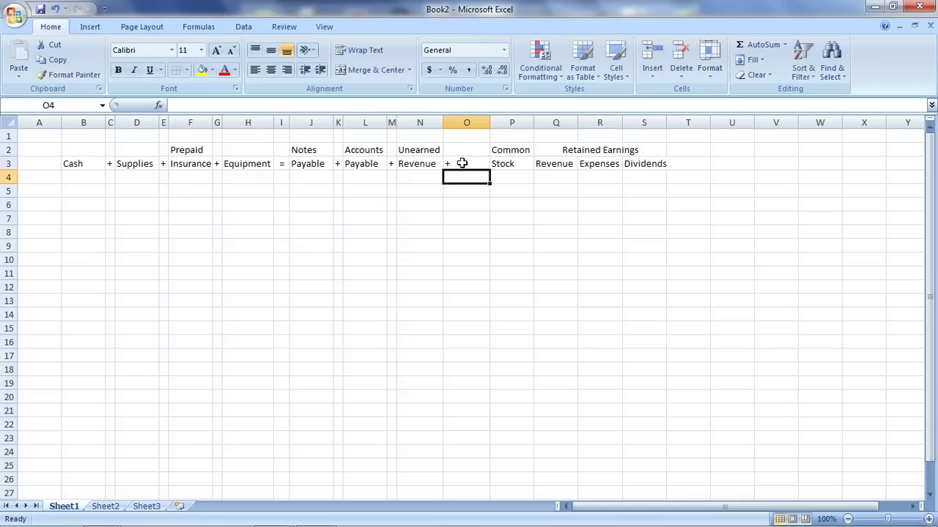
pyautogui.doubleClick(490, 122)
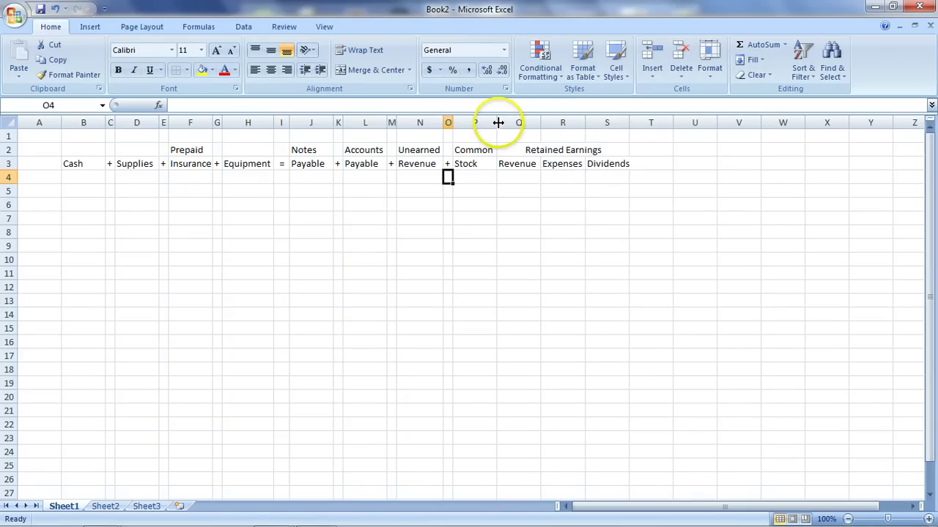
pyautogui.rightClick(496, 122)
pyautogui.click(523, 194)
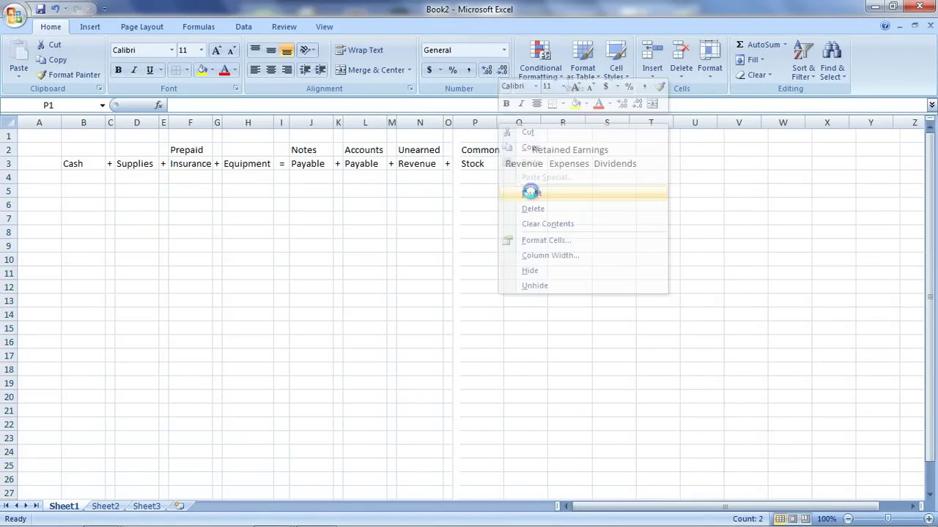
pyautogui.click(58, 9)
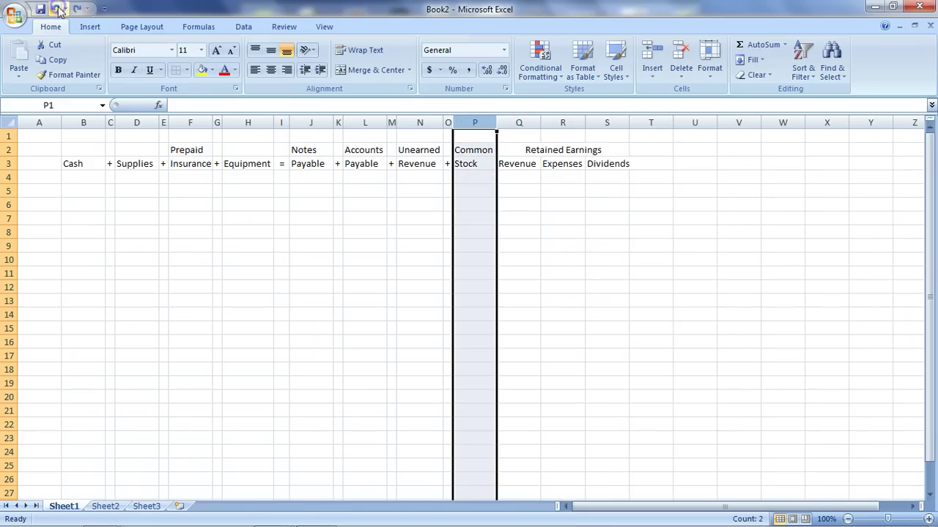
# Step: Insert a column before the Retained Earnings Revenue column with a text + in Q3, and narrow it to fit the sign
pyautogui.click(520, 131)
pyautogui.rightClick(522, 122)
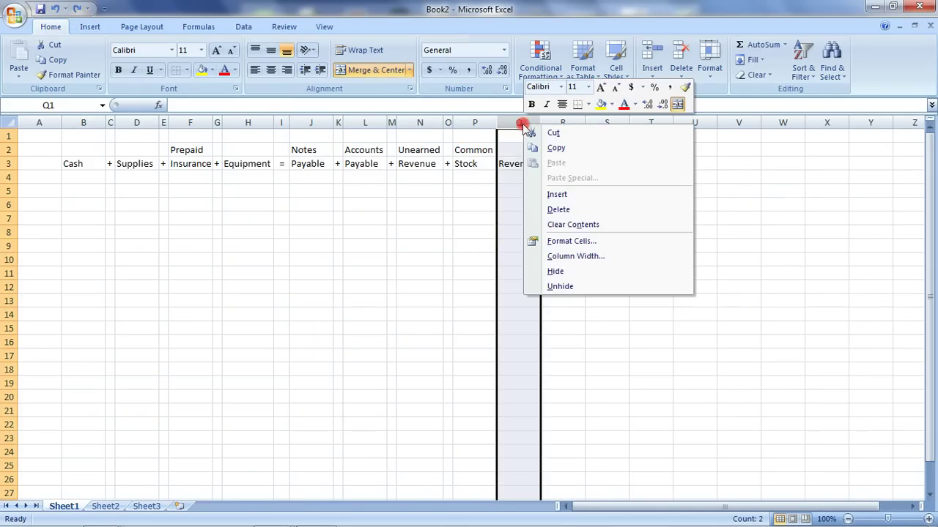
pyautogui.click(558, 194)
pyautogui.click(528, 164)
pyautogui.write("'")
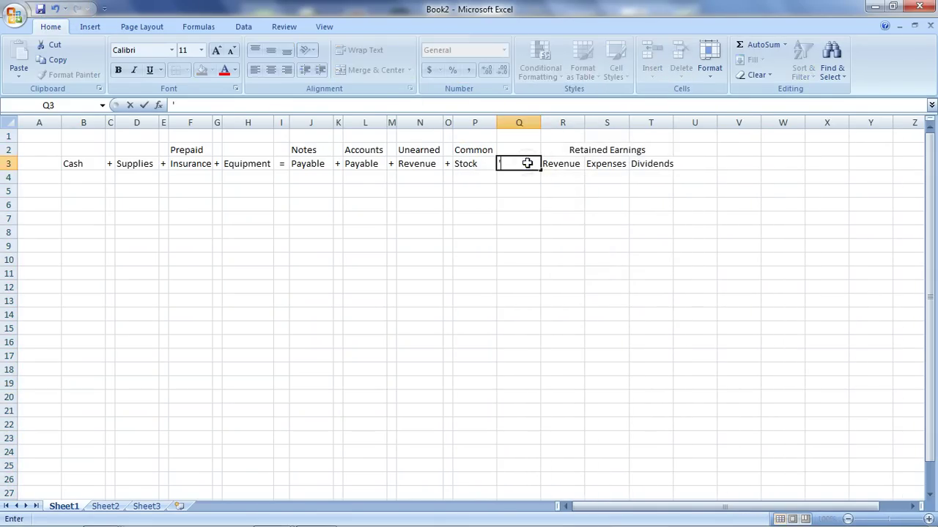
pyautogui.write('+')
pyautogui.press('Return')
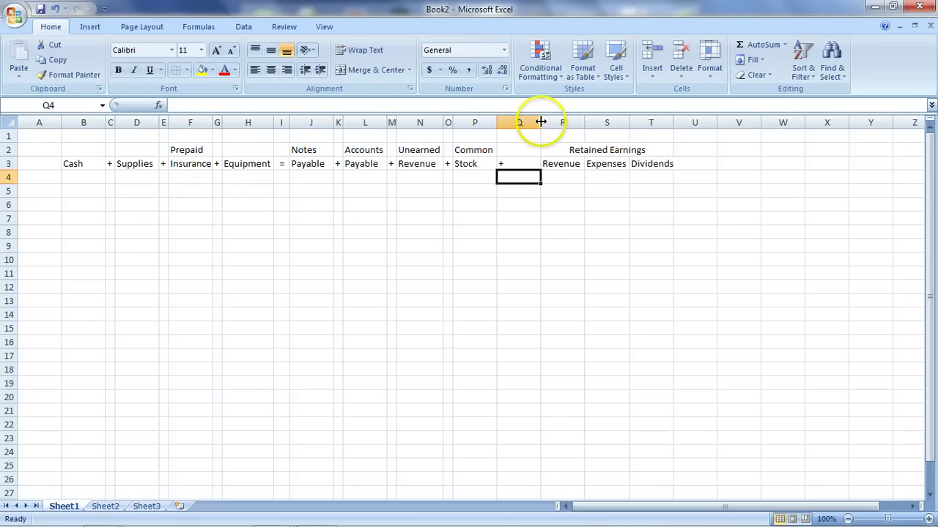
pyautogui.moveTo(540, 122); pyautogui.dragTo(506, 122)
# Step: Insert two blank columns between Revenue and Expenses under Retained Earnings
pyautogui.click(565, 122)
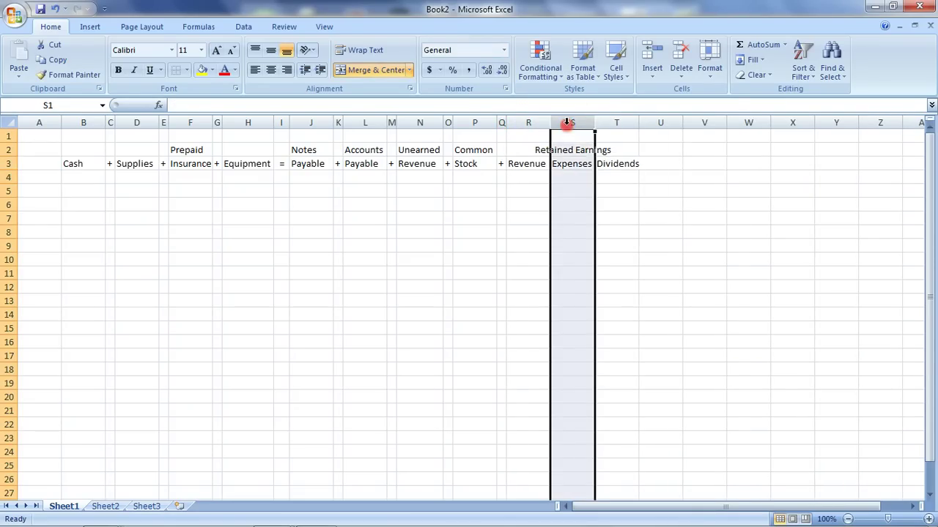
pyautogui.rightClick(567, 124)
pyautogui.click(602, 196)
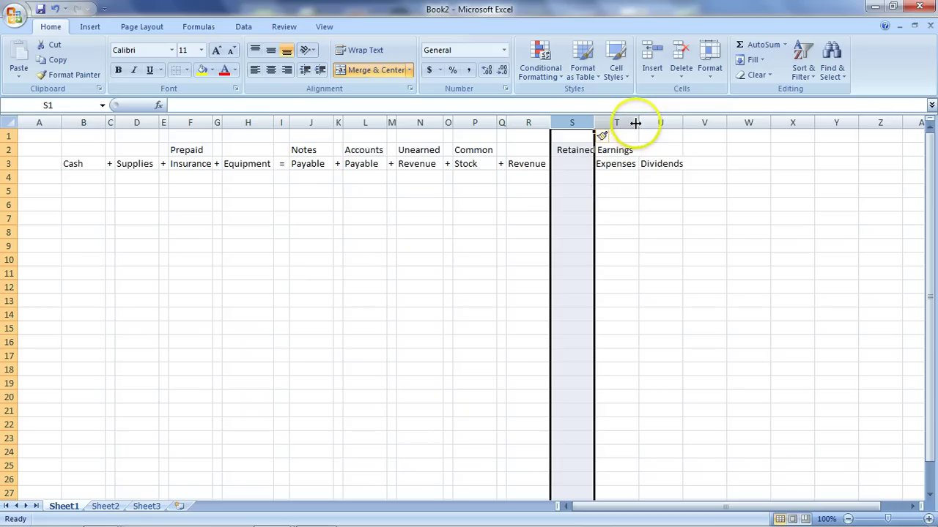
pyautogui.click(637, 125)
pyautogui.rightClick(637, 125)
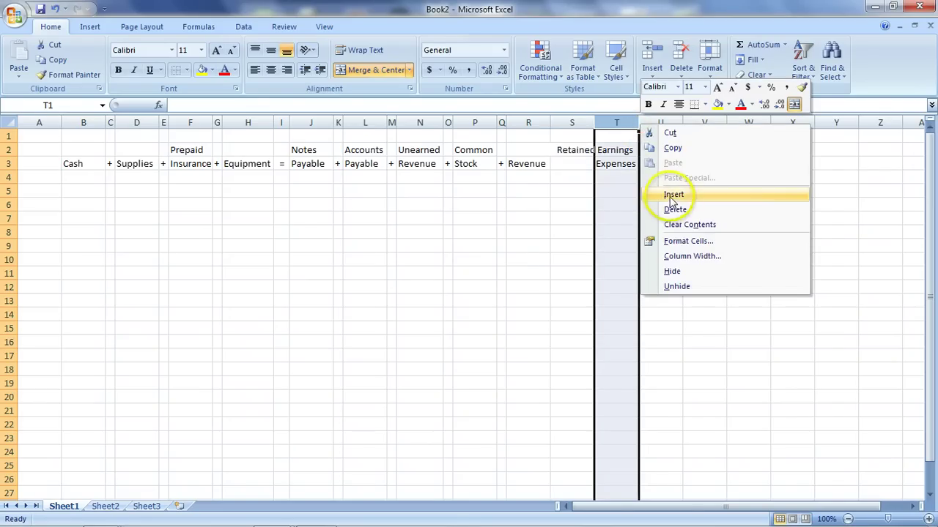
pyautogui.click(665, 193)
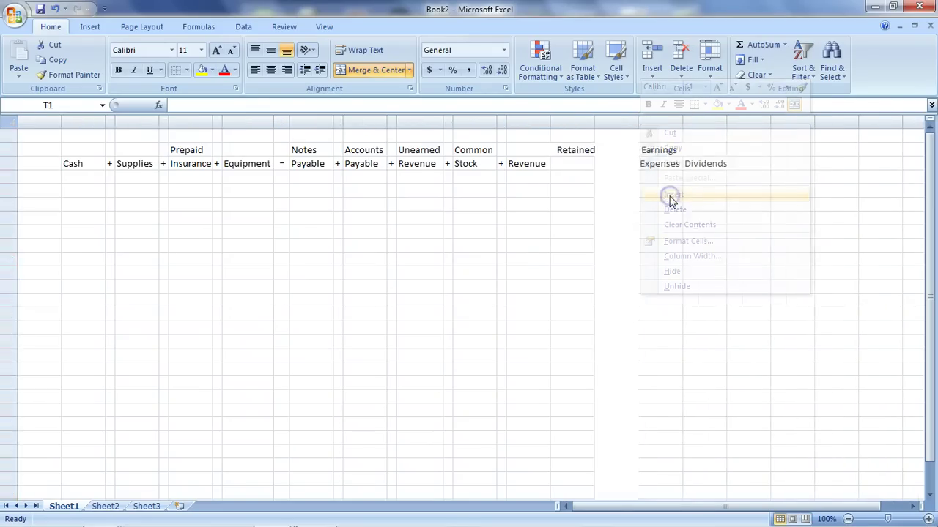
# Step: Enter a text - in S3 and narrow column S to fit the sign
pyautogui.click(578, 164)
pyautogui.write("'")
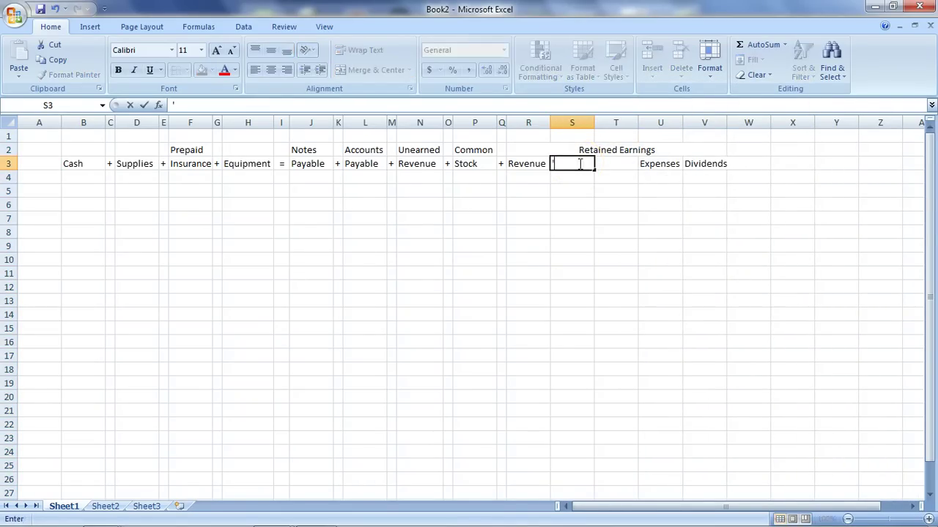
pyautogui.write('-')
pyautogui.press('Return')
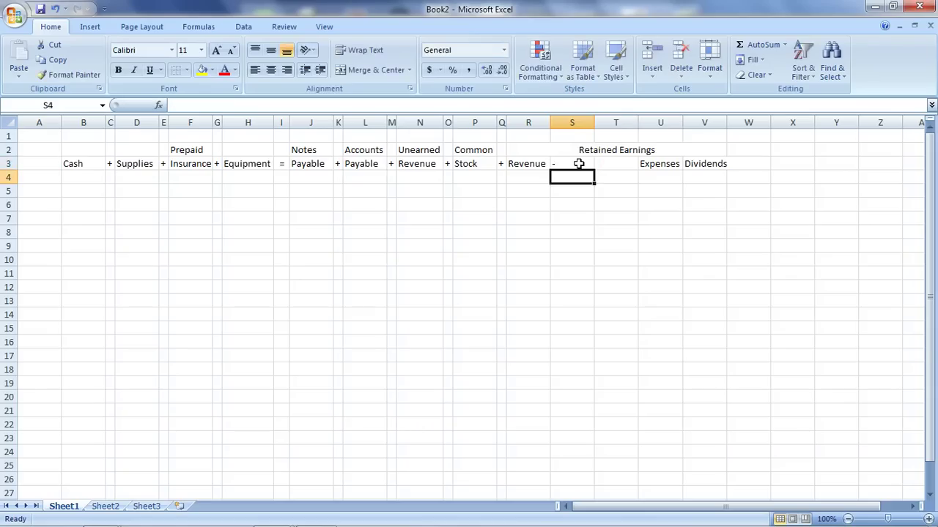
pyautogui.moveTo(594, 123); pyautogui.dragTo(559, 123)
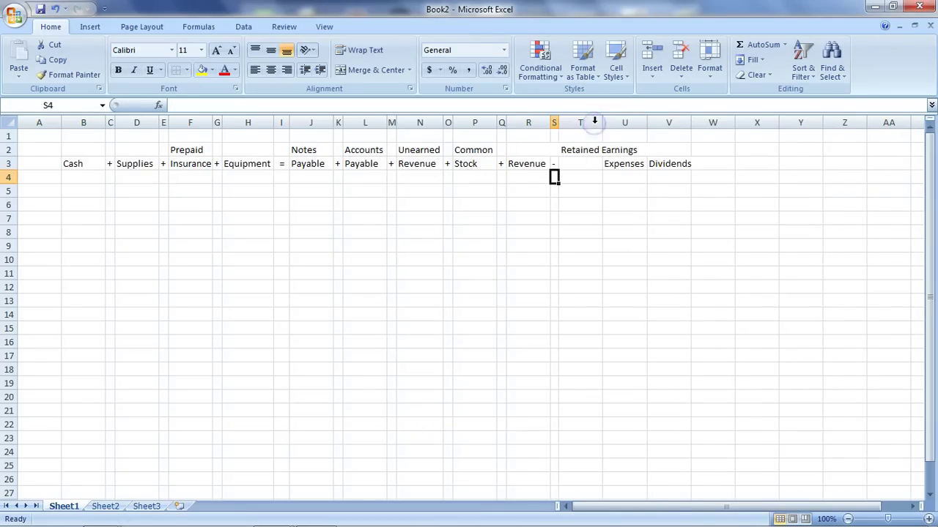
# Step: Move the Expenses heading from U3 to T3
pyautogui.click(615, 169)
pyautogui.moveTo(616, 168)
pyautogui.mouseDown()
pyautogui.moveTo(590, 176)
pyautogui.moveTo(590, 164)
pyautogui.moveTo(609, 165)
pyautogui.mouseUp()
pyautogui.click(637, 174)
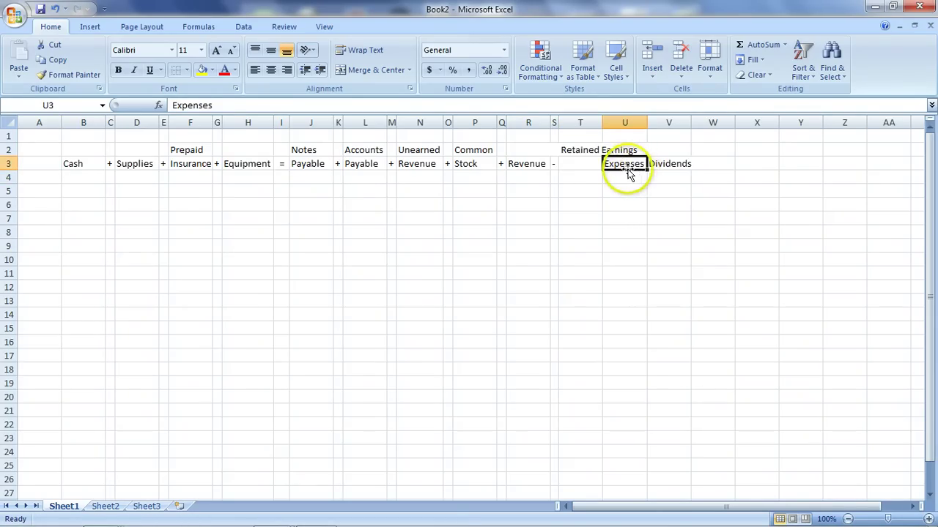
pyautogui.moveTo(628, 174); pyautogui.dragTo(592, 175)
# Step: Enter a text - in U3 before Dividends and AutoFit the width of column U
pyautogui.click(617, 164)
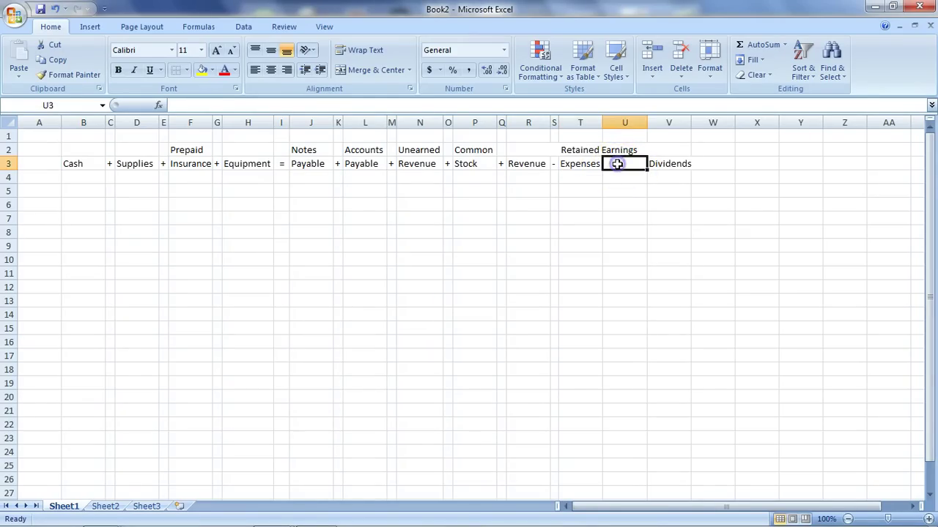
pyautogui.write("'-")
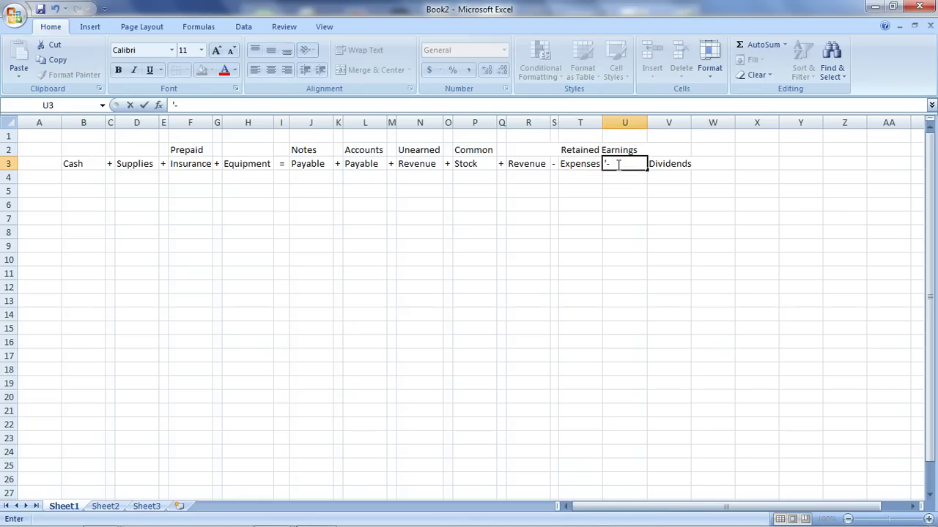
pyautogui.press('Return')
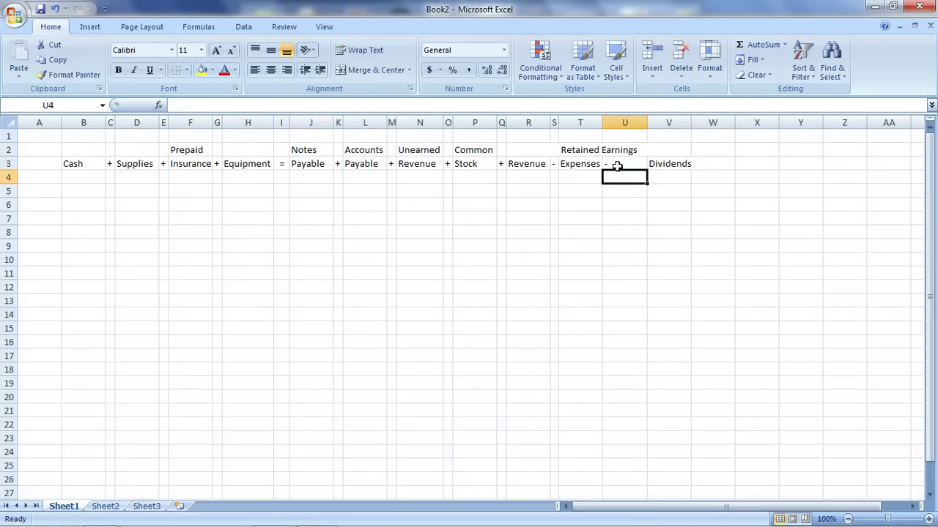
pyautogui.doubleClick(648, 123)
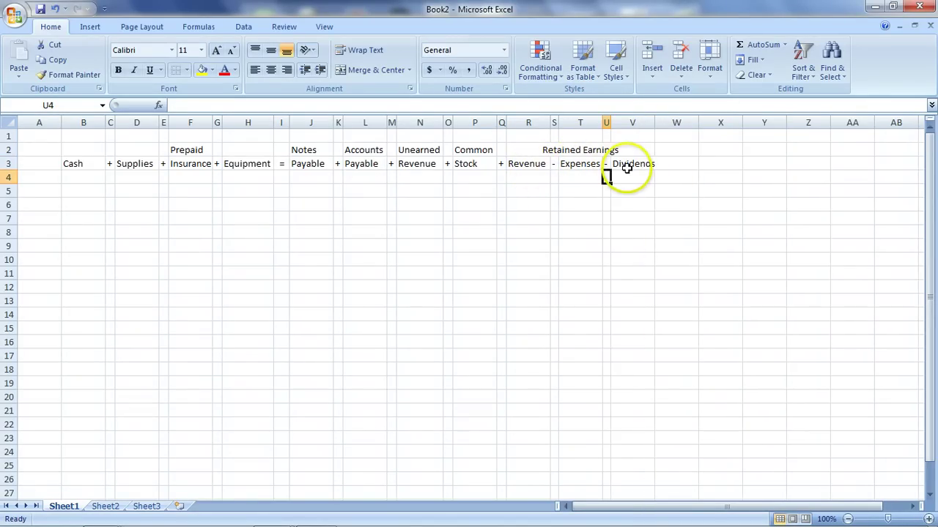
# Step: Add a bottom border to the merged Retained Earnings heading in row 2
pyautogui.click(580, 149)
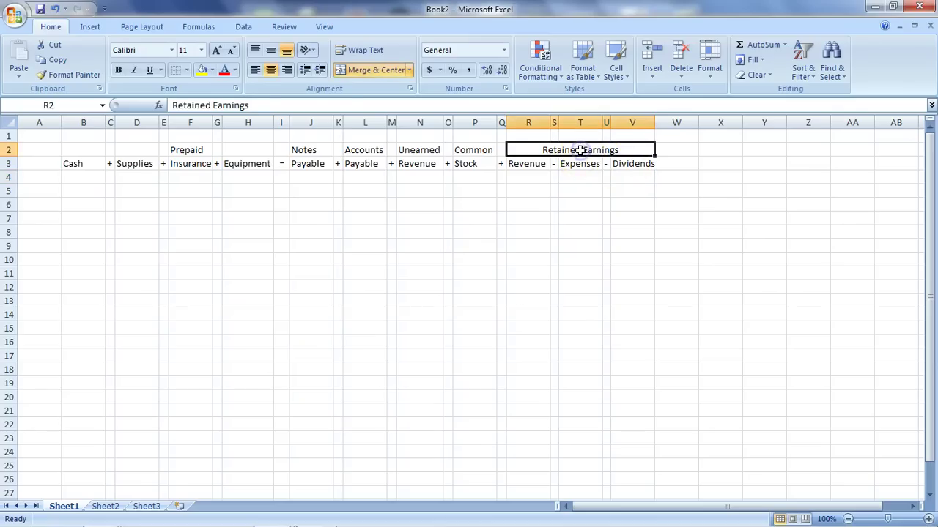
pyautogui.click(187, 71)
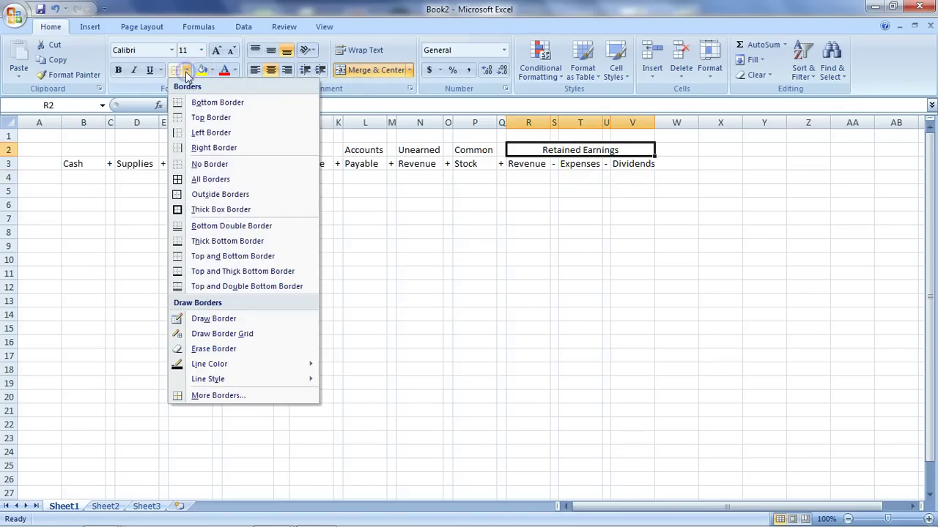
pyautogui.click(181, 103)
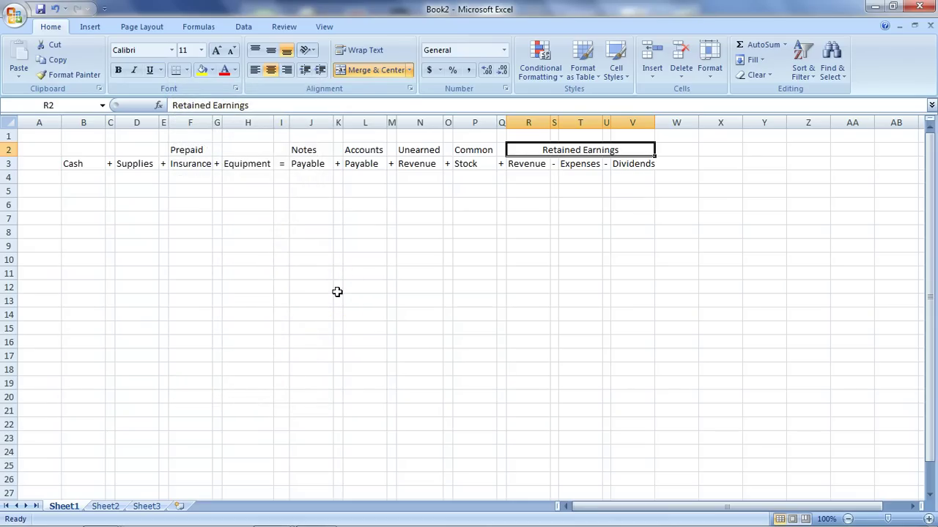
# Step: Apply a bottom border to every account heading in row 3 from Cash through Dividends, excluding the sign cells
pyautogui.click(85, 164)
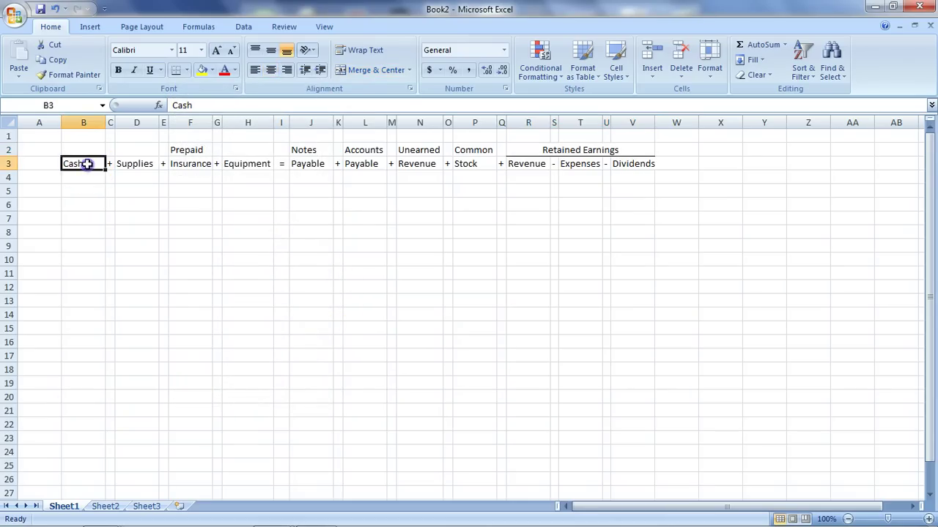
pyautogui.click(128, 165)
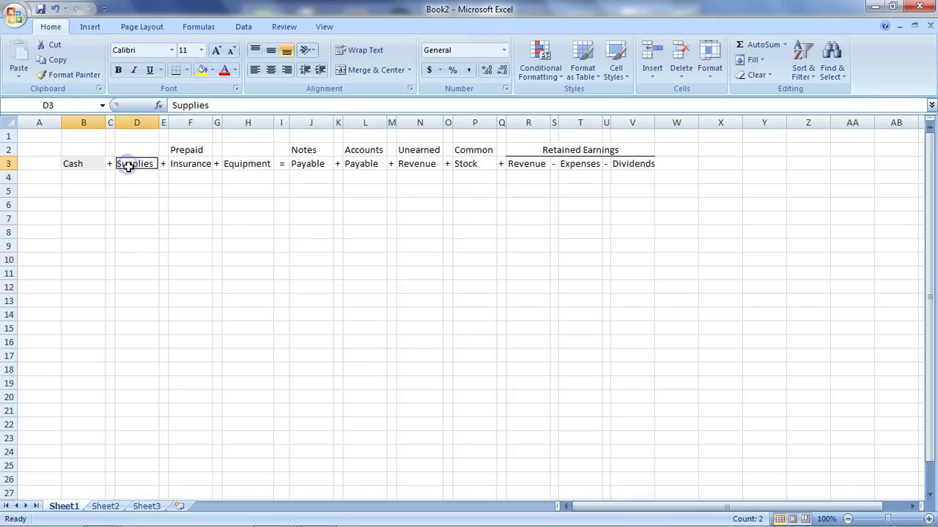
pyautogui.keyDown('ctrl'); pyautogui.click(198, 162); pyautogui.keyUp('ctrl')
pyautogui.keyDown('ctrl'); pyautogui.click(241, 163); pyautogui.keyUp('ctrl')
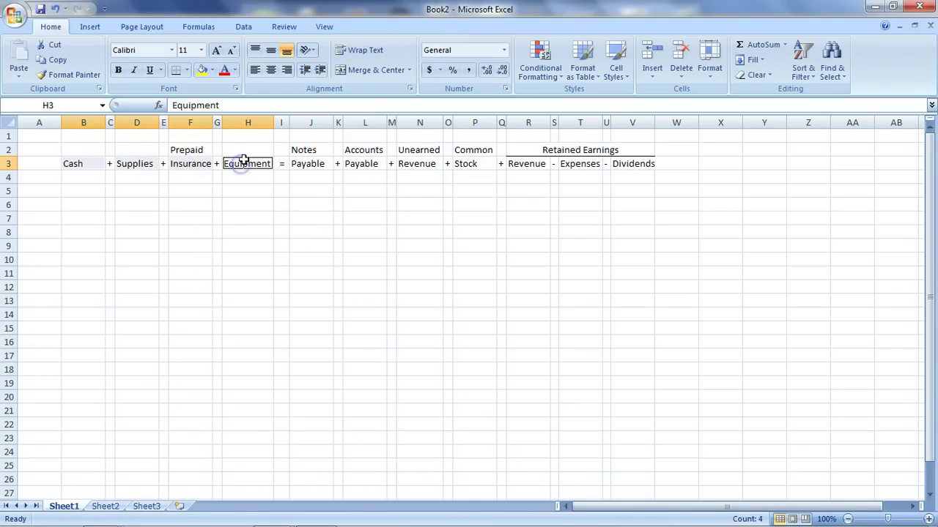
pyautogui.keyDown('ctrl'); pyautogui.click(306, 164); pyautogui.keyUp('ctrl')
pyautogui.keyDown('ctrl'); pyautogui.click(353, 165); pyautogui.keyUp('ctrl')
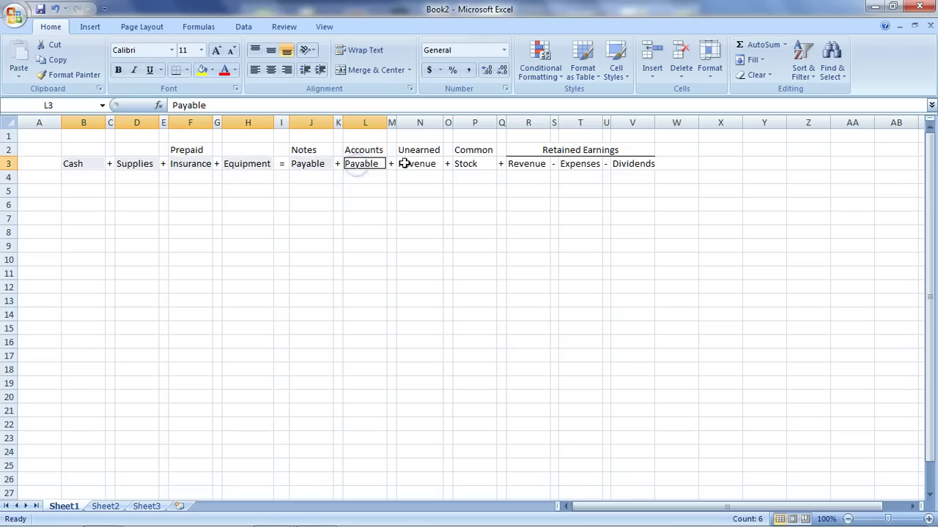
pyautogui.keyDown('ctrl'); pyautogui.click(422, 163); pyautogui.keyUp('ctrl')
pyautogui.keyDown('ctrl'); pyautogui.click(470, 164); pyautogui.keyUp('ctrl')
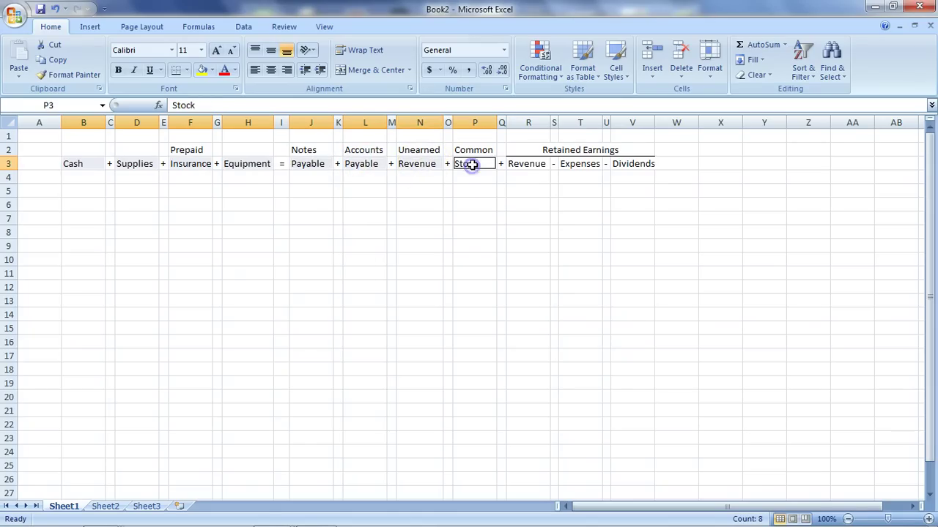
pyautogui.keyDown('ctrl'); pyautogui.click(526, 165); pyautogui.keyUp('ctrl')
pyautogui.keyDown('ctrl'); pyautogui.click(578, 163); pyautogui.keyUp('ctrl')
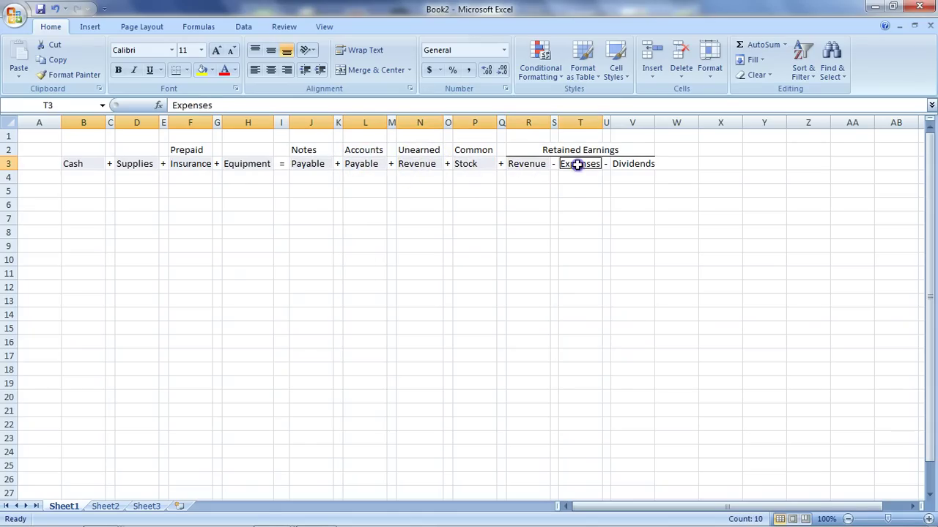
pyautogui.keyDown('ctrl'); pyautogui.click(630, 164); pyautogui.keyUp('ctrl')
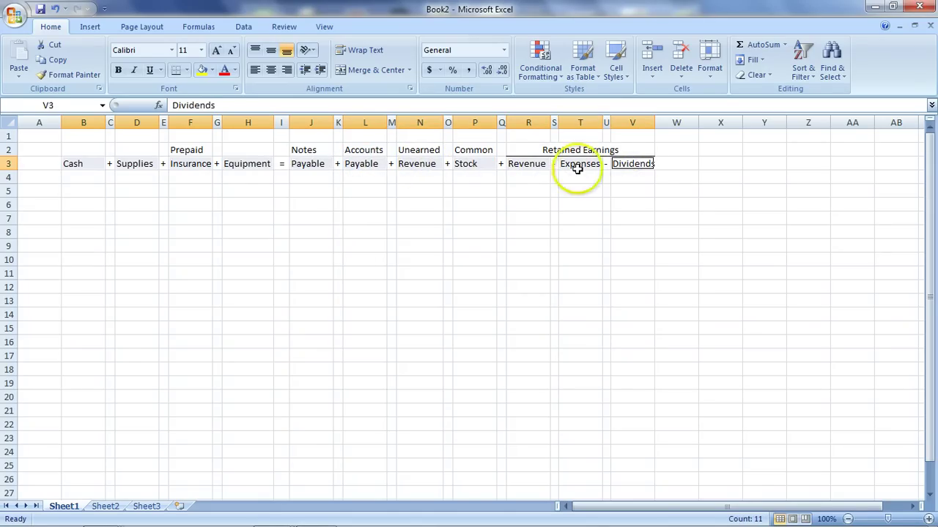
pyautogui.click(176, 72)
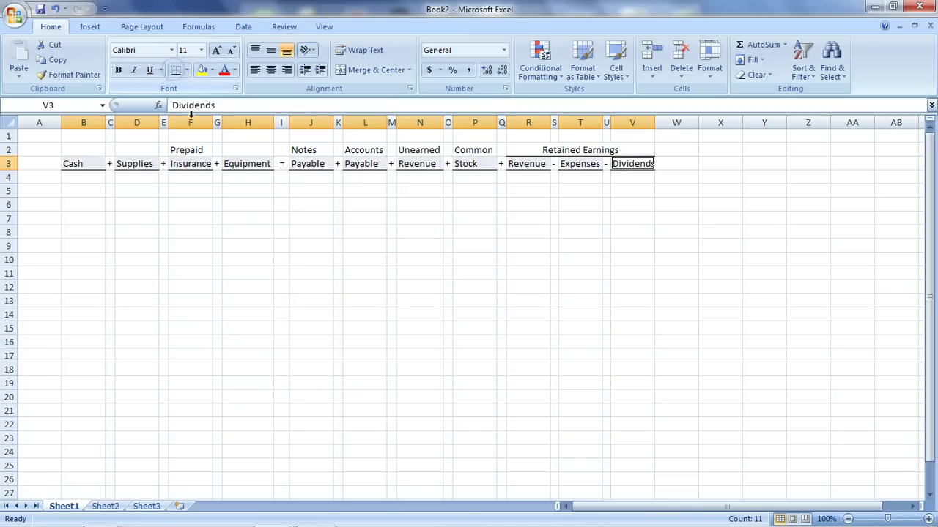
pyautogui.click(245, 279)
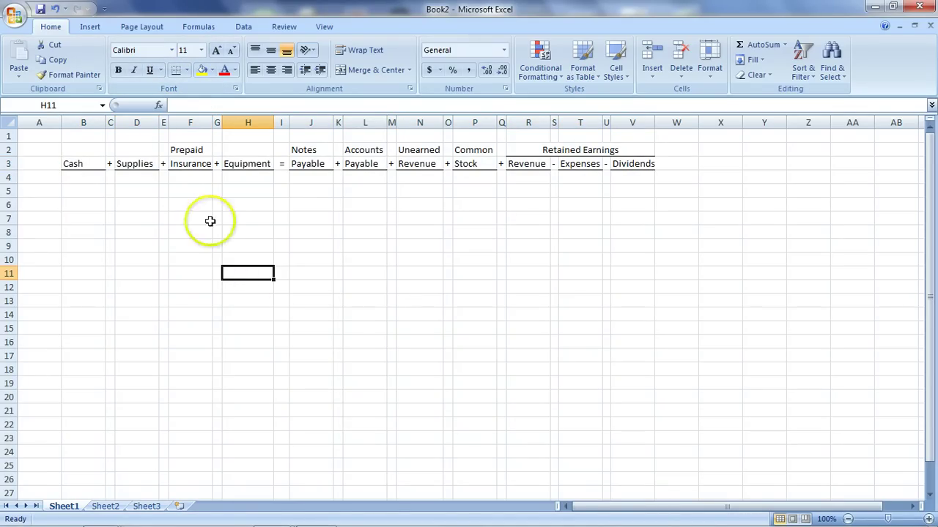
# Step: Enter the heading Assets in B1
pyautogui.click(90, 136)
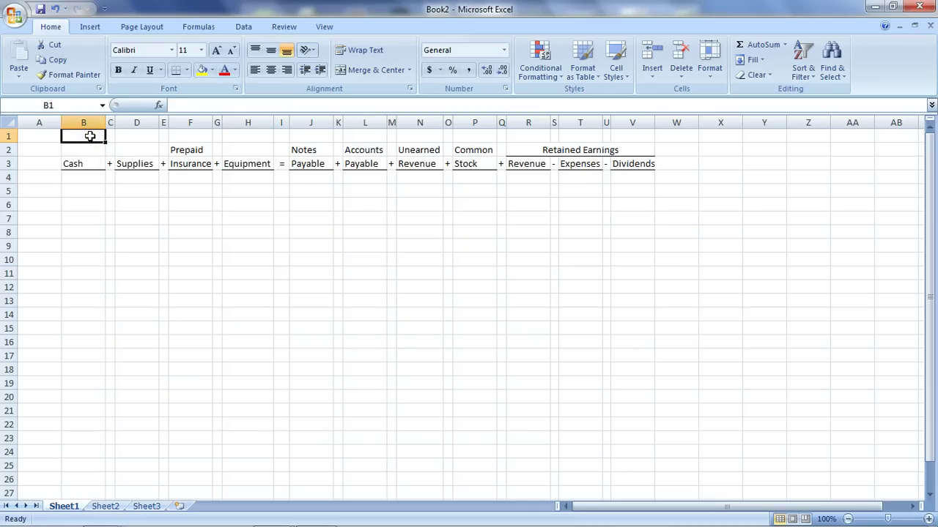
pyautogui.write('Assets')
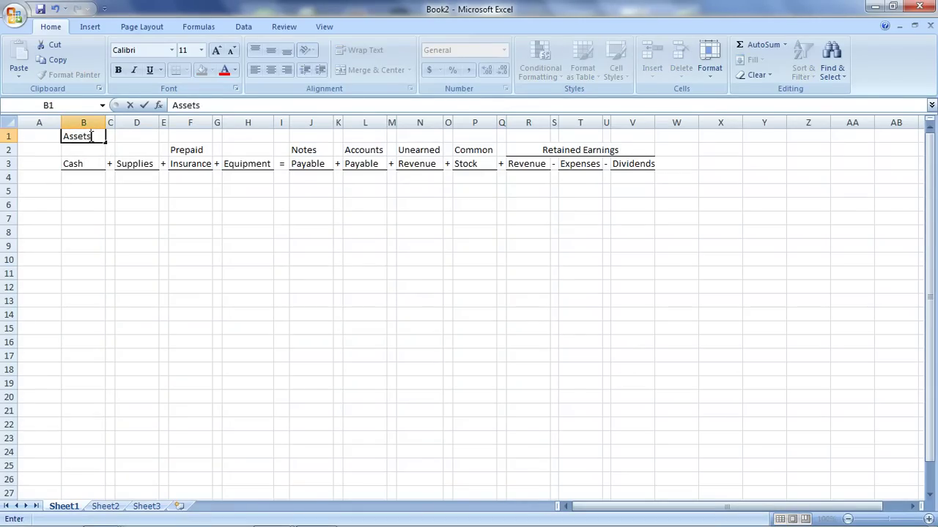
pyautogui.press('Return')
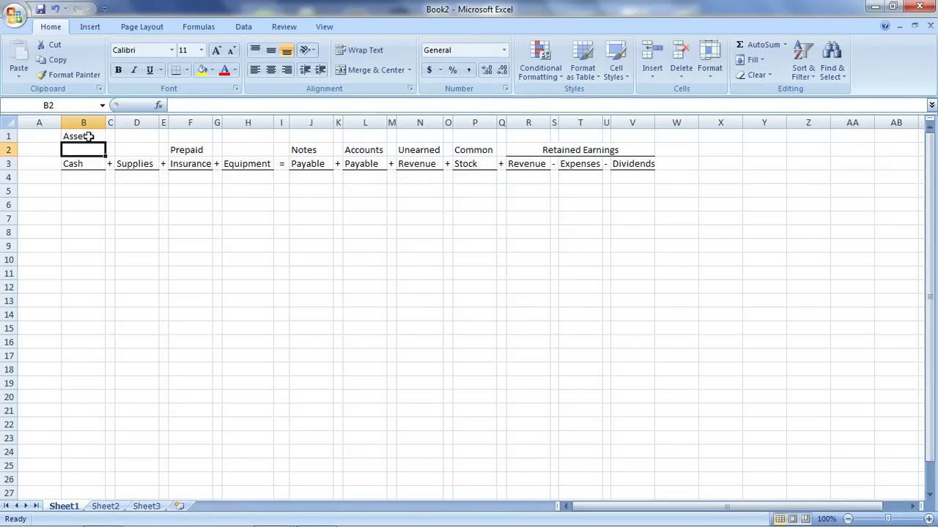
# Step: Merge and center the Assets heading across B1:H1 and give it a bottom border
pyautogui.click(88, 136)
pyautogui.moveTo(88, 136); pyautogui.dragTo(239, 137)
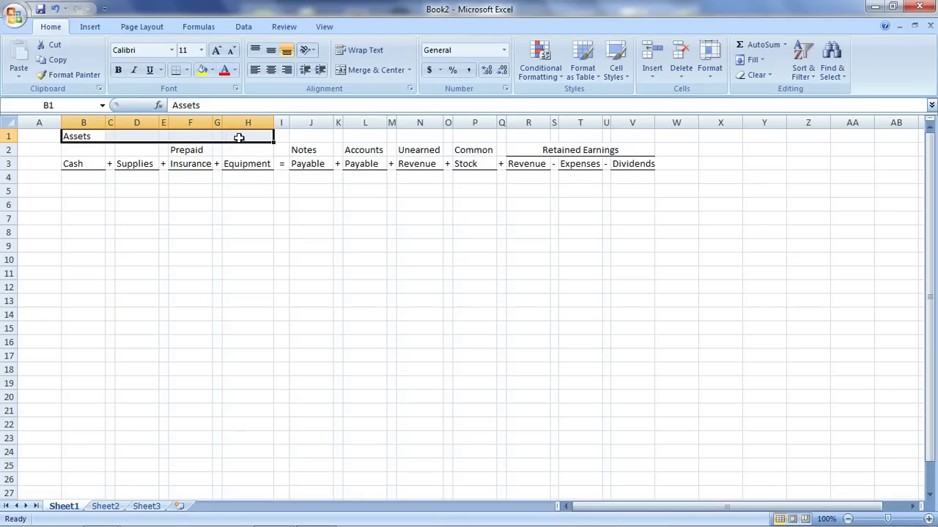
pyautogui.click(376, 70)
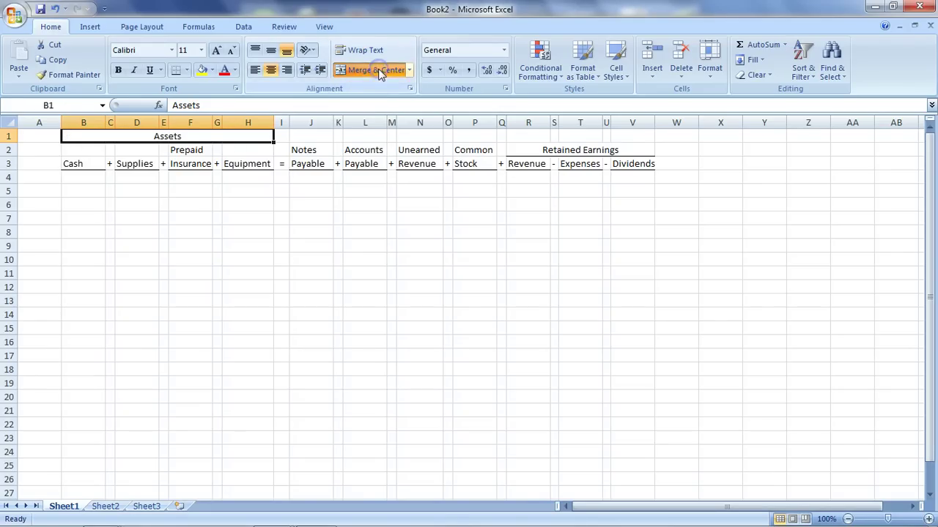
pyautogui.click(179, 73)
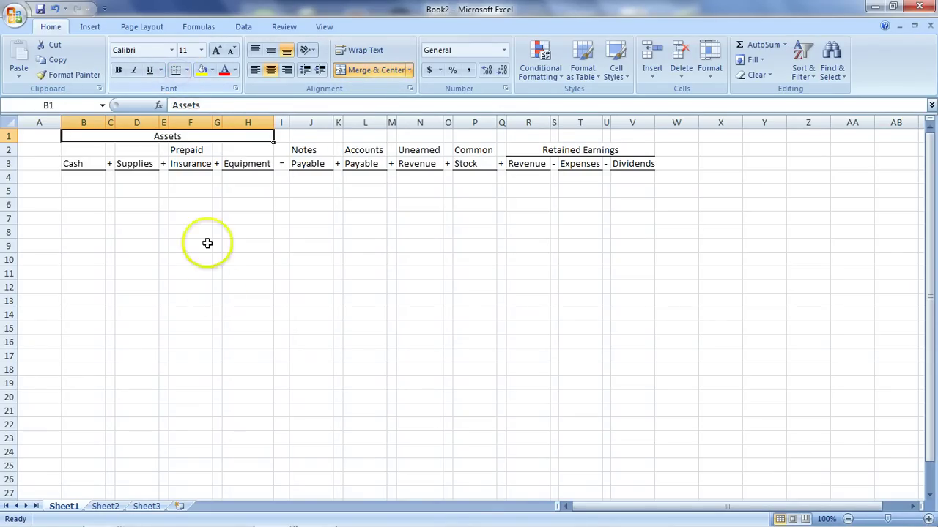
# Step: Enter the heading Liabilities in J1, above the Notes Payable account
pyautogui.click(217, 287)
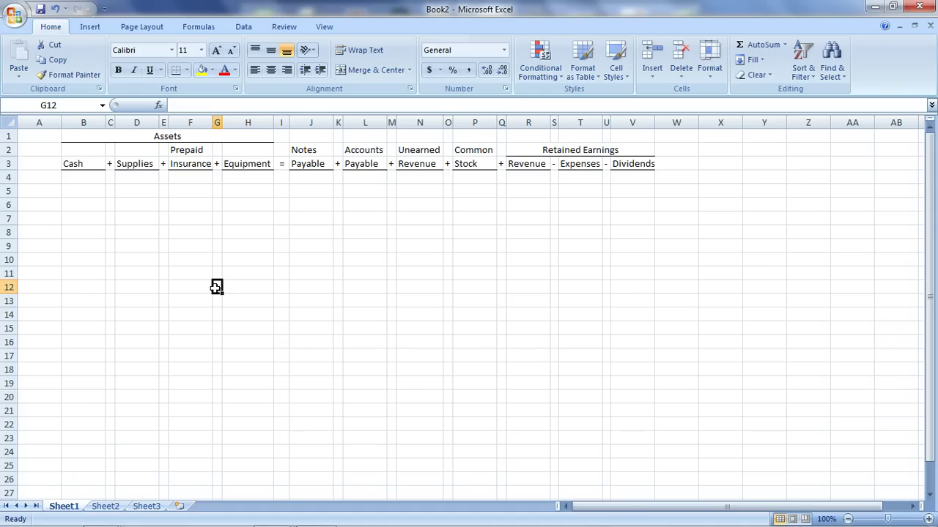
pyautogui.click(307, 138)
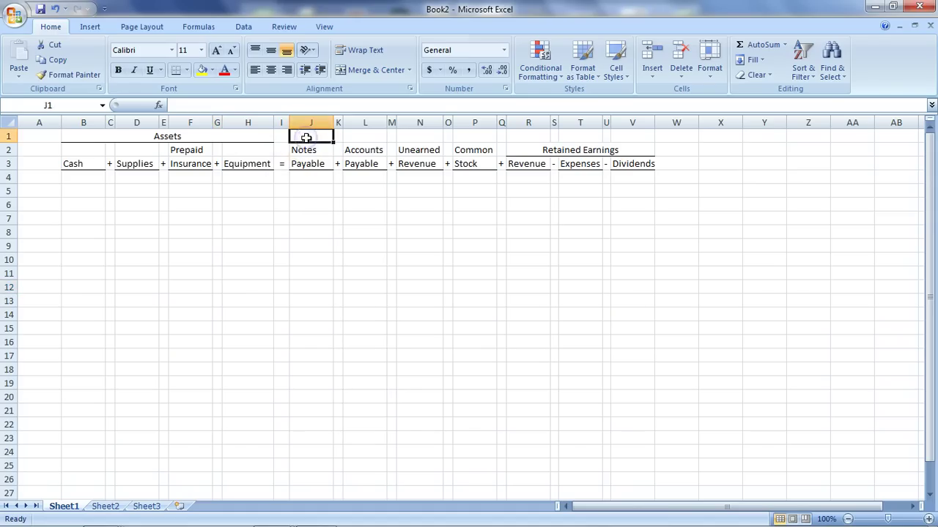
pyautogui.write('Liabiliti')
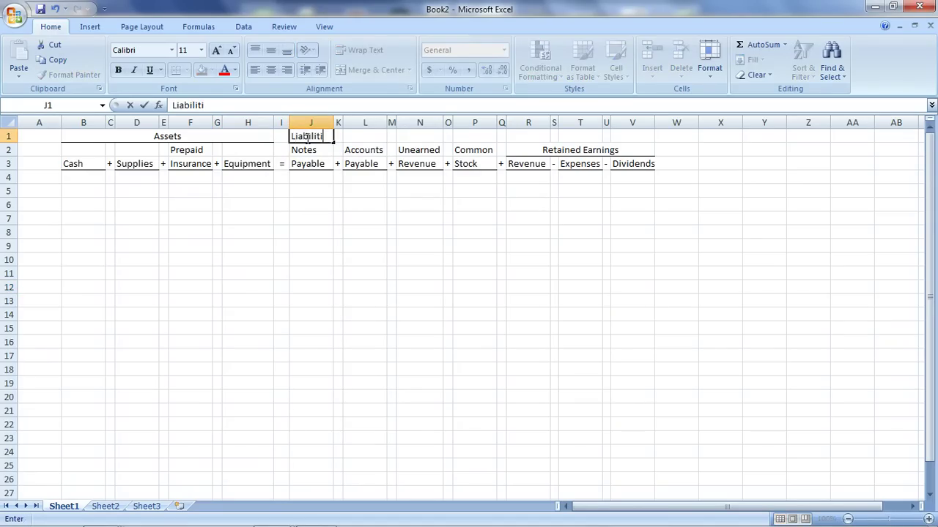
pyautogui.write('es')
pyautogui.press('Return')
# Step: Merge and center the Liabilities heading across J1:N1 and give it a bottom border
pyautogui.click(306, 137)
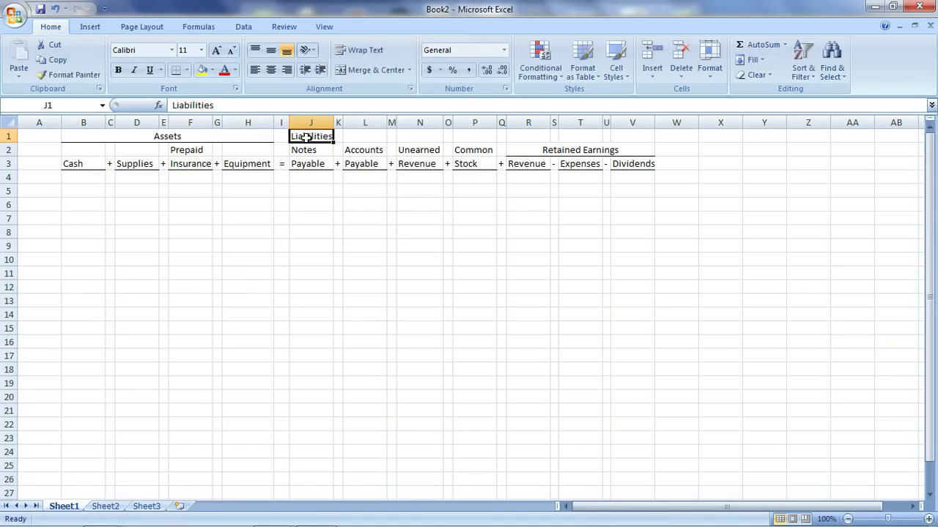
pyautogui.moveTo(306, 137); pyautogui.dragTo(412, 139)
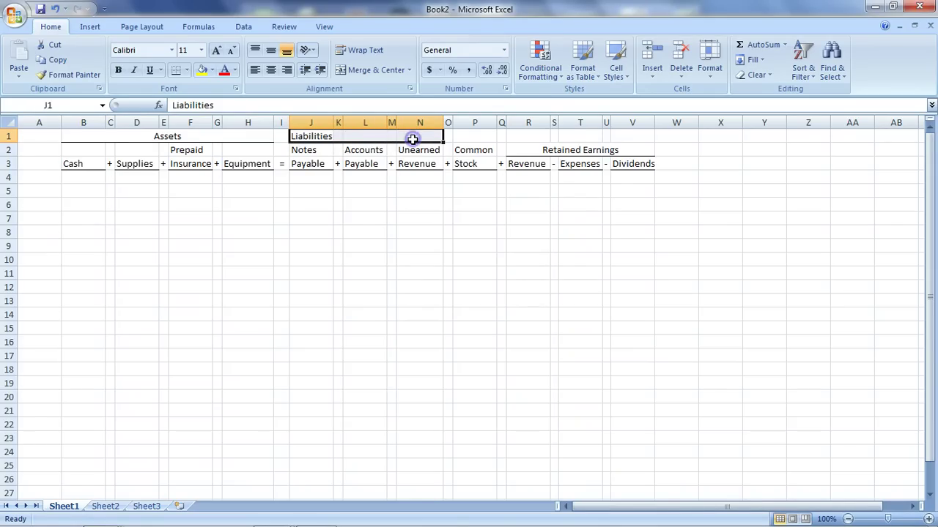
pyautogui.click(391, 69)
pyautogui.click(176, 70)
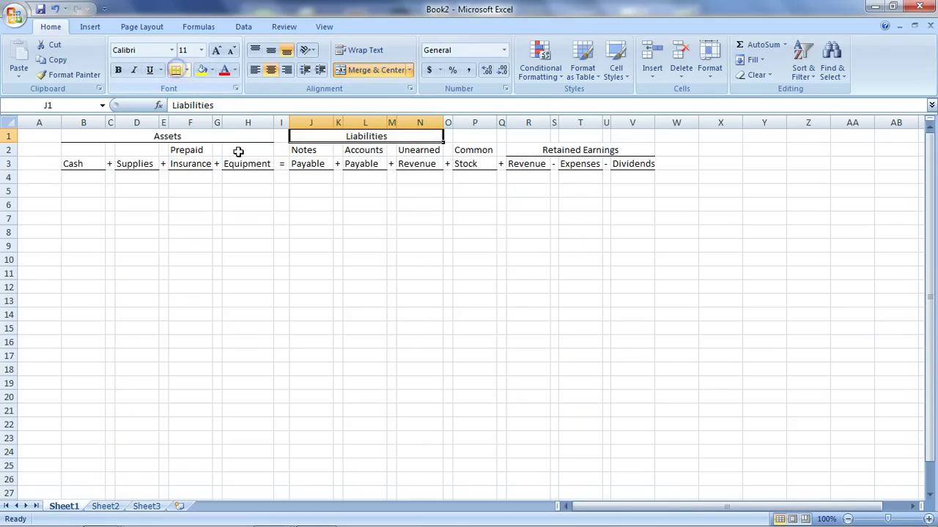
pyautogui.click(326, 301)
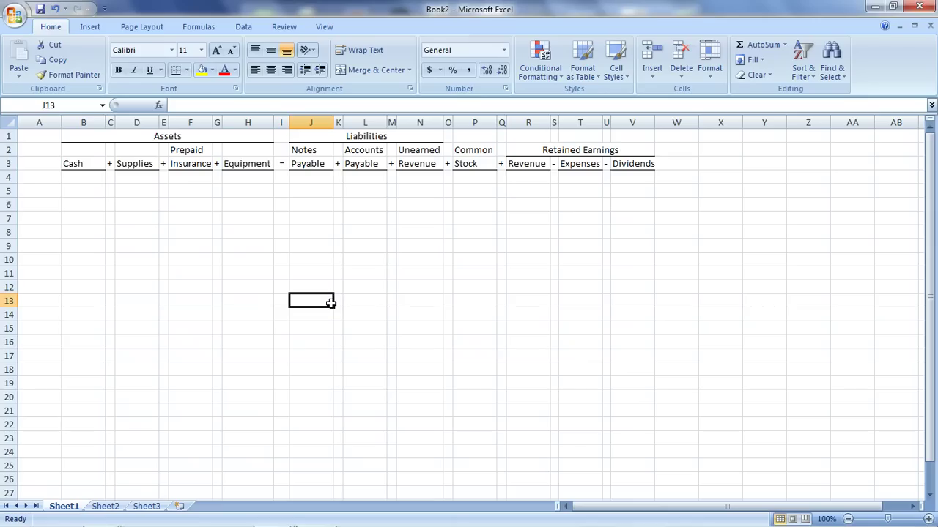
# Step: Enter the heading Stockholders' Equity in P1, above the Common Stock account
pyautogui.click(487, 137)
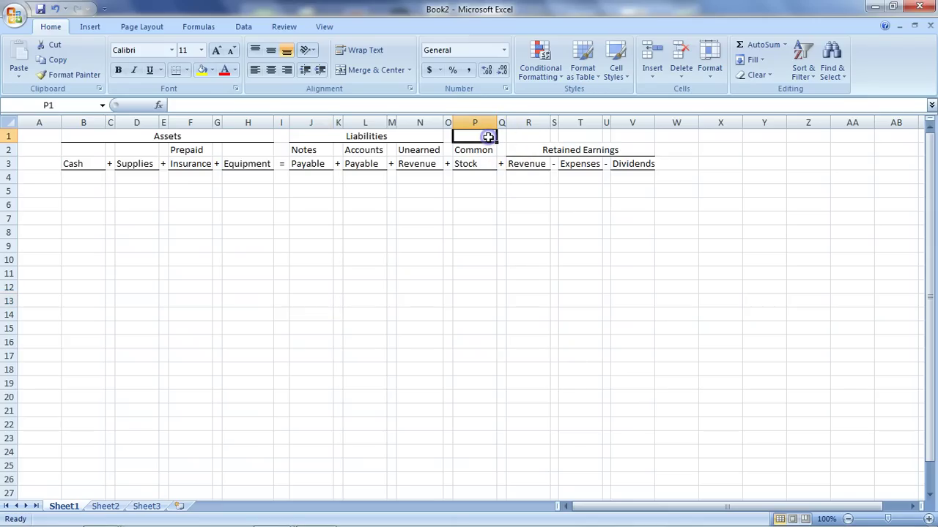
pyautogui.write("Stockholders' E")
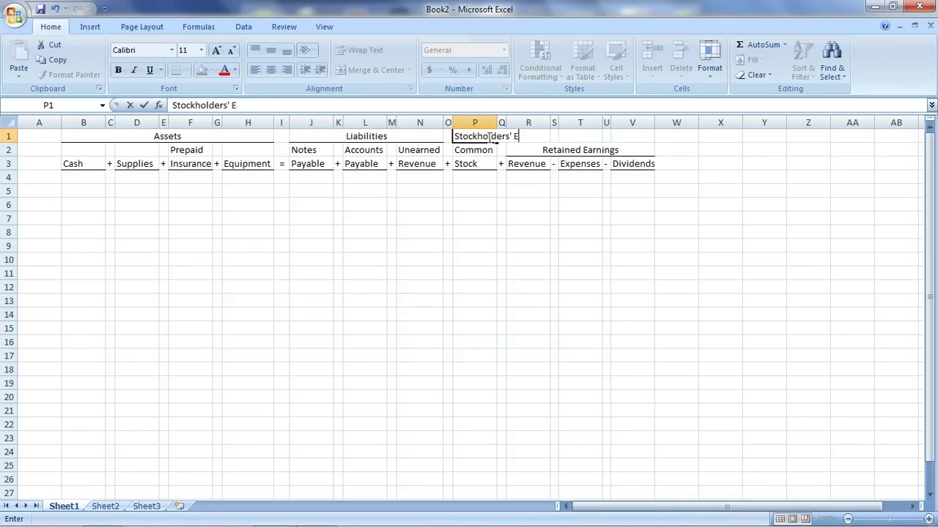
pyautogui.write('quity')
pyautogui.press('Return')
# Step: Merge and center the Stockholders' Equity heading across P1:V1 and give it a bottom border
pyautogui.moveTo(488, 137); pyautogui.dragTo(624, 134)
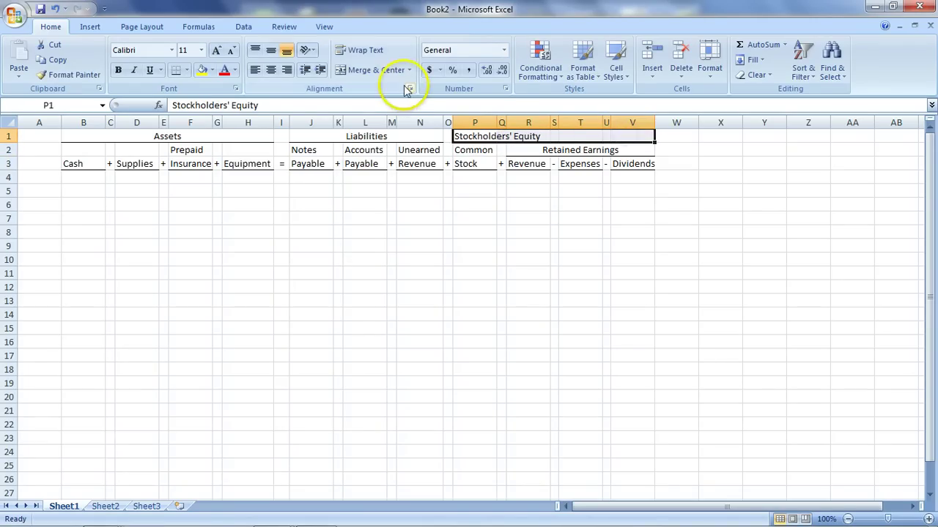
pyautogui.click(388, 71)
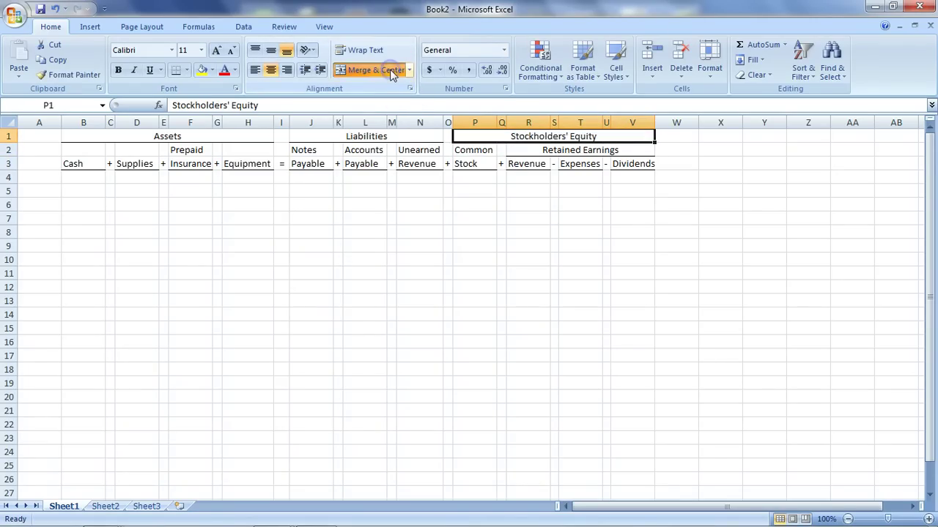
pyautogui.click(176, 69)
pyautogui.click(402, 268)
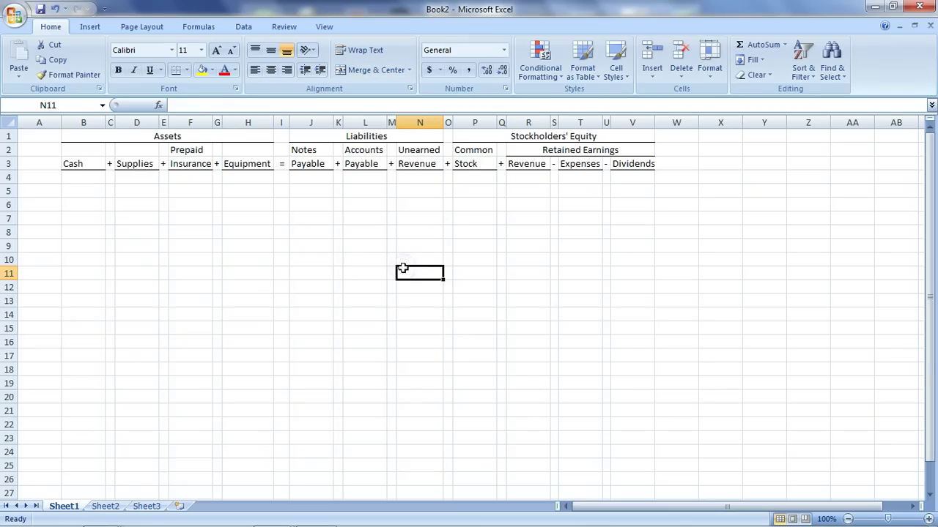
# Step: Make the row 1 category headings from Assets through Stockholders' Equity bold
pyautogui.moveTo(183, 135); pyautogui.dragTo(519, 137)
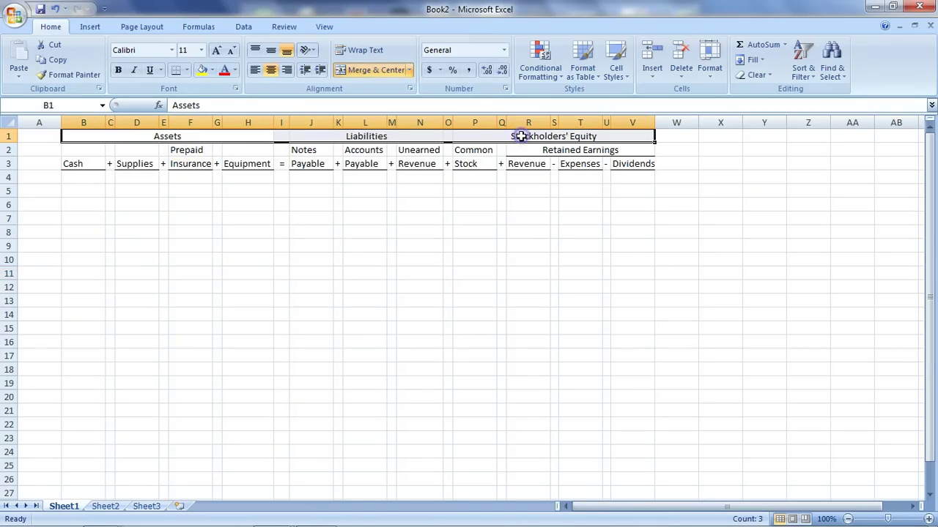
pyautogui.click(119, 70)
pyautogui.click(313, 258)
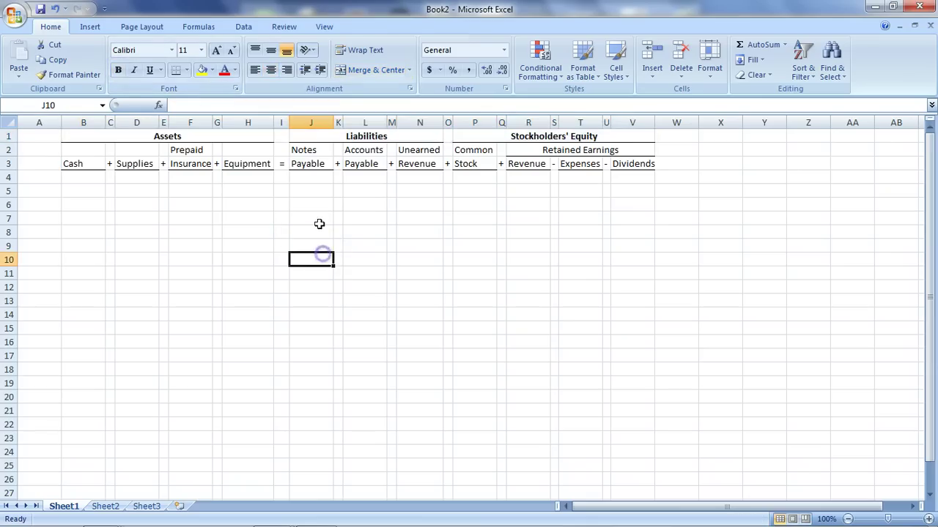
# Step: Enter an equals sign as text in I1 and a plus sign as text in O1 between the category headings
pyautogui.click(285, 135)
pyautogui.write("'")
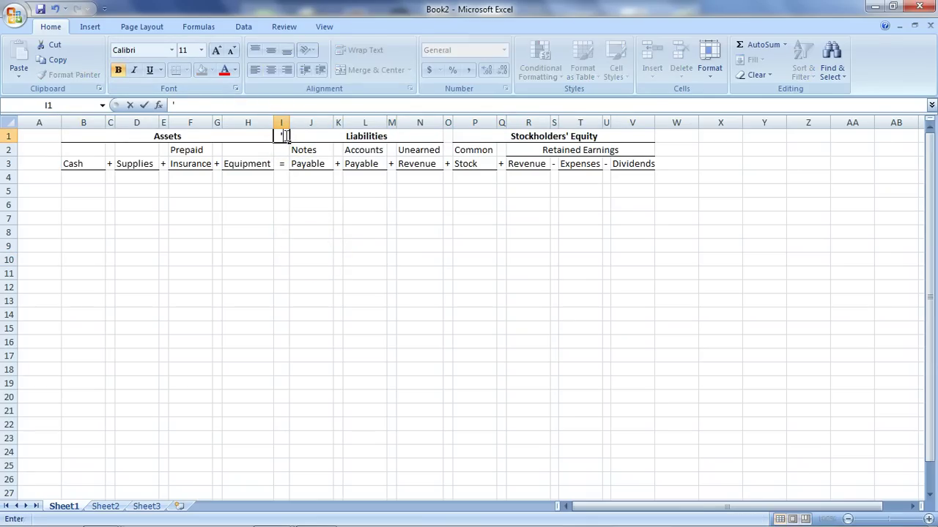
pyautogui.write('=')
pyautogui.click(337, 273)
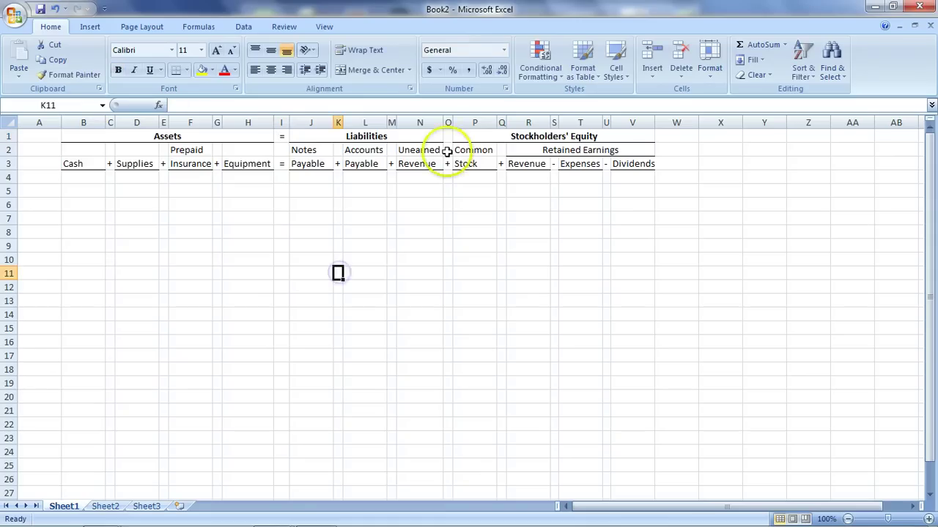
pyautogui.click(448, 137)
pyautogui.write("'")
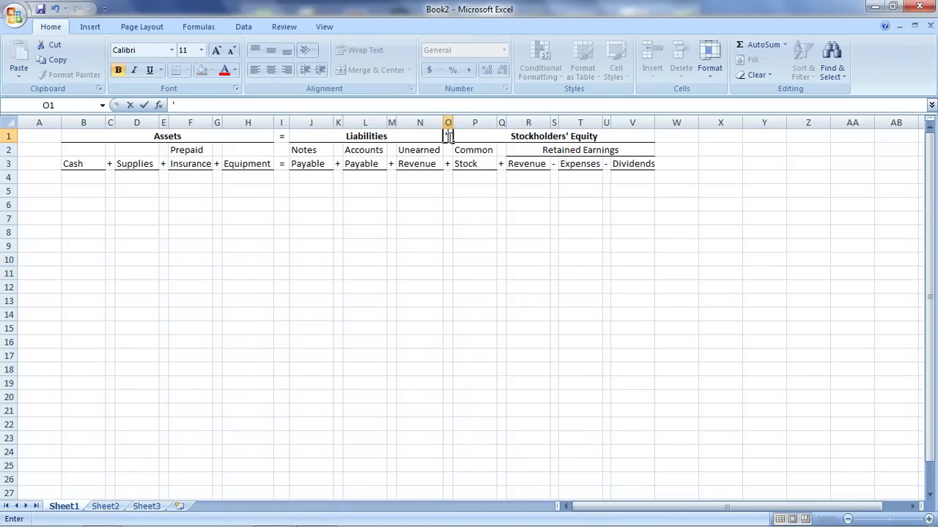
pyautogui.write('+')
pyautogui.press('Return')
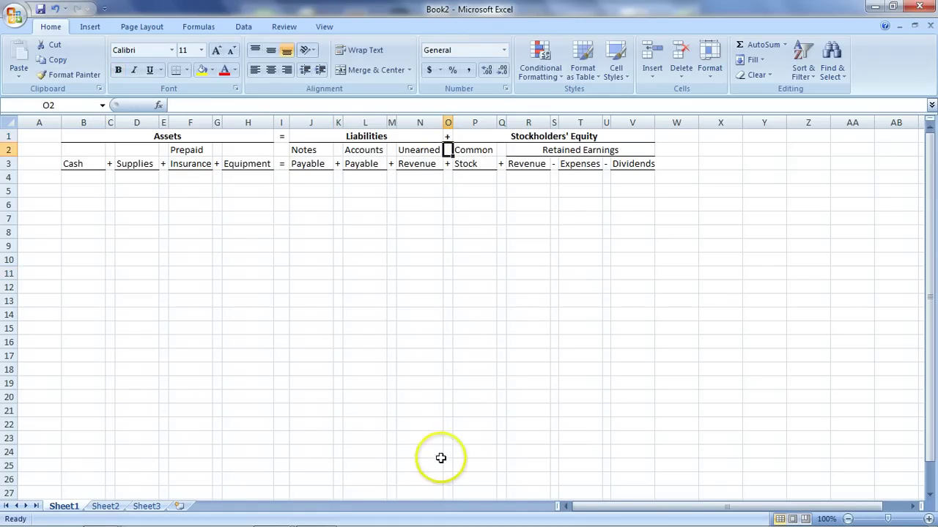
pyautogui.click(448, 395)
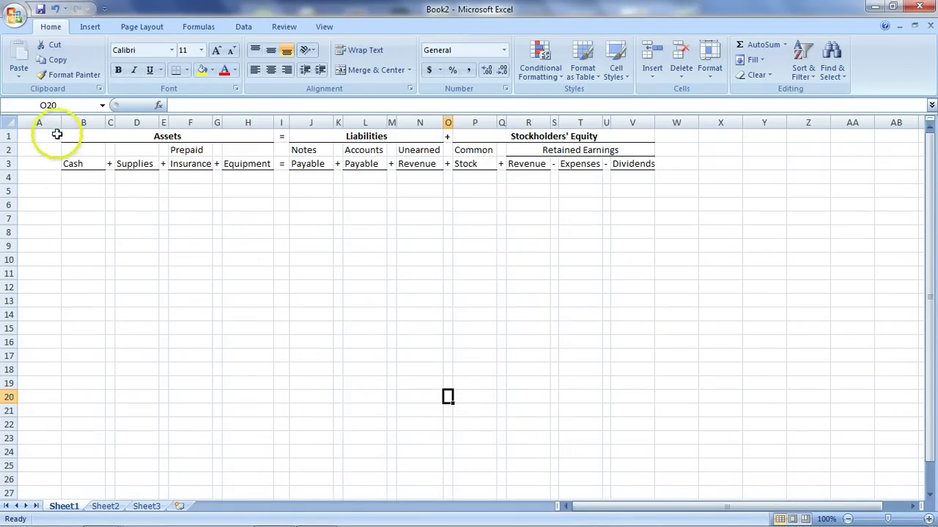
# Step: Label the first transaction row by entering (1) as text in A4
pyautogui.click(50, 177)
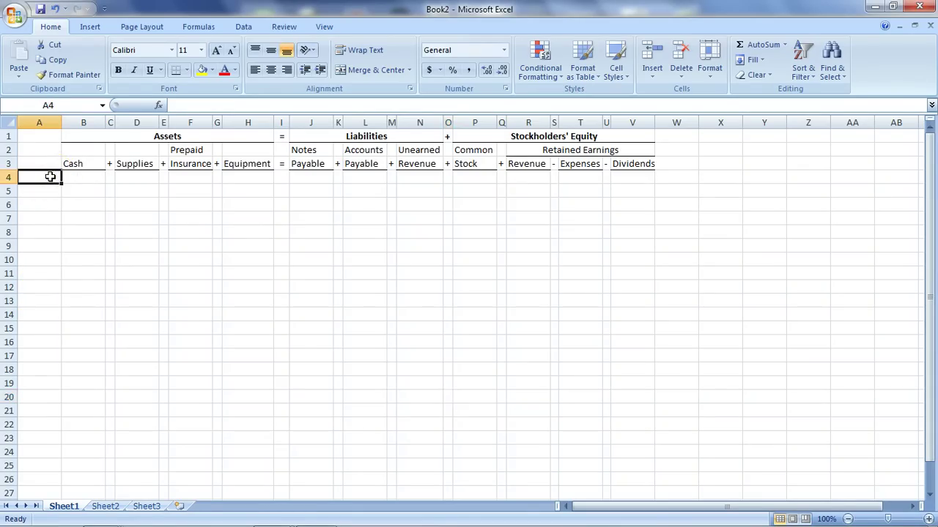
pyautogui.write("'(1")
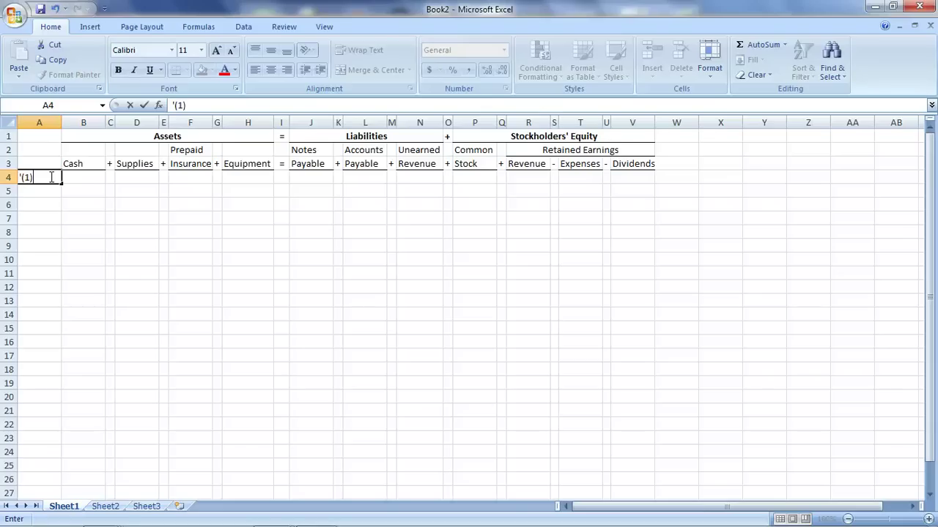
pyautogui.press('Return')
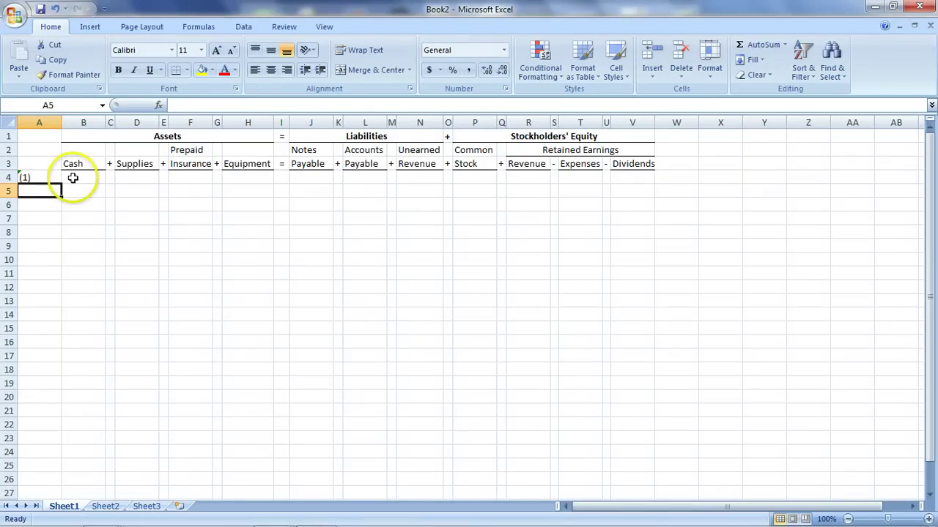
# Step: Enter 10000 for transaction (1) under Cash in B4 and under Common Stock in P4
pyautogui.click(74, 178)
pyautogui.write('10000')
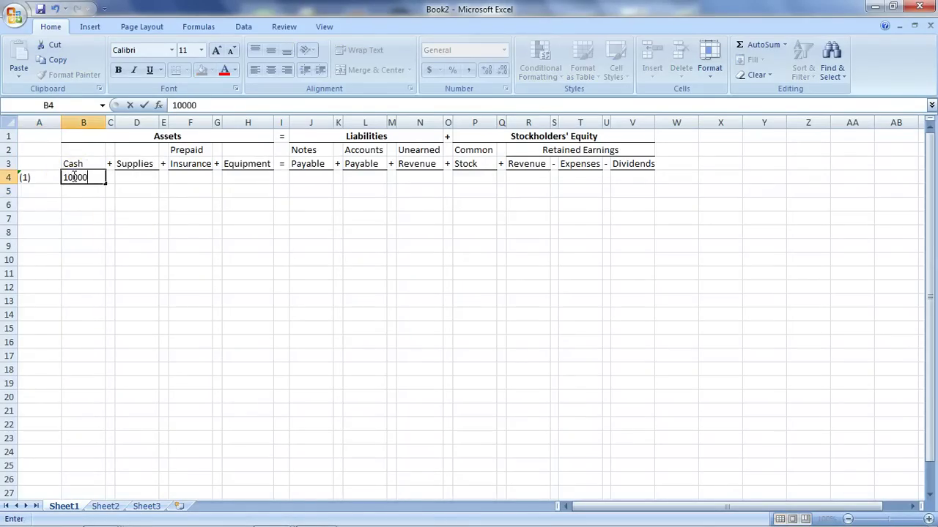
pyautogui.press('Return')
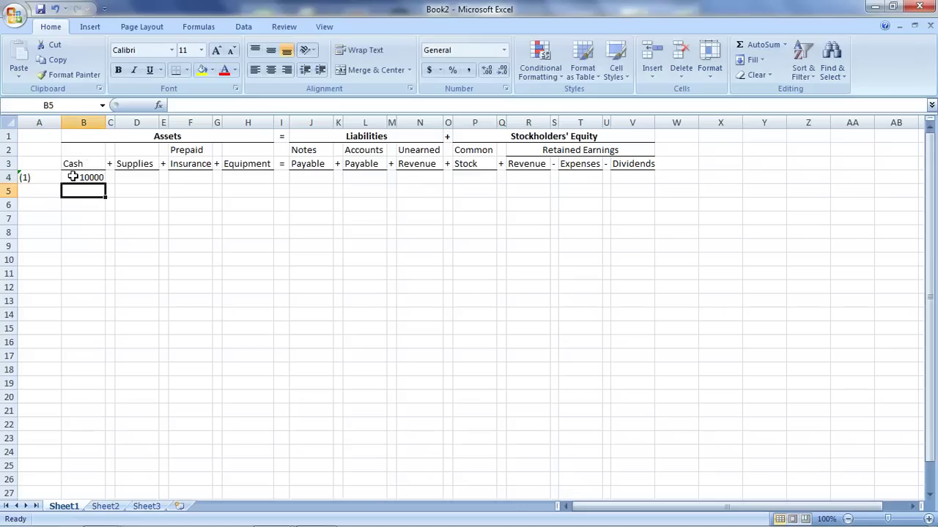
pyautogui.click(470, 176)
pyautogui.write('10000')
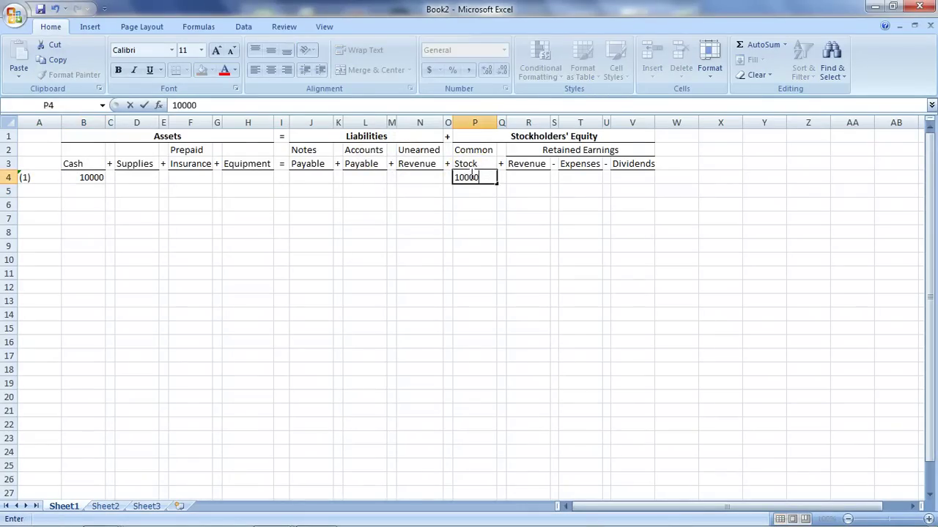
pyautogui.press('Return')
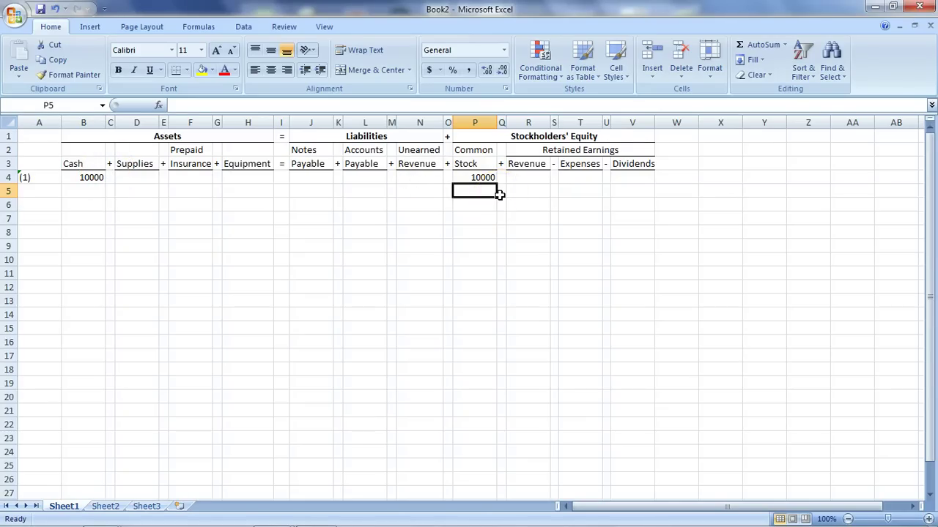
# Step: Enter an equals sign as text in I4 between the two sides of transaction (1)
pyautogui.click(283, 177)
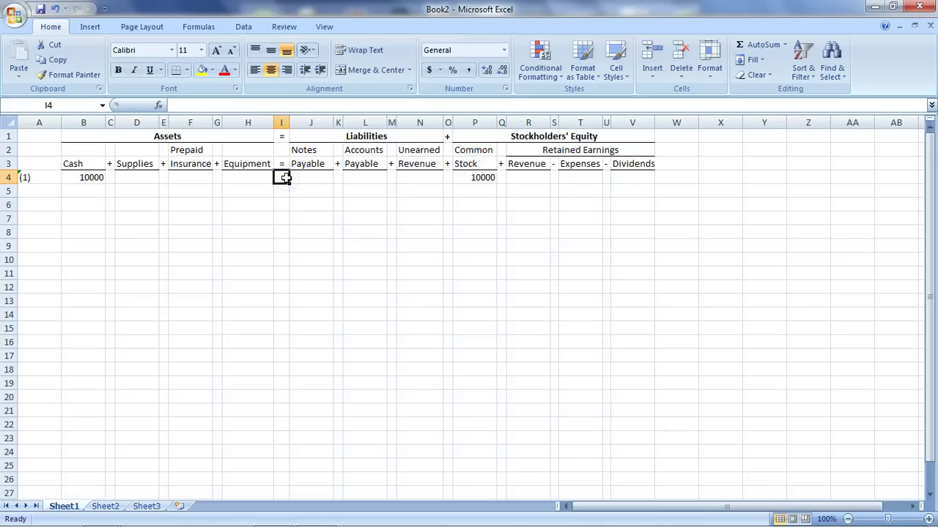
pyautogui.write("'=")
pyautogui.press('Return')
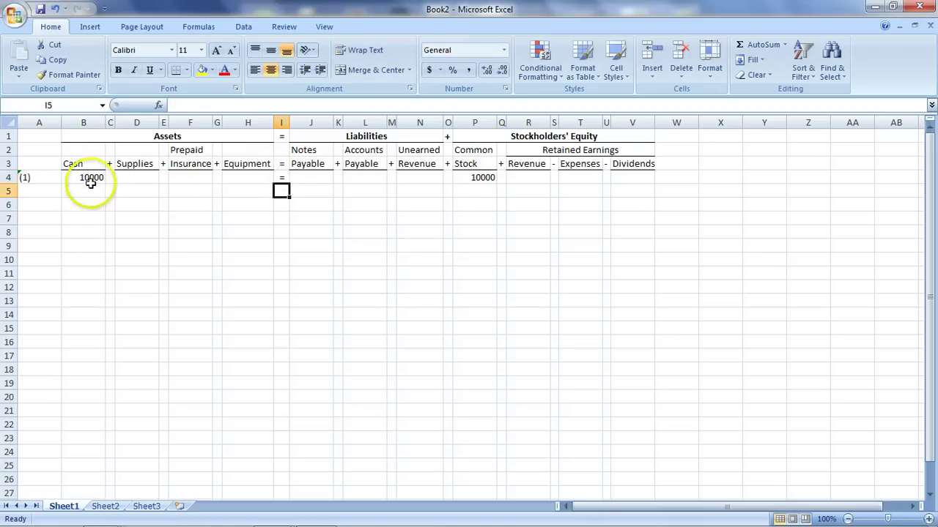
# Step: Format B4:V25 as Number with 0 decimal places, a 1000 separator and negative numbers in black parentheses
pyautogui.moveTo(87, 178); pyautogui.dragTo(630, 463)
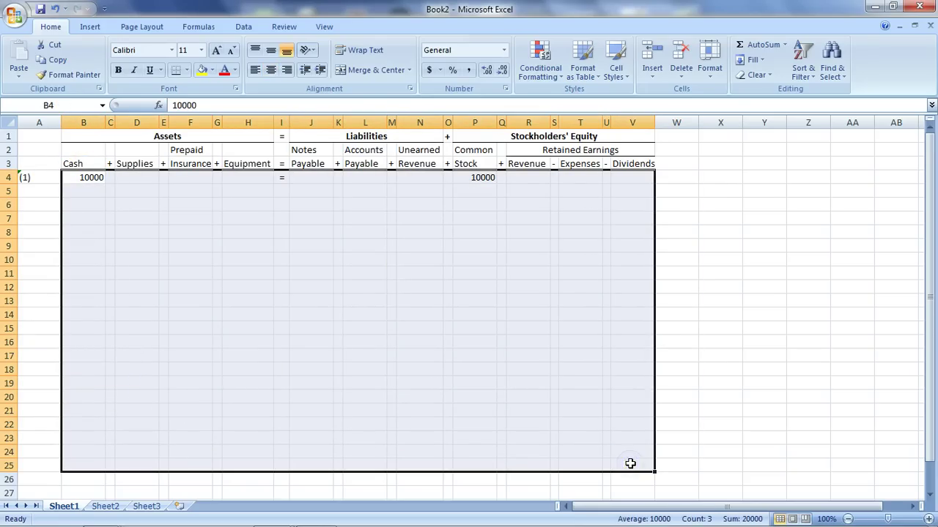
pyautogui.click(504, 88)
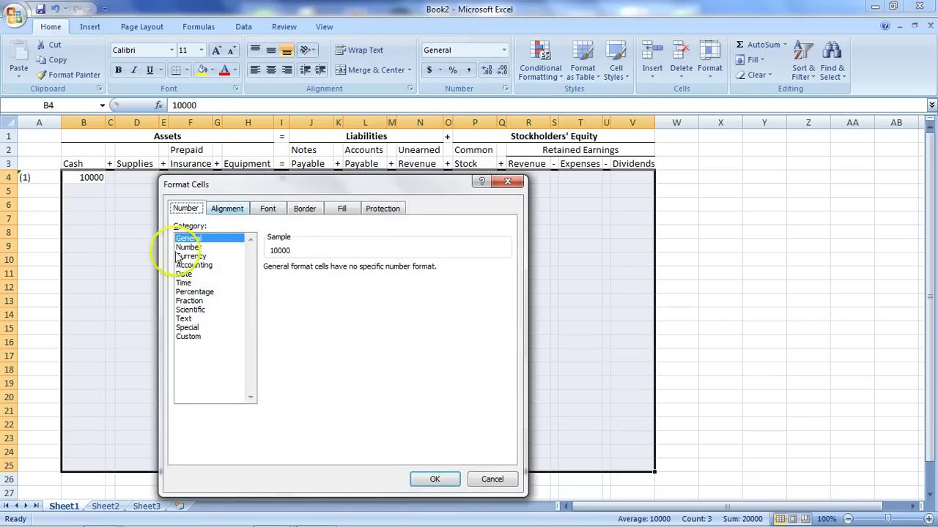
pyautogui.click(183, 248)
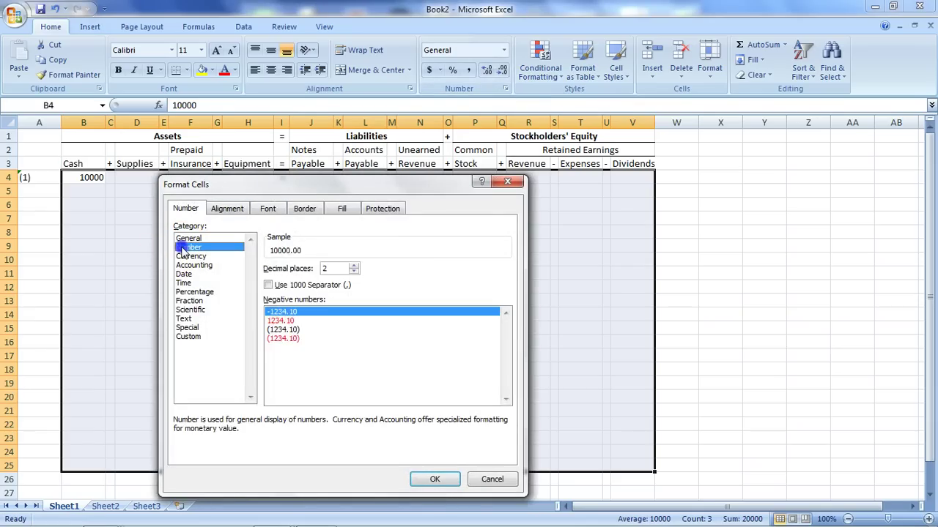
pyautogui.click(355, 272)
pyautogui.click(355, 272)
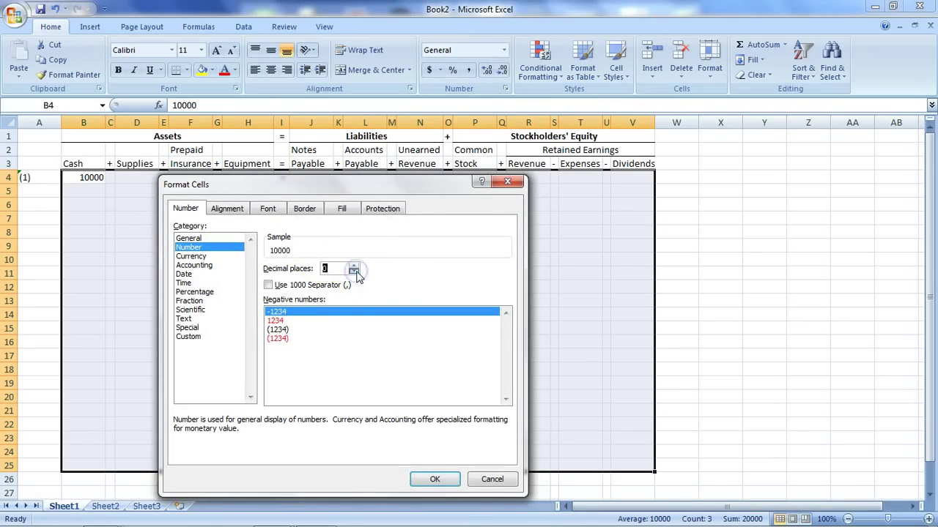
pyautogui.click(269, 285)
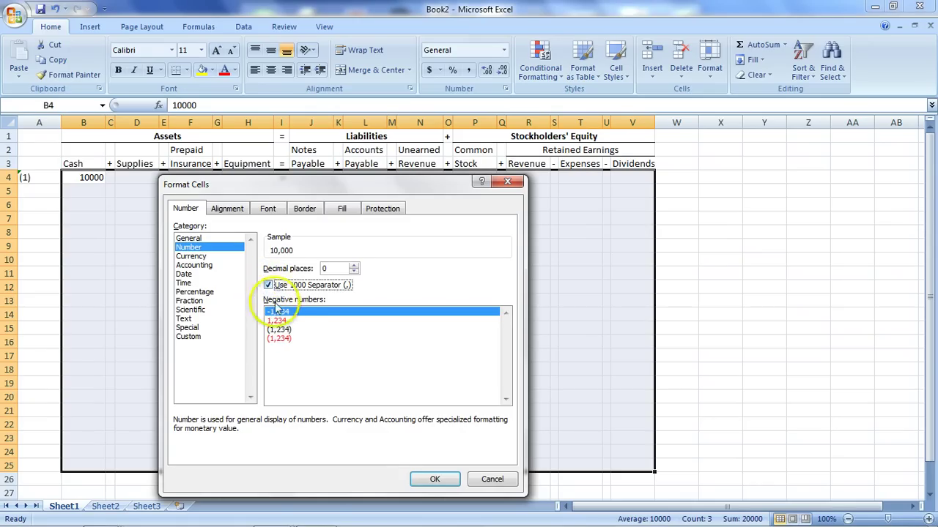
pyautogui.click(280, 329)
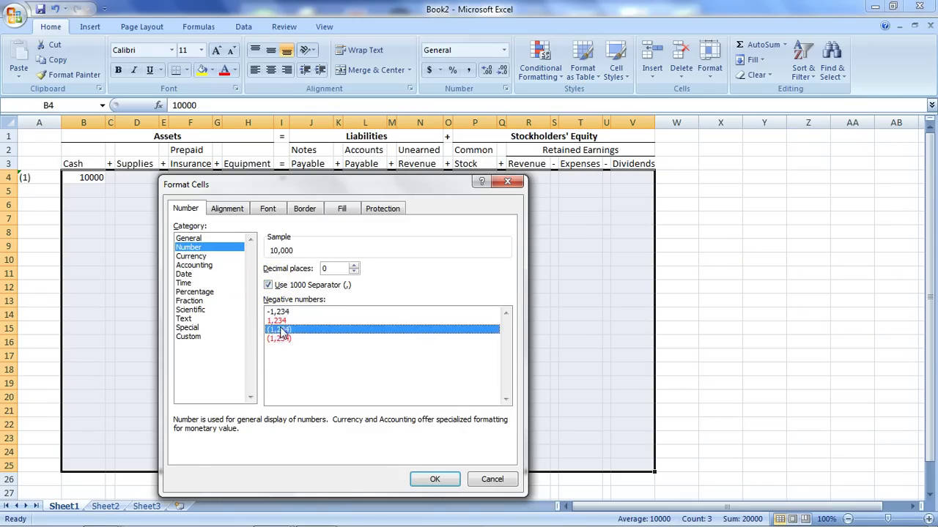
pyautogui.click(435, 479)
pyautogui.click(505, 300)
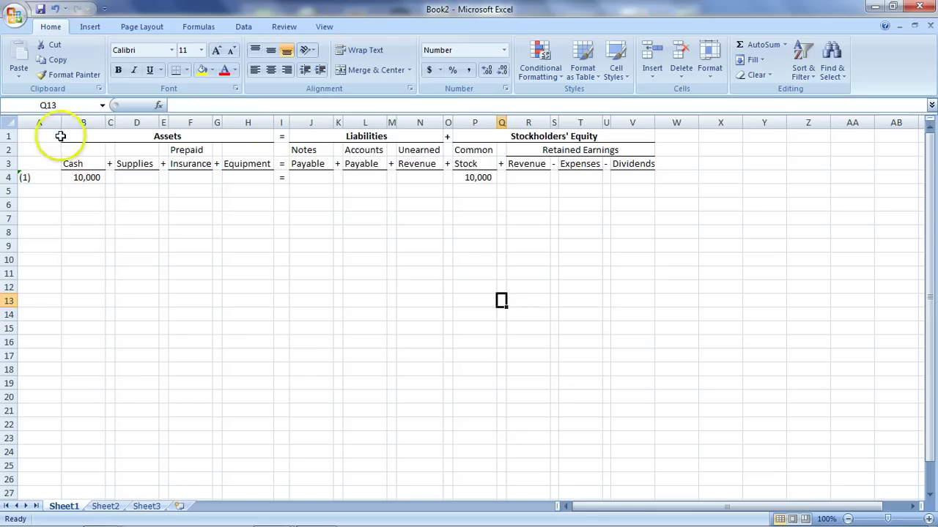
# Step: Narrow column A to fit the transaction labels and center its contents
pyautogui.moveTo(57, 124); pyautogui.dragTo(44, 123)
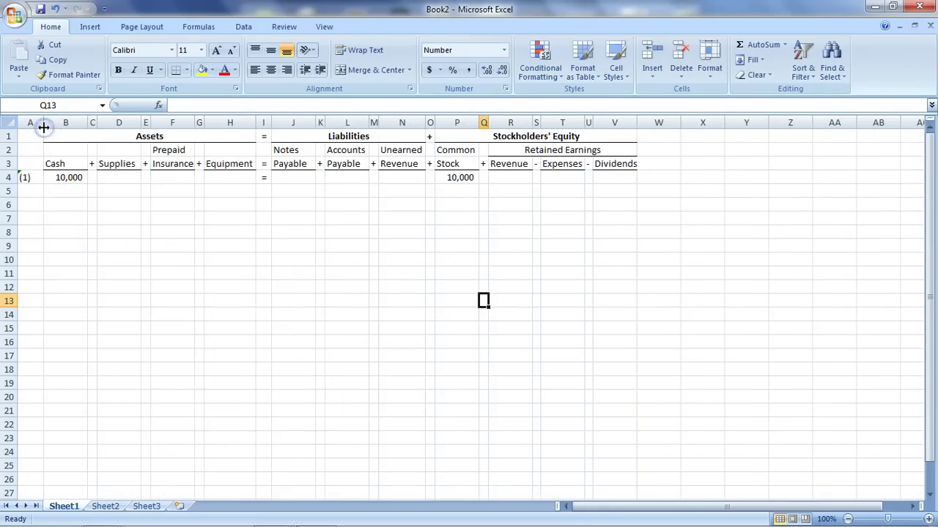
pyautogui.click(33, 122)
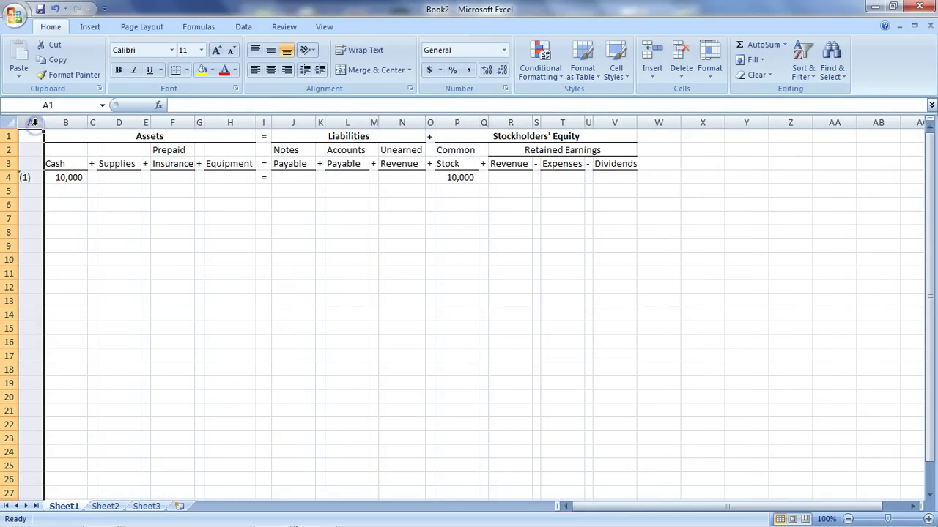
pyautogui.click(270, 70)
pyautogui.click(240, 295)
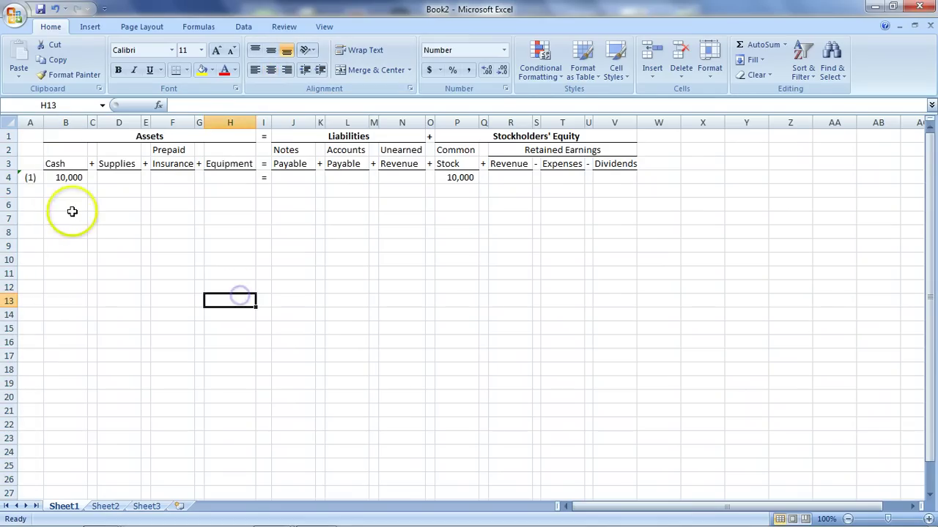
# Step: Label the second transaction row by entering (2) as text in A5
pyautogui.click(33, 190)
pyautogui.write("'")
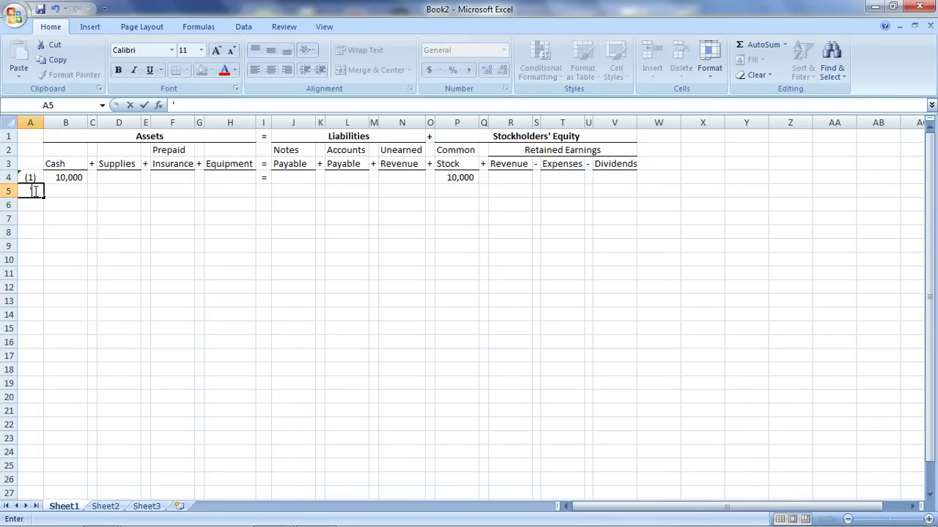
pyautogui.write('(2)')
pyautogui.press('Return')
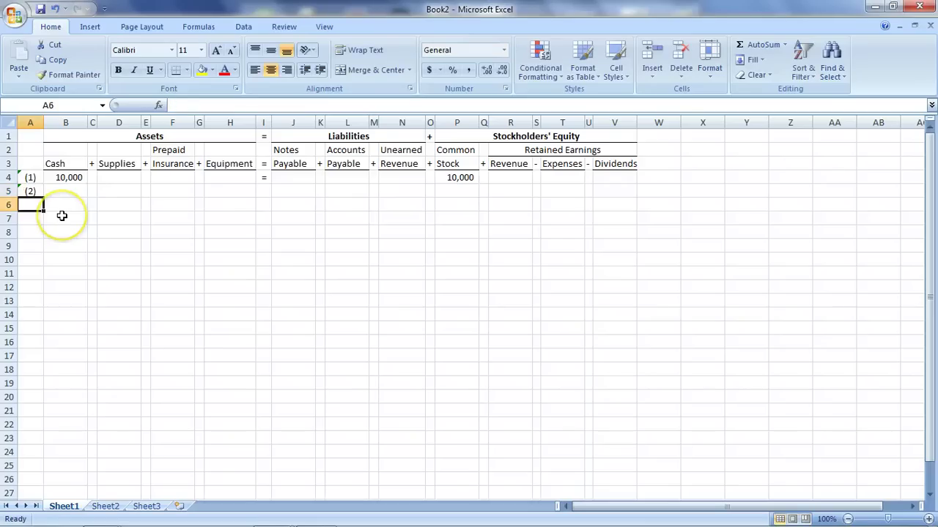
# Step: Enter 5000 for transaction (2) under Cash in B5 and under Notes Payable in J5
pyautogui.click(75, 192)
pyautogui.write('5000')
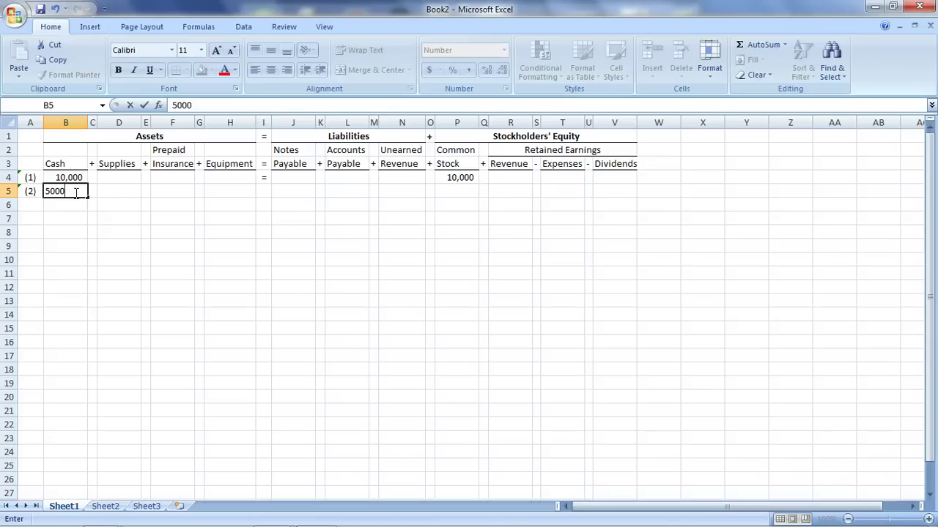
pyautogui.click(287, 193)
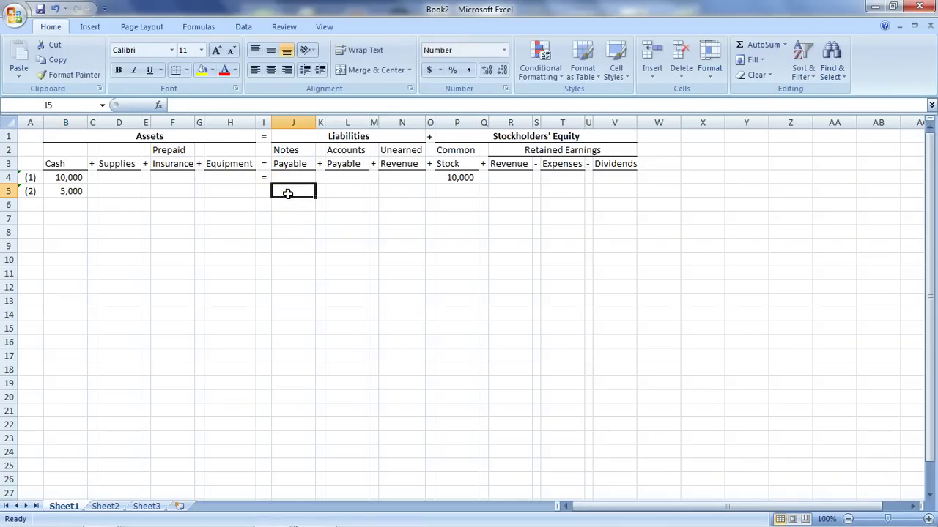
pyautogui.write('5000')
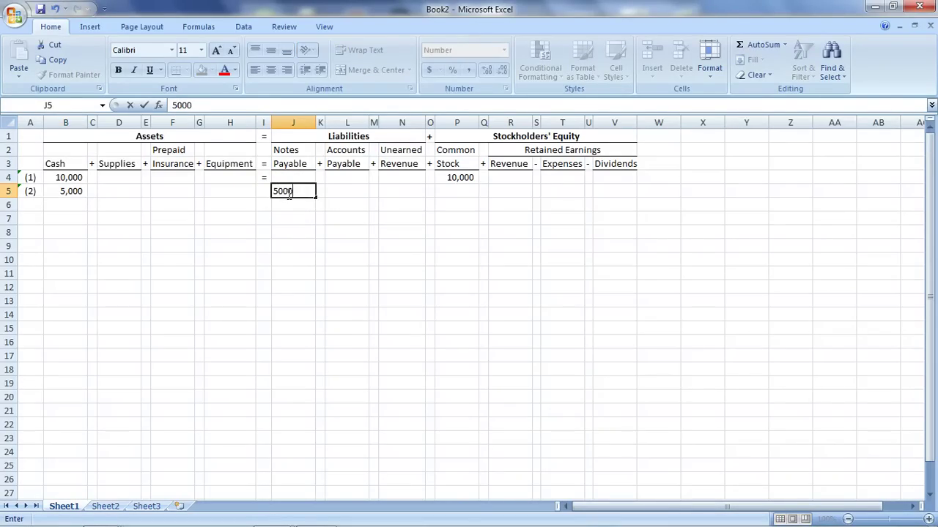
pyautogui.press('Return')
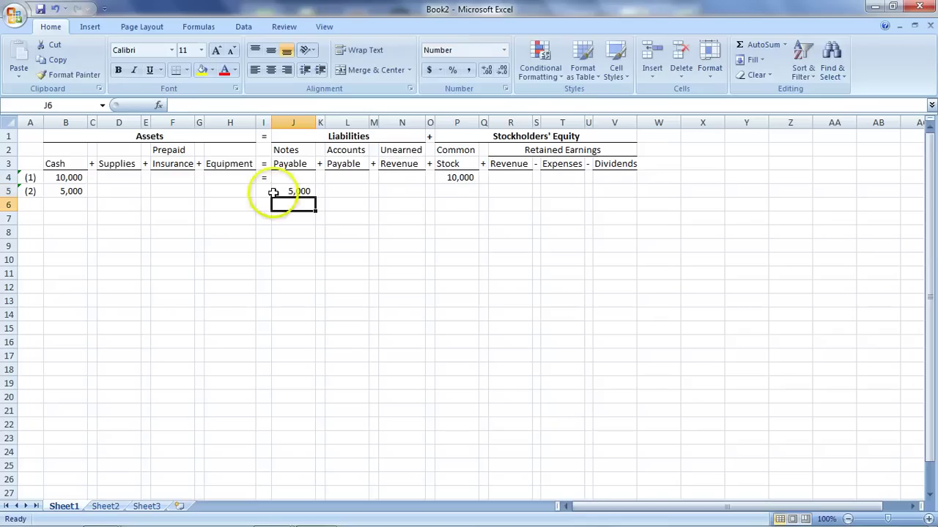
# Step: Enter an equals sign as text in I5 between the two sides of transaction (2)
pyautogui.click(264, 191)
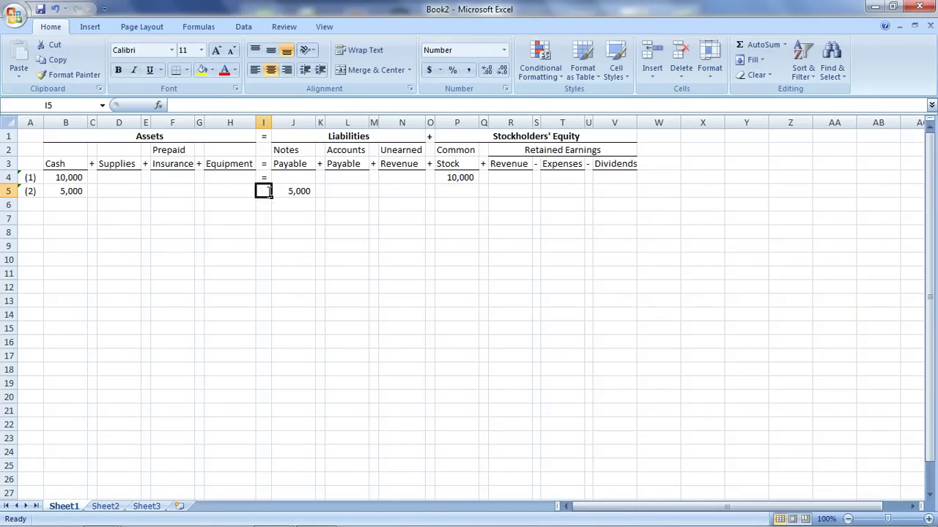
pyautogui.write("'")
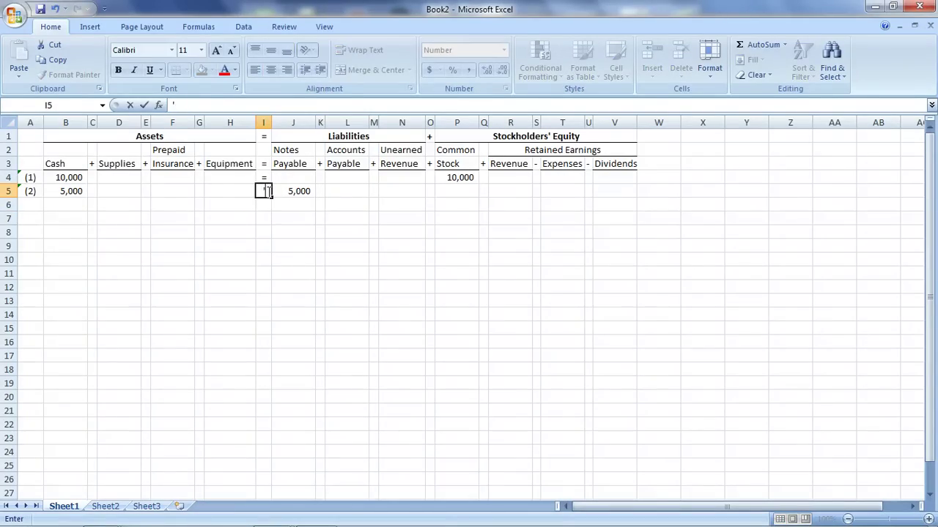
pyautogui.write('+')
pyautogui.press('Return')
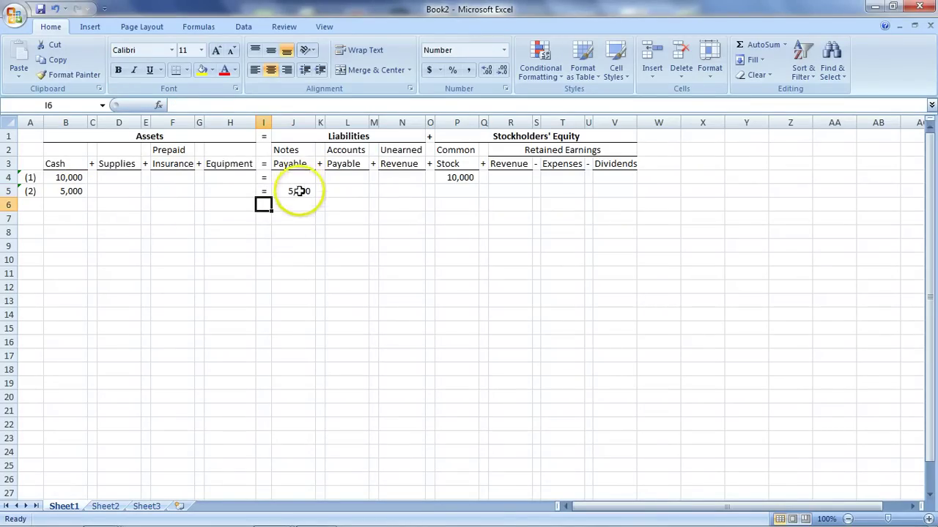
# Step: Label the third transaction row by entering (3) as text in A6
pyautogui.click(34, 205)
pyautogui.write("'")
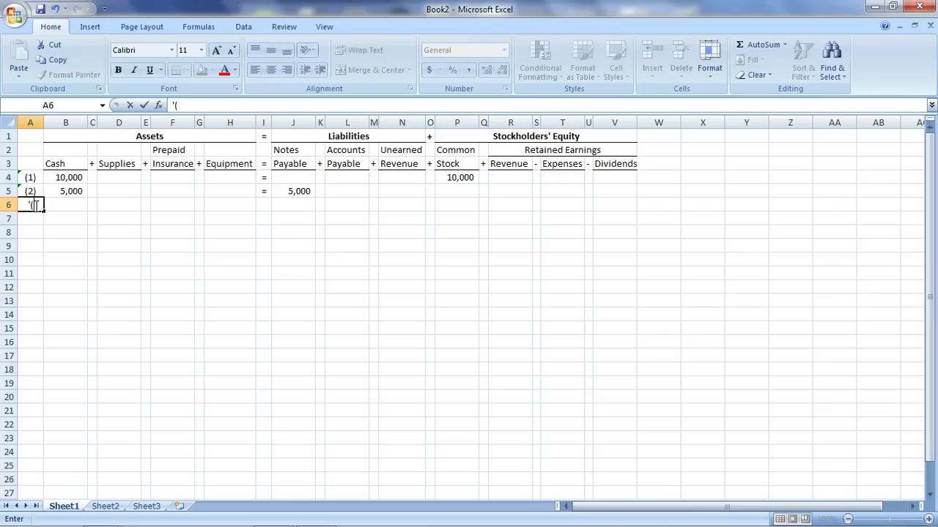
pyautogui.write('(3)')
# Step: Enter -5000 for transaction (3) under Cash in B6 and 5000 under Equipment in H6
pyautogui.click(62, 205)
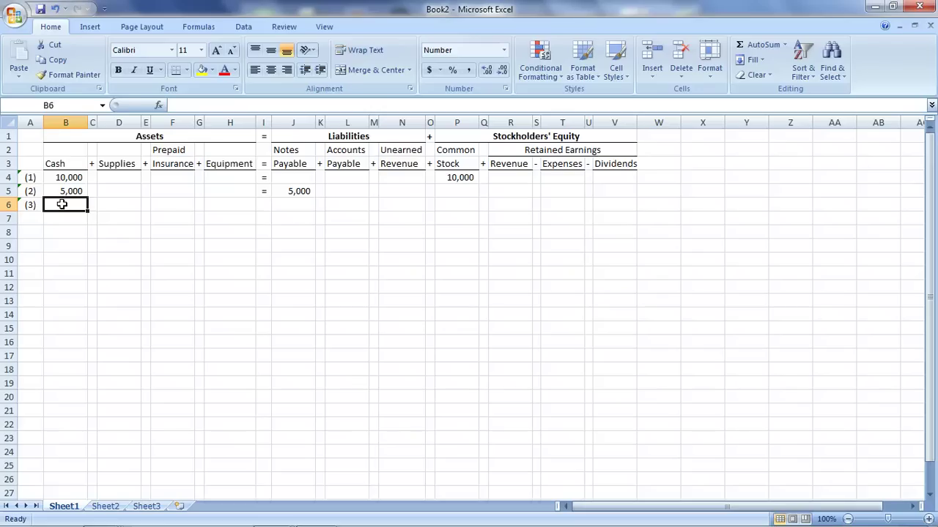
pyautogui.write('-5000')
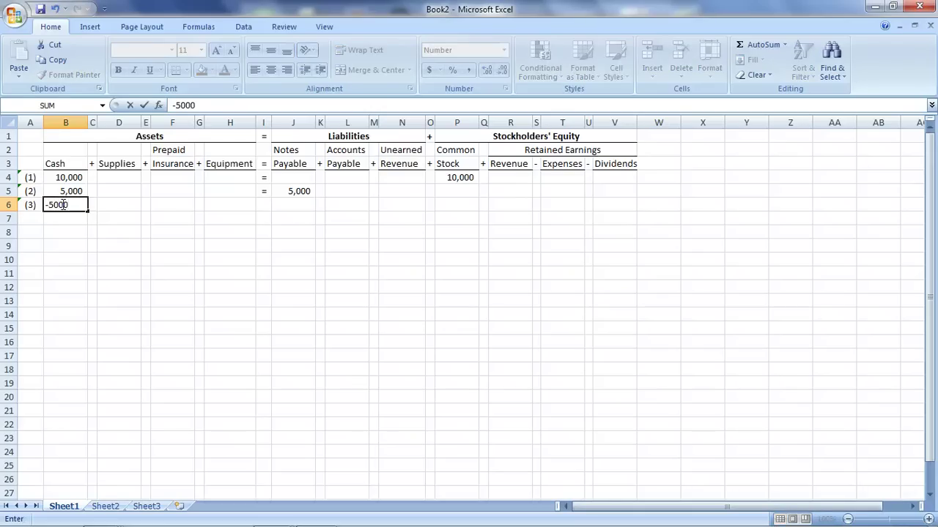
pyautogui.press('Tab')
pyautogui.press('Tab')
pyautogui.press('Tab')
pyautogui.press('Tab')
pyautogui.press('Tab')
pyautogui.press('Tab')
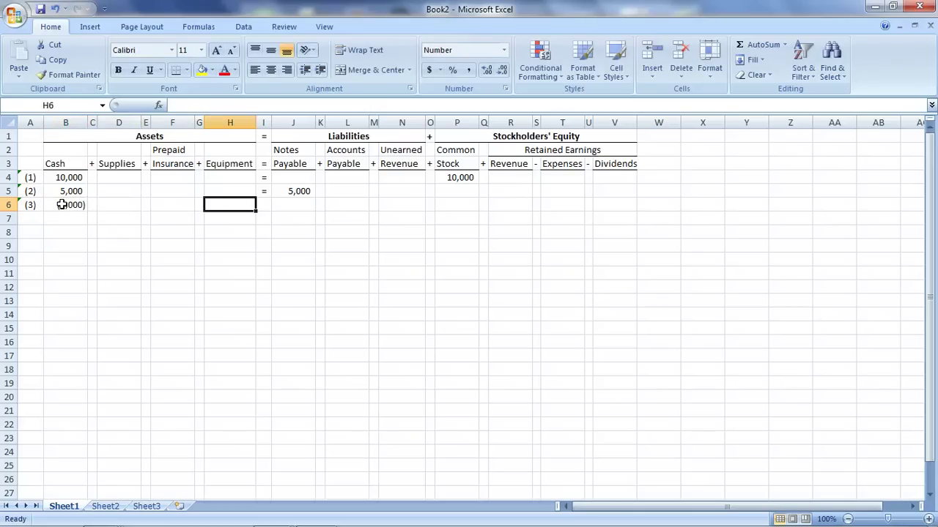
pyautogui.write('5000')
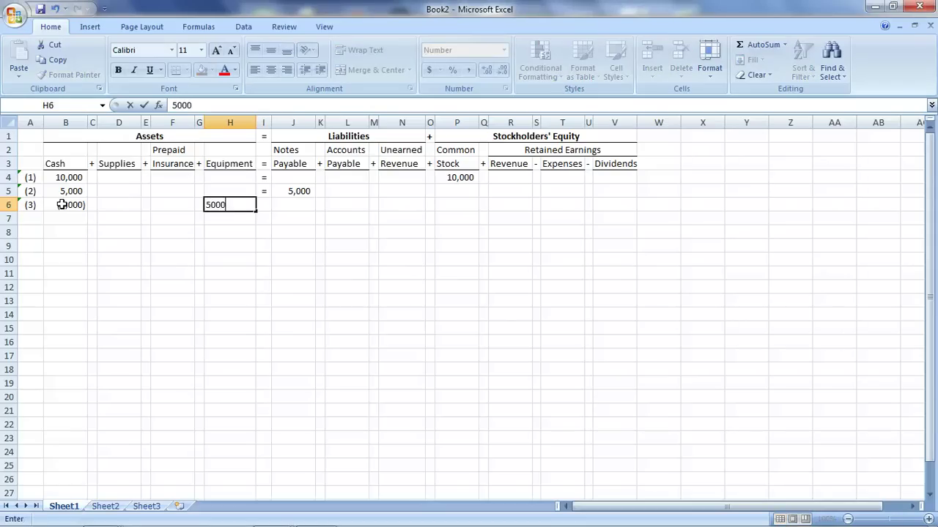
# Step: Enter an equals sign as text in I6 between the two sides of transaction (3)
pyautogui.press('Tab')
pyautogui.write("'")
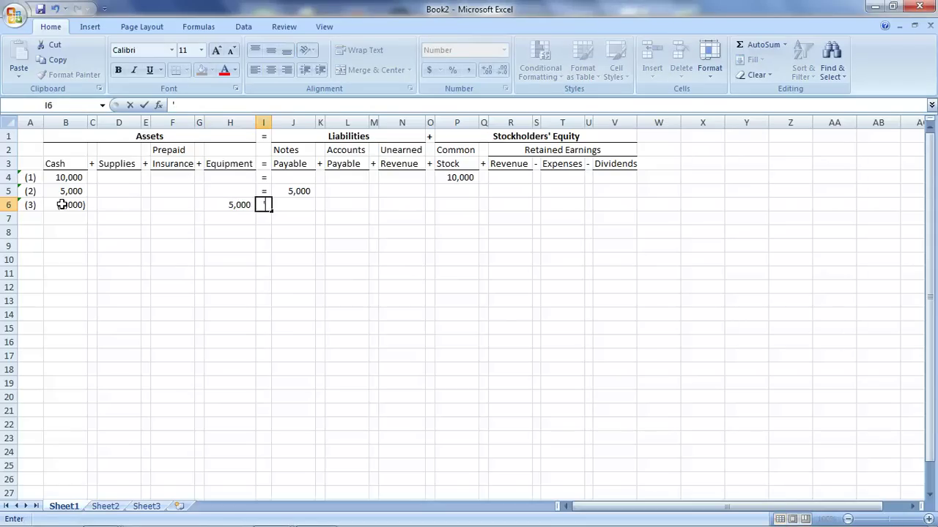
pyautogui.write('=')
pyautogui.press('Return')
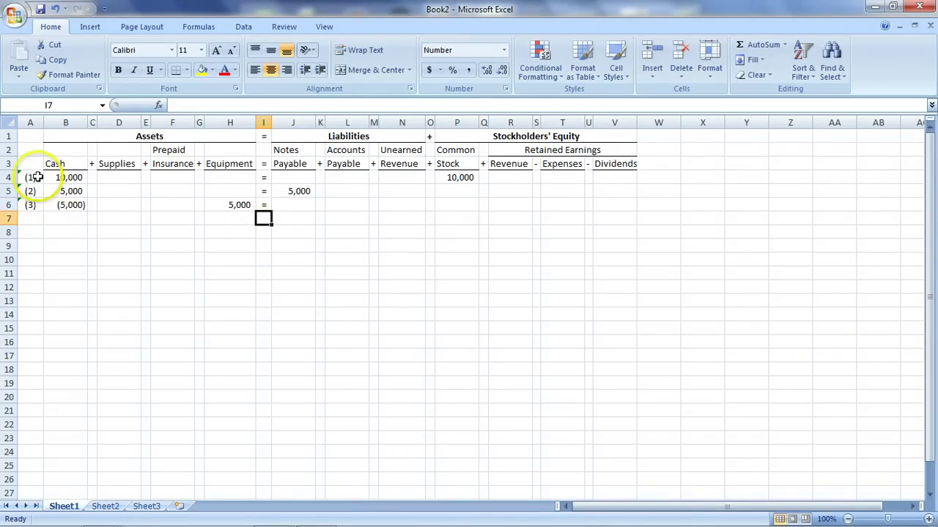
# Step: Fill the transaction labels down to A8 and move labels (1) to (3) into A5:A7, replacing the destination contents
pyautogui.moveTo(37, 177); pyautogui.dragTo(41, 239)
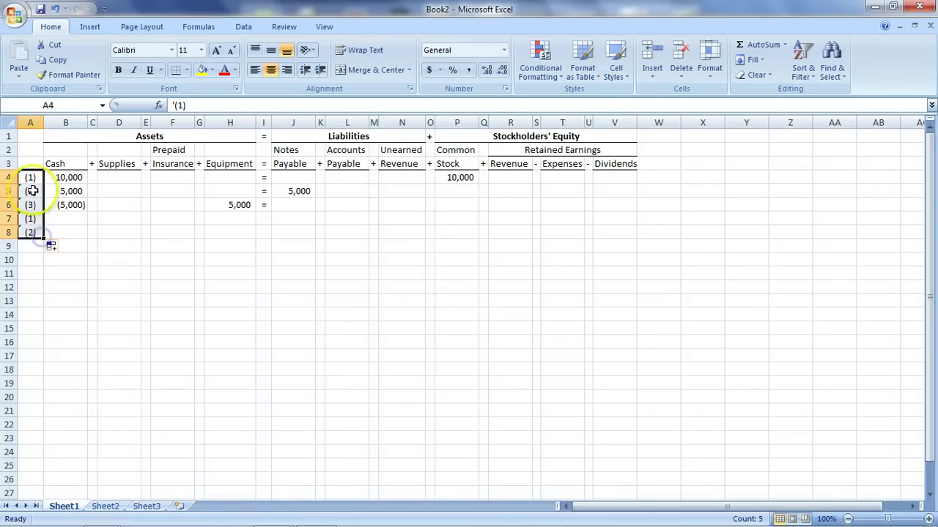
pyautogui.moveTo(29, 180); pyautogui.dragTo(38, 224)
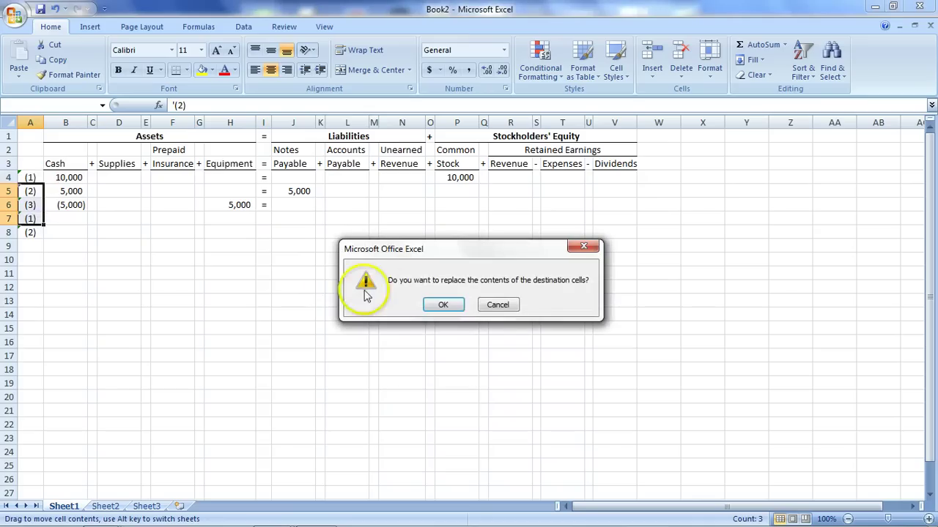
pyautogui.click(450, 306)
pyautogui.click(90, 273)
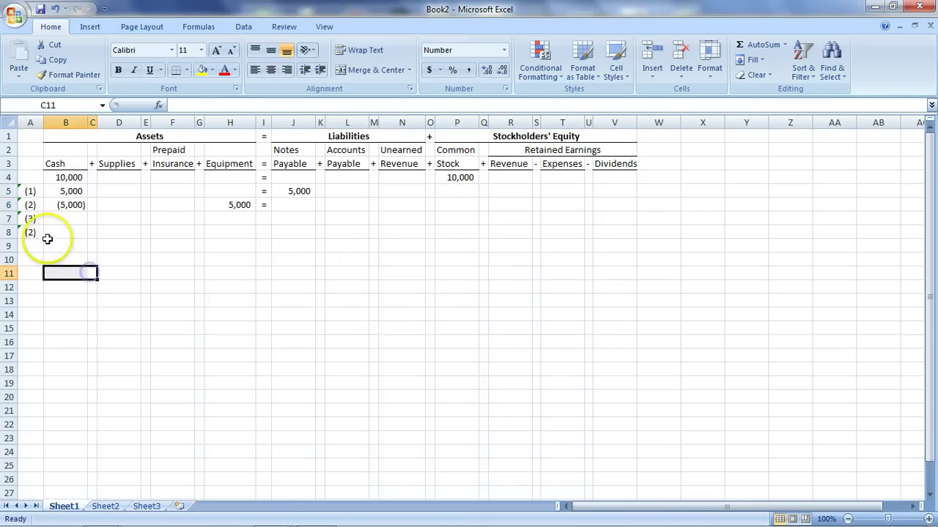
# Step: Enter the transaction labels (4), (5), (6) and (7) as text in A8:A11
pyautogui.click(29, 232)
pyautogui.write("'")
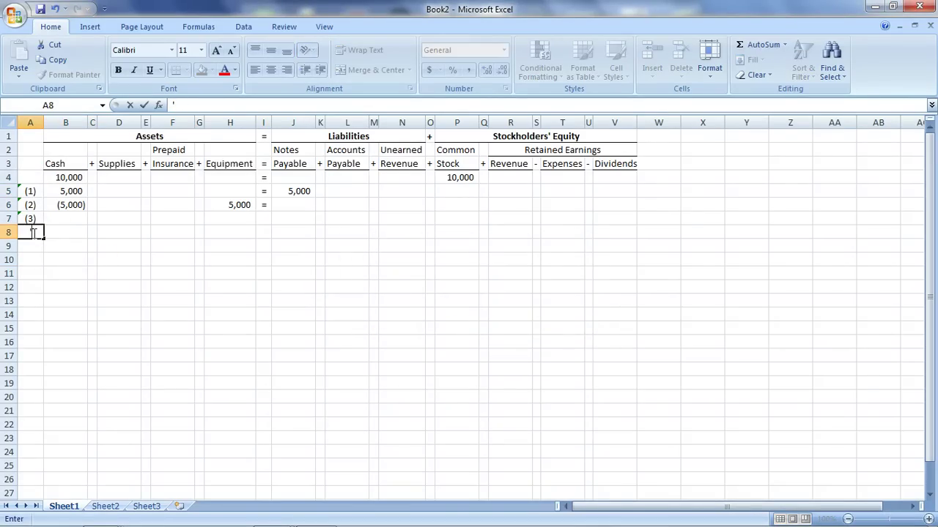
pyautogui.write('(4)')
pyautogui.press('Return')
pyautogui.write("'")
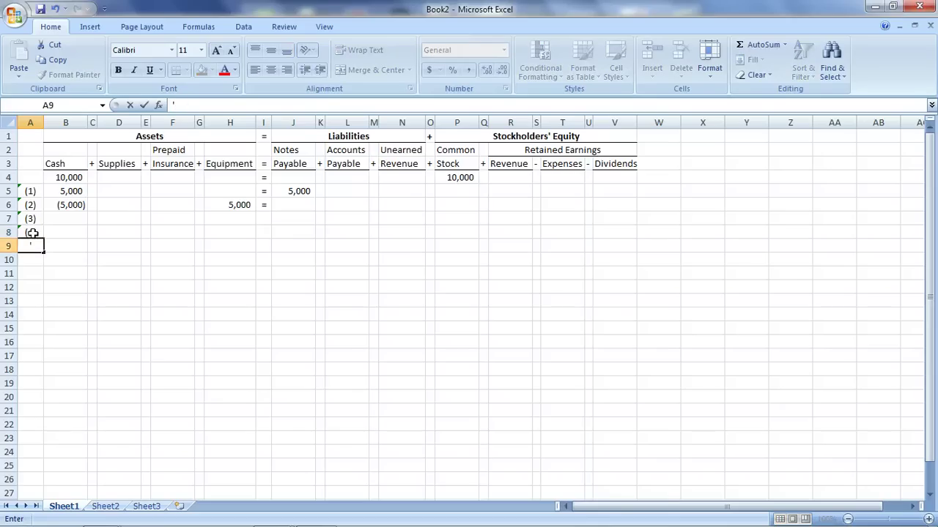
pyautogui.write('(5)')
pyautogui.press('Return')
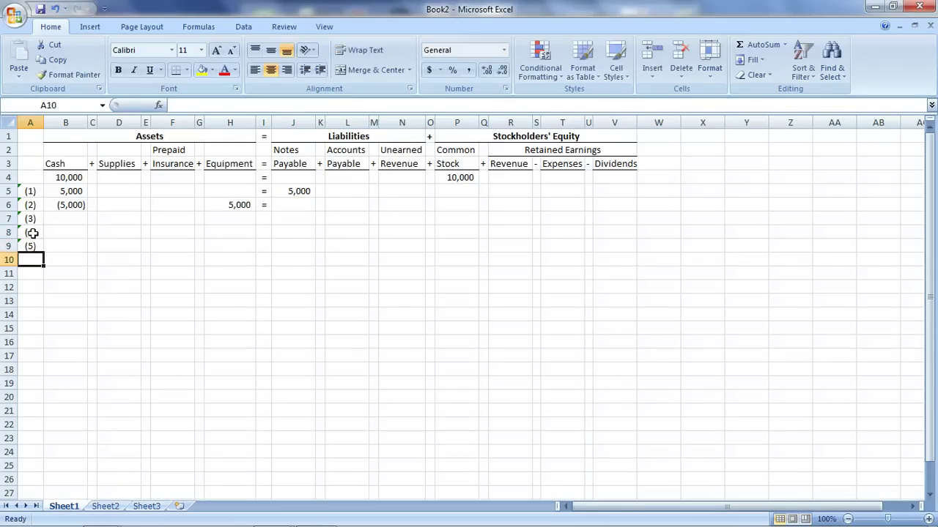
pyautogui.write("'")
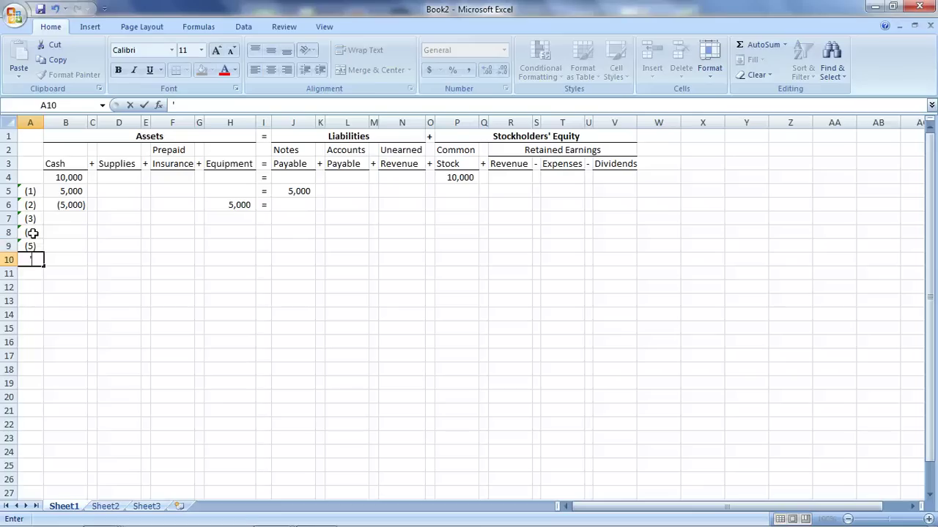
pyautogui.write('(6)')
pyautogui.press('Return')
pyautogui.write("'")
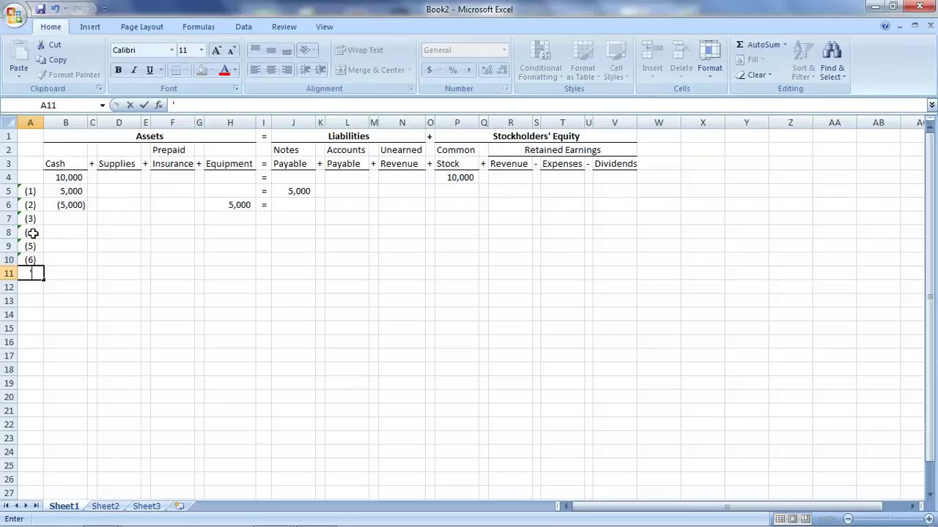
pyautogui.write('(7)')
pyautogui.press('Return')
# Step: Enter the transaction labels (8), (9), (10) and (11) as text in A12:A15
pyautogui.write("'")
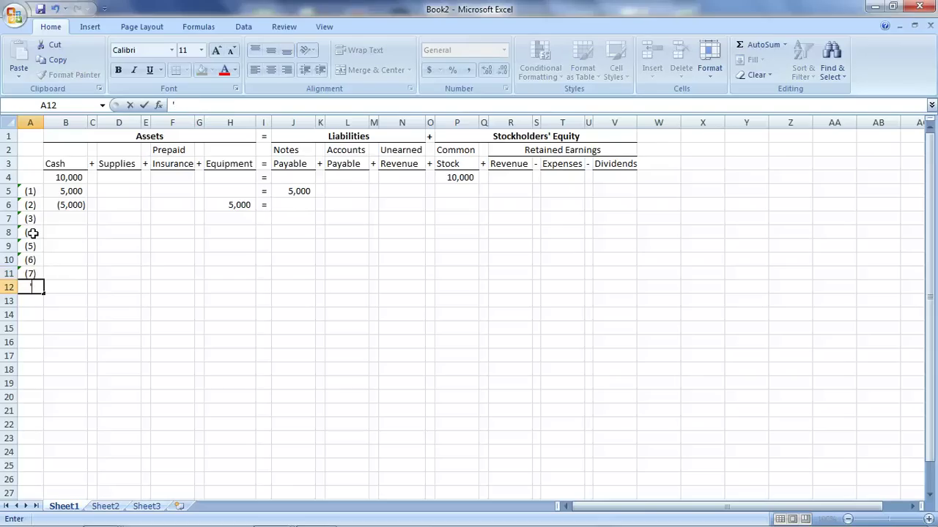
pyautogui.write('(8)')
pyautogui.press('Return')
pyautogui.write("'")
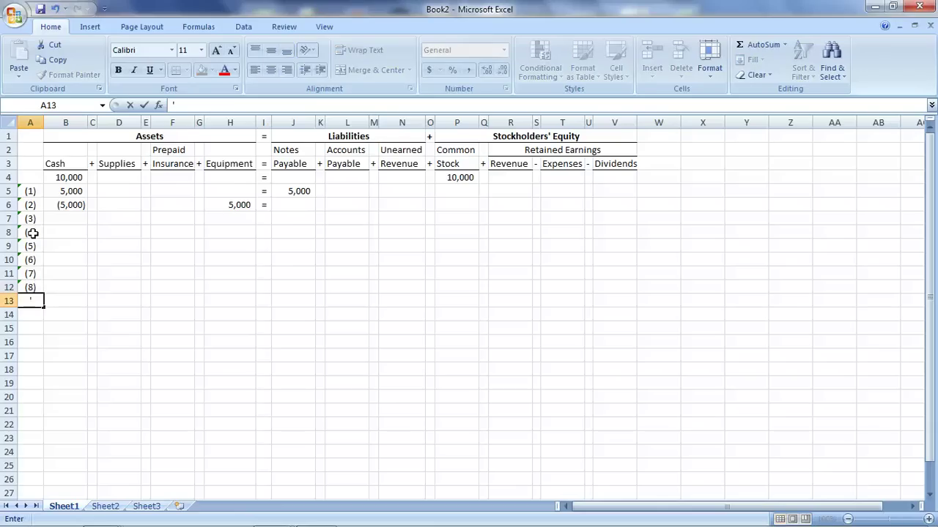
pyautogui.write('(9)')
pyautogui.press('Return')
pyautogui.write("'")
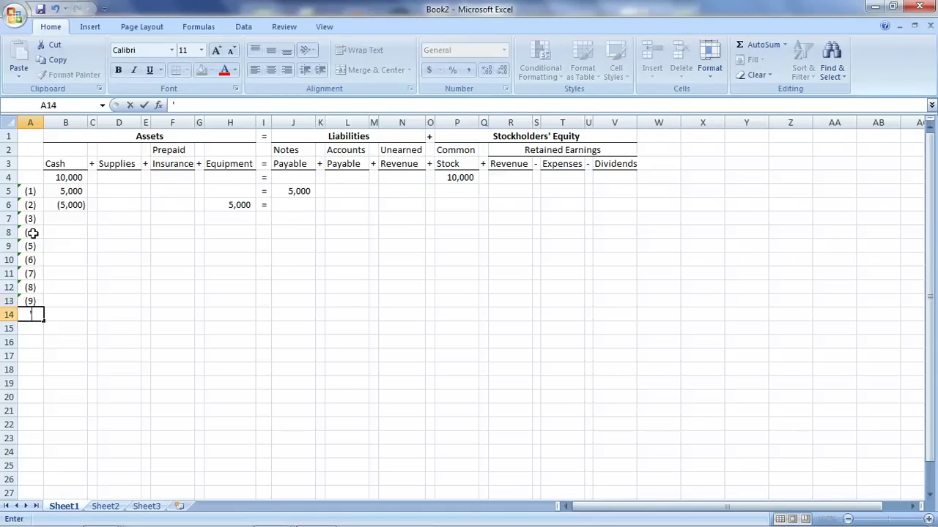
pyautogui.write('(10)')
pyautogui.press('Return')
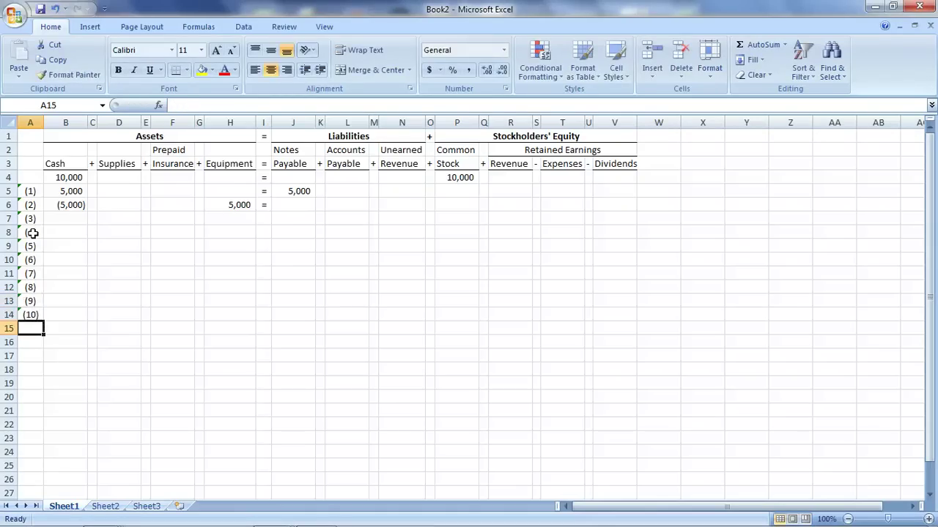
pyautogui.write("'(")
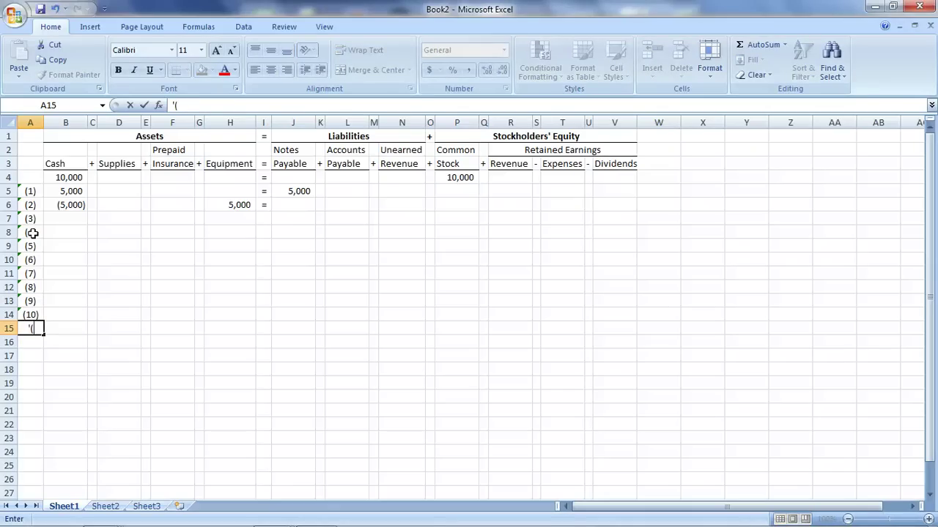
pyautogui.write('11)')
pyautogui.press('Return')
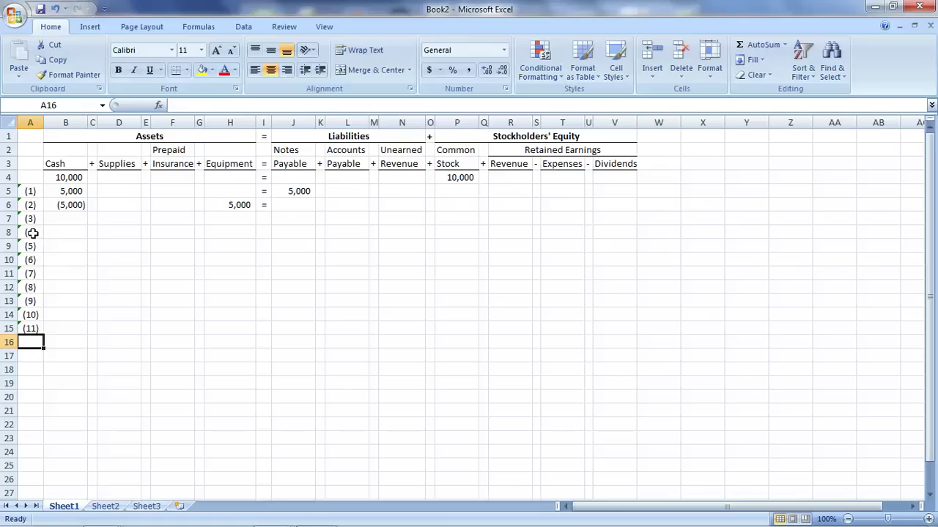
# Step: Label the row below the last transaction by entering Total in A16
pyautogui.write('TOTAL')
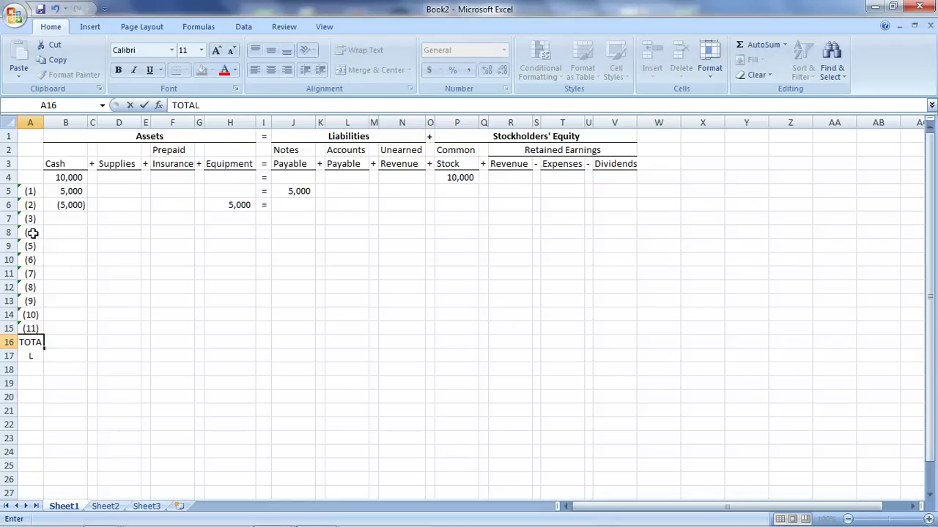
pyautogui.press('BackSpace')
pyautogui.press('BackSpace')
pyautogui.press('BackSpace')
pyautogui.write('O')
pyautogui.write('ta;')
pyautogui.write('l')
pyautogui.press('Return')
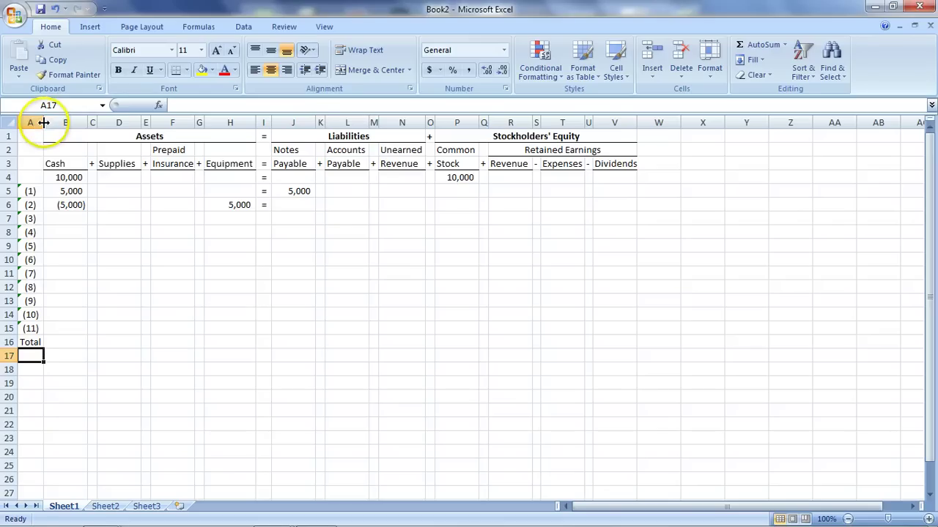
# Step: Widen column A slightly and apply a bottom border to the account cells in row 15 from Cash to Dividends, skipping the sign columns
pyautogui.moveTo(44, 121); pyautogui.dragTo(48, 121)
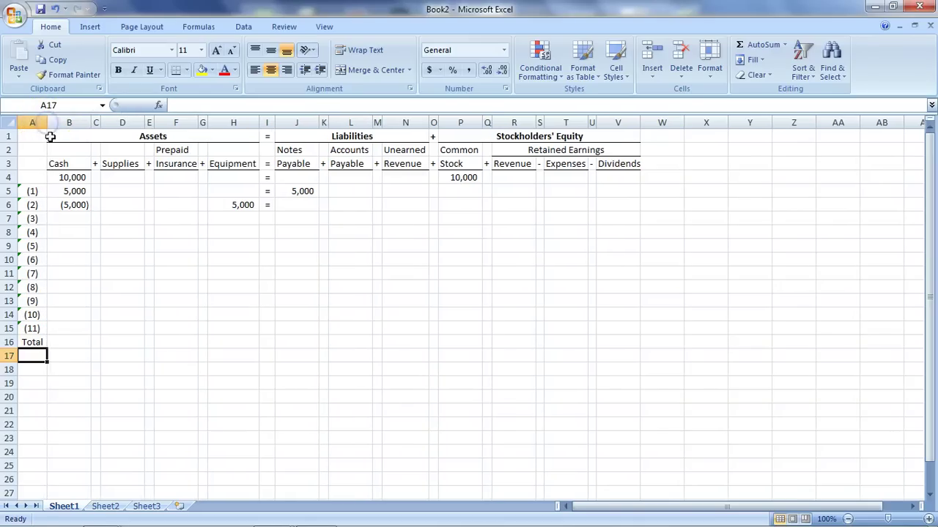
pyautogui.click(73, 328)
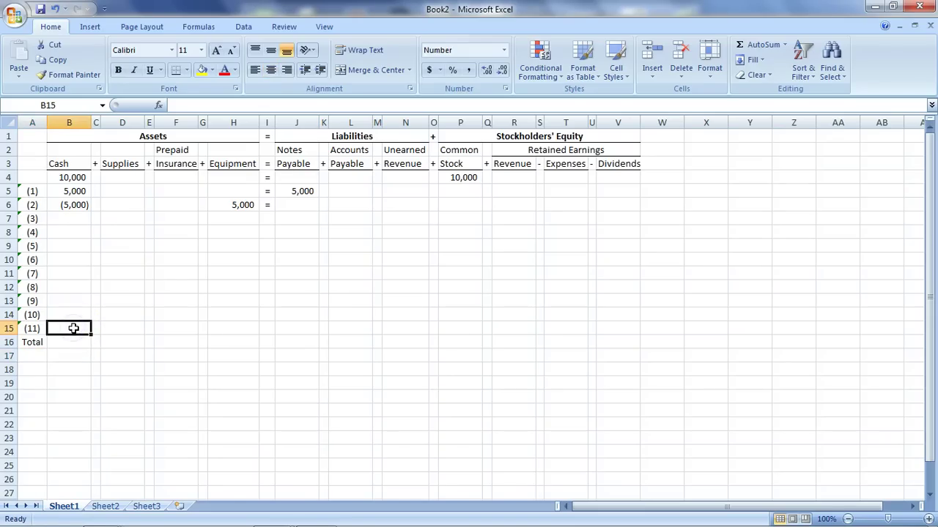
pyautogui.keyDown('ctrl'); pyautogui.click(117, 328); pyautogui.keyUp('ctrl')
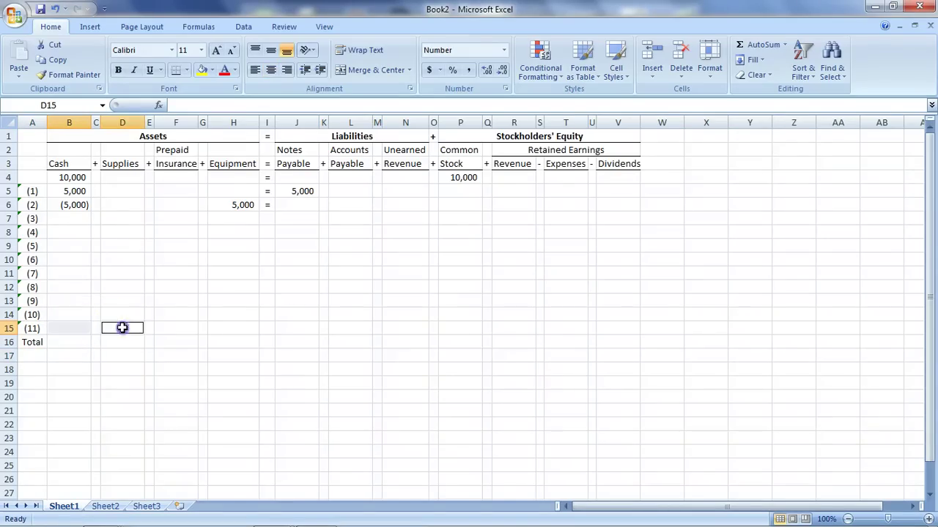
pyautogui.keyDown('ctrl'); pyautogui.click(176, 328); pyautogui.keyUp('ctrl')
pyautogui.keyDown('ctrl'); pyautogui.click(235, 328); pyautogui.keyUp('ctrl')
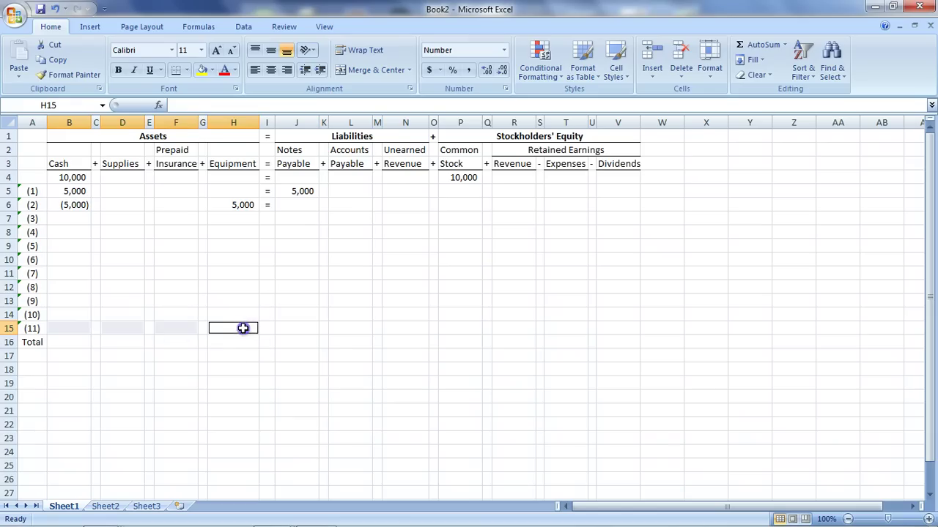
pyautogui.keyDown('ctrl'); pyautogui.click(297, 328); pyautogui.keyUp('ctrl')
pyautogui.keyDown('ctrl'); pyautogui.click(350, 328); pyautogui.keyUp('ctrl')
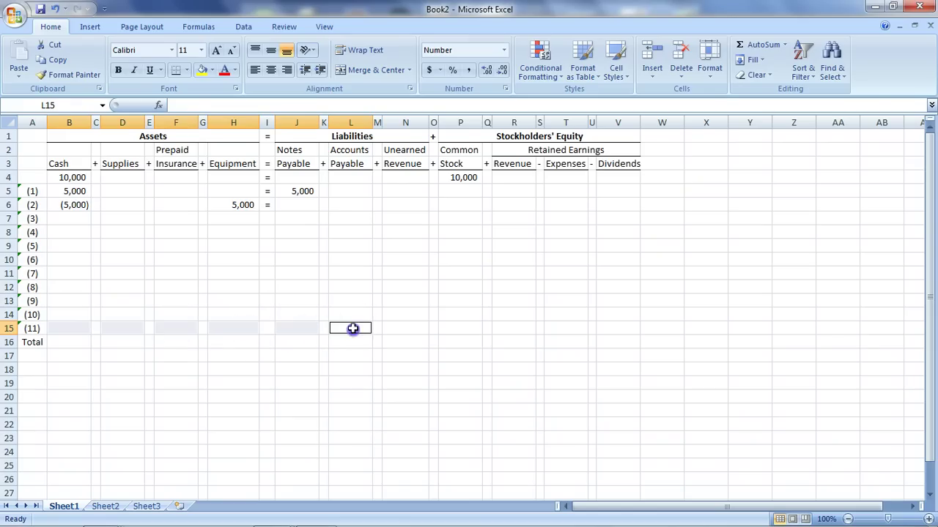
pyautogui.keyDown('ctrl'); pyautogui.click(405, 329); pyautogui.keyUp('ctrl')
pyautogui.keyDown('ctrl'); pyautogui.click(448, 328); pyautogui.keyUp('ctrl')
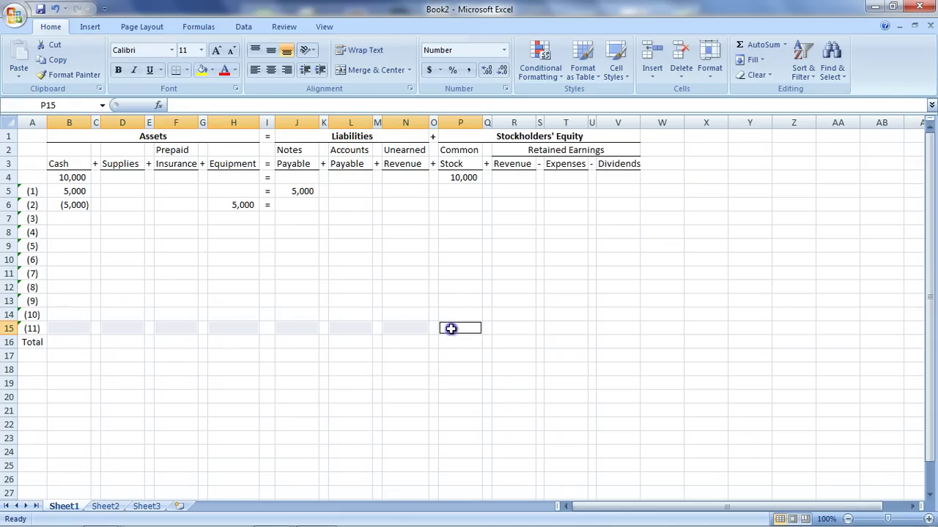
pyautogui.keyDown('ctrl'); pyautogui.click(512, 328); pyautogui.keyUp('ctrl')
pyautogui.keyDown('ctrl'); pyautogui.click(560, 328); pyautogui.keyUp('ctrl')
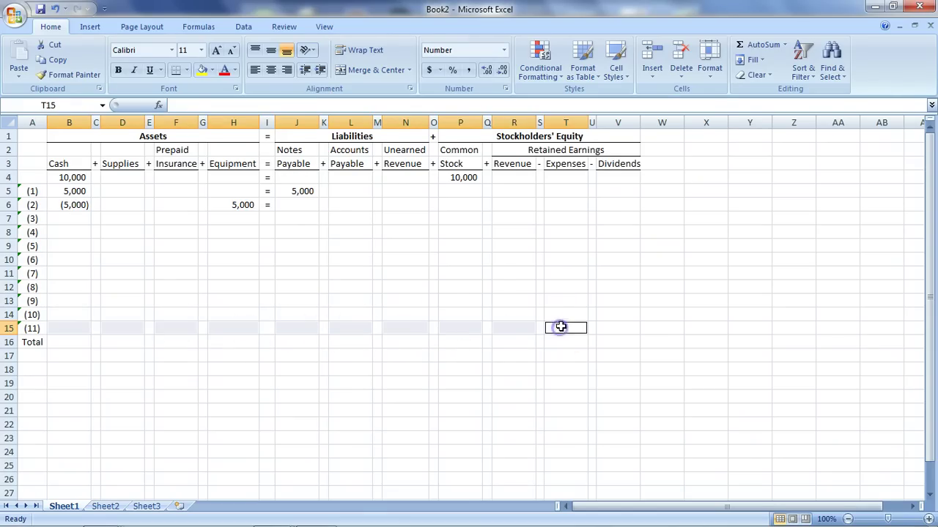
pyautogui.keyDown('ctrl'); pyautogui.click(626, 327); pyautogui.keyUp('ctrl')
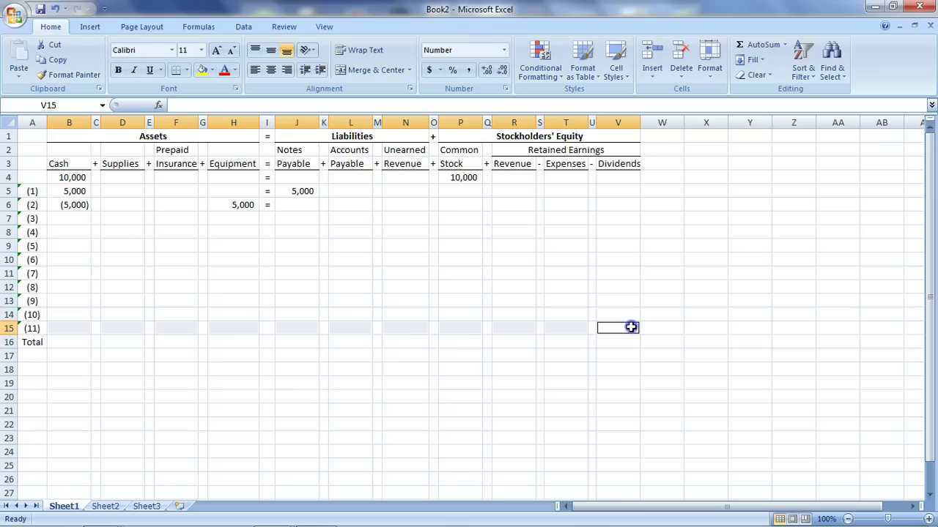
pyautogui.click(176, 69)
pyautogui.click(338, 416)
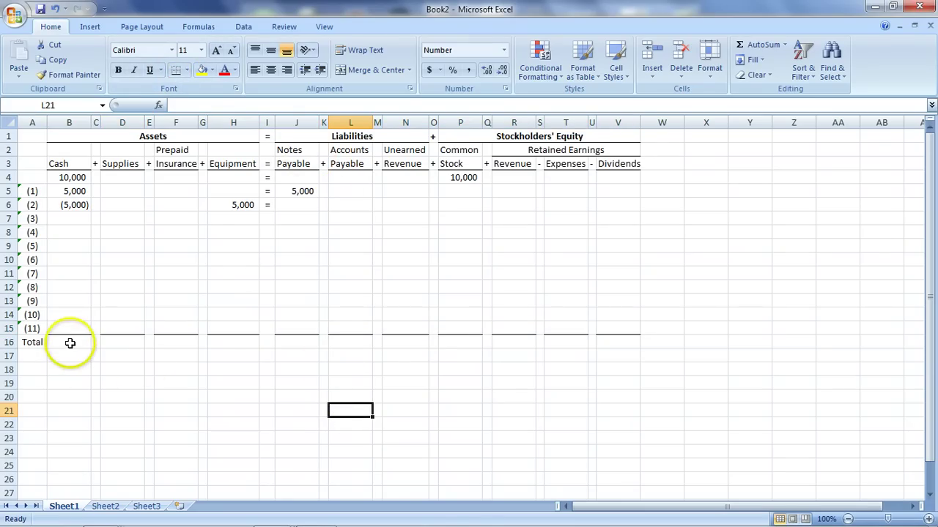
# Step: Apply a bottom double border to the Total row cells of every account from B16 to V16, leaving out the sign columns
pyautogui.click(70, 343)
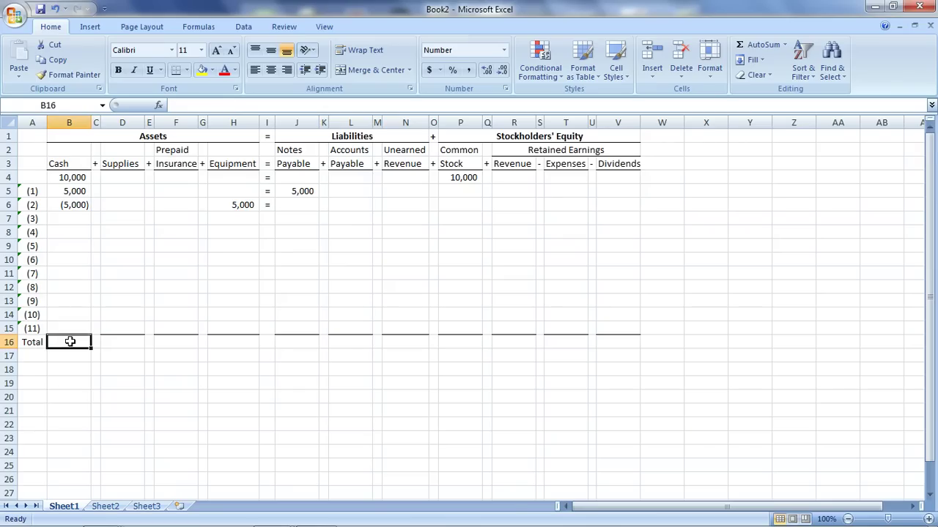
pyautogui.keyDown('ctrl'); pyautogui.click(119, 341); pyautogui.keyUp('ctrl')
pyautogui.keyDown('ctrl'); pyautogui.click(181, 342); pyautogui.keyUp('ctrl')
pyautogui.keyDown('ctrl'); pyautogui.click(228, 342); pyautogui.keyUp('ctrl')
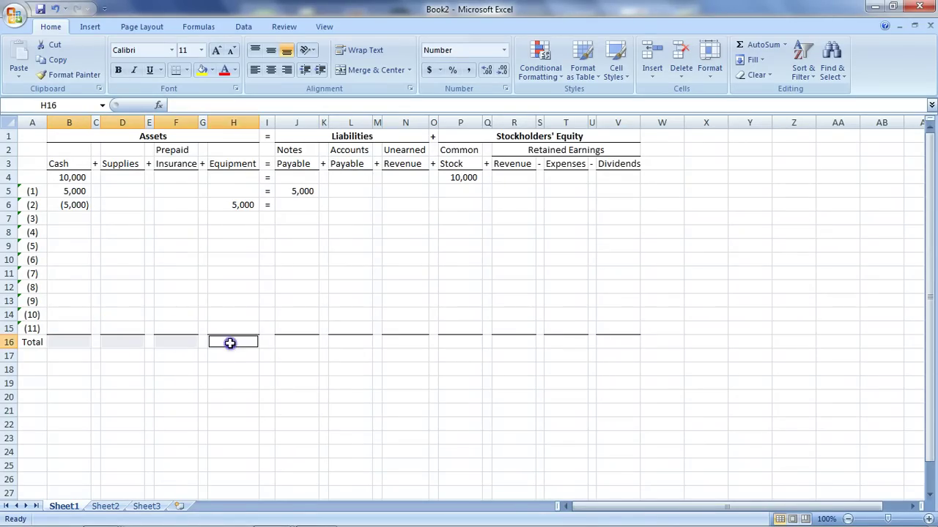
pyautogui.keyDown('ctrl'); pyautogui.click(293, 342); pyautogui.keyUp('ctrl')
pyautogui.keyDown('ctrl'); pyautogui.click(342, 344); pyautogui.keyUp('ctrl')
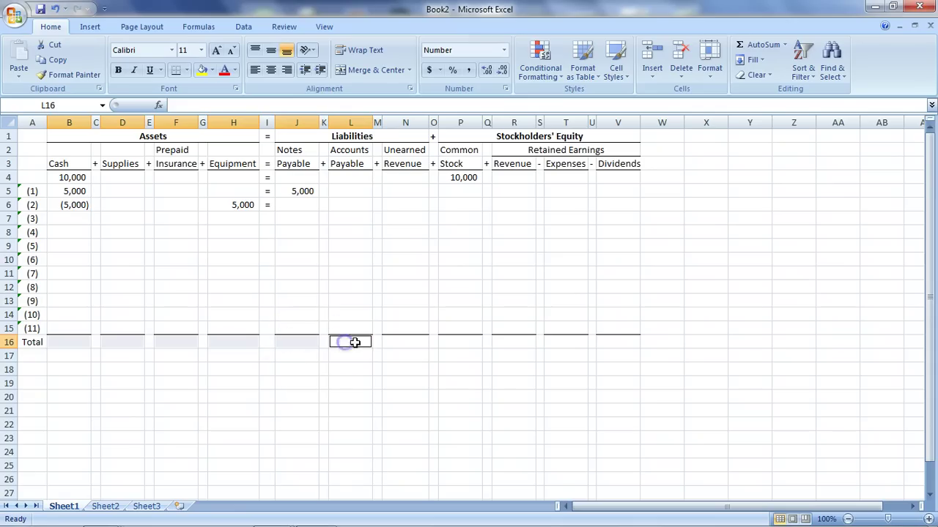
pyautogui.keyDown('ctrl'); pyautogui.click(405, 341); pyautogui.keyUp('ctrl')
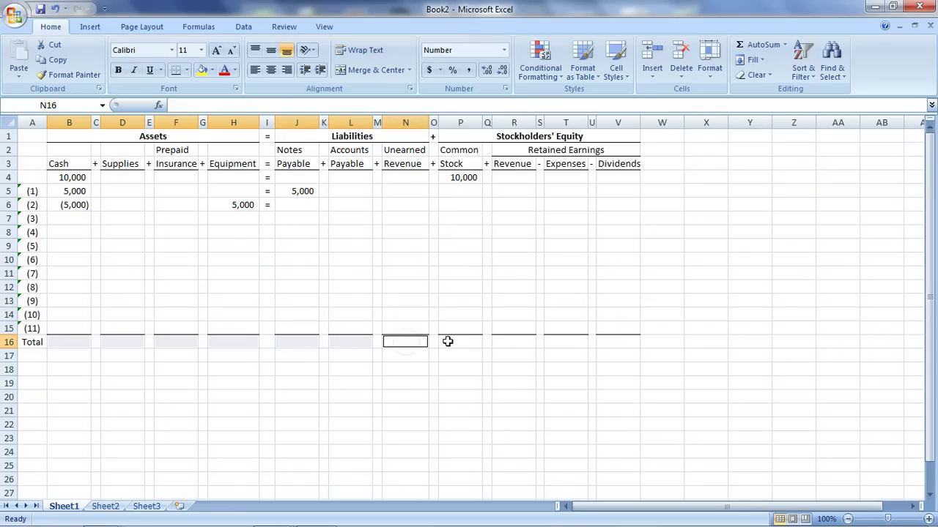
pyautogui.click(508, 342)
pyautogui.click(562, 342)
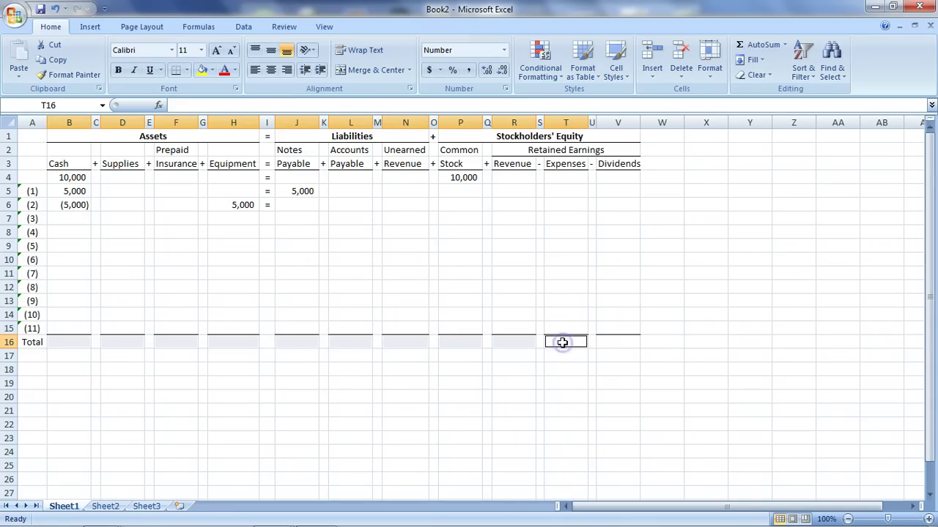
pyautogui.click(613, 341)
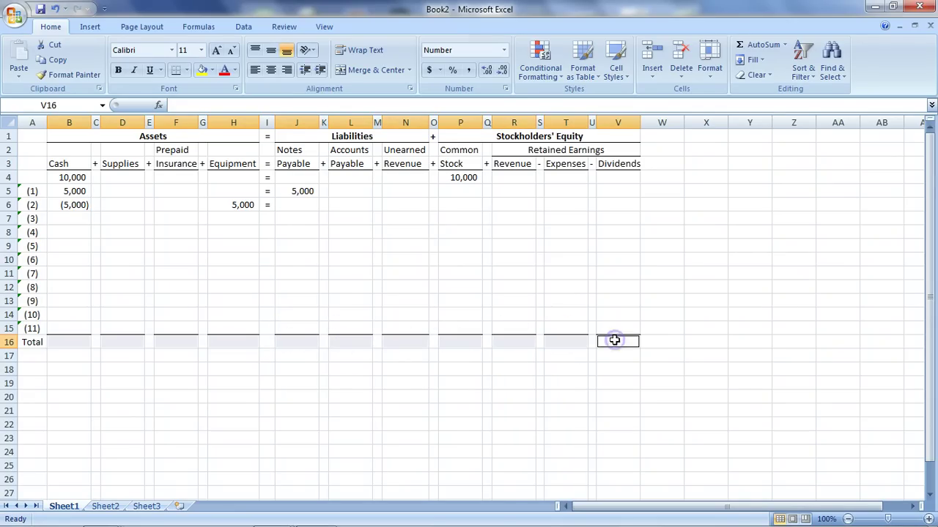
pyautogui.click(186, 69)
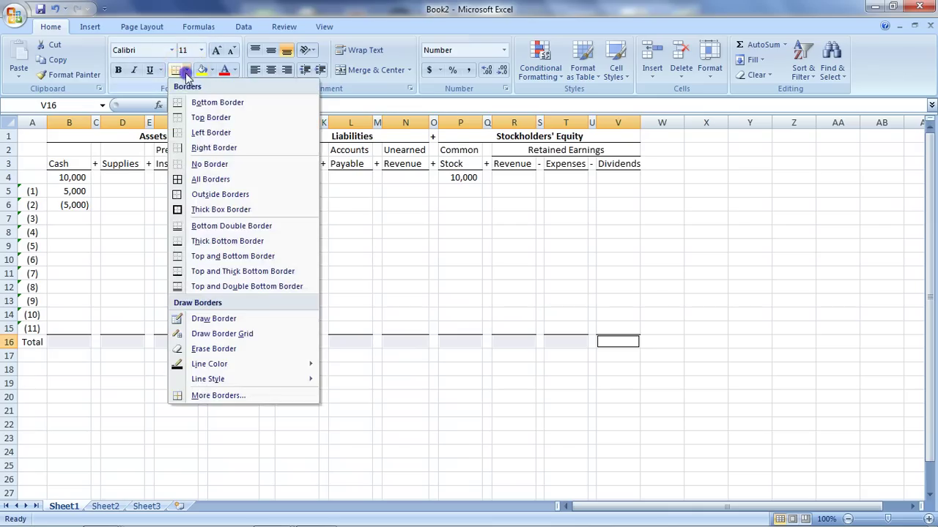
pyautogui.click(187, 225)
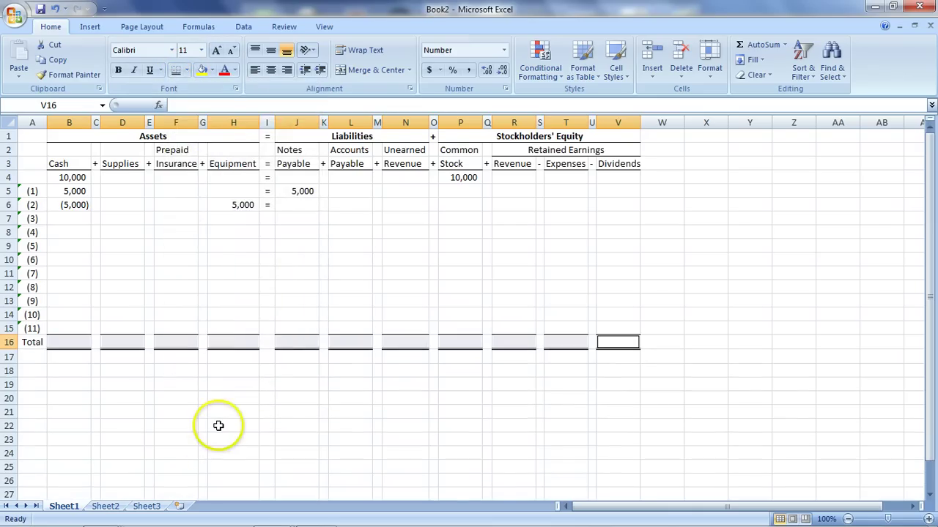
pyautogui.click(77, 342)
pyautogui.write('=')
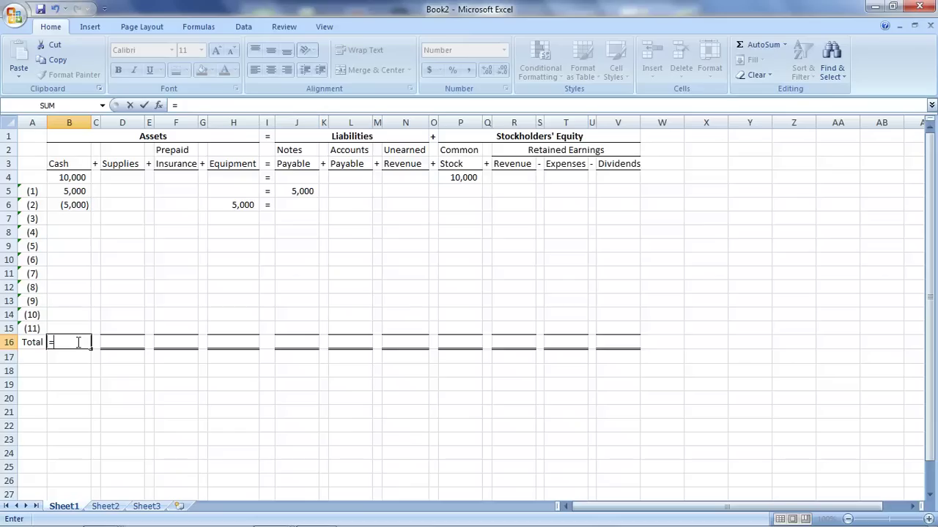
pyautogui.press('Escape')
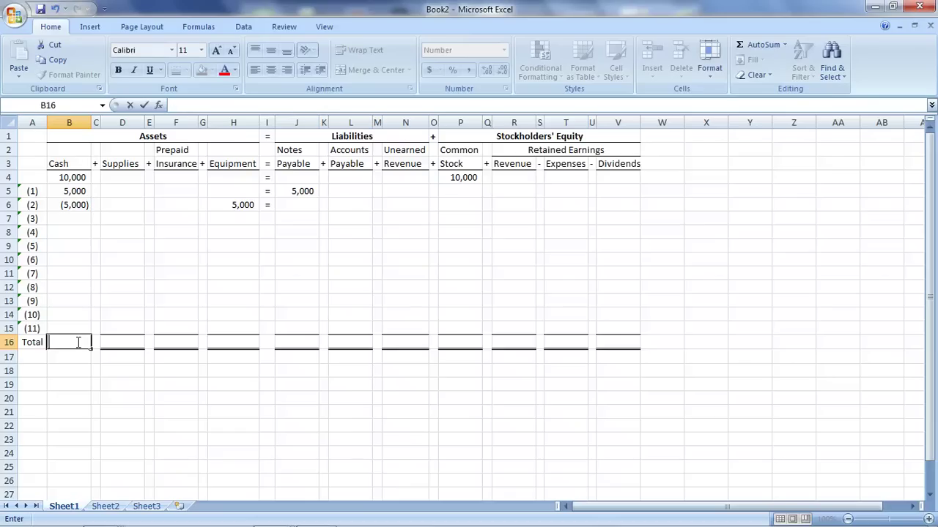
pyautogui.click(85, 176)
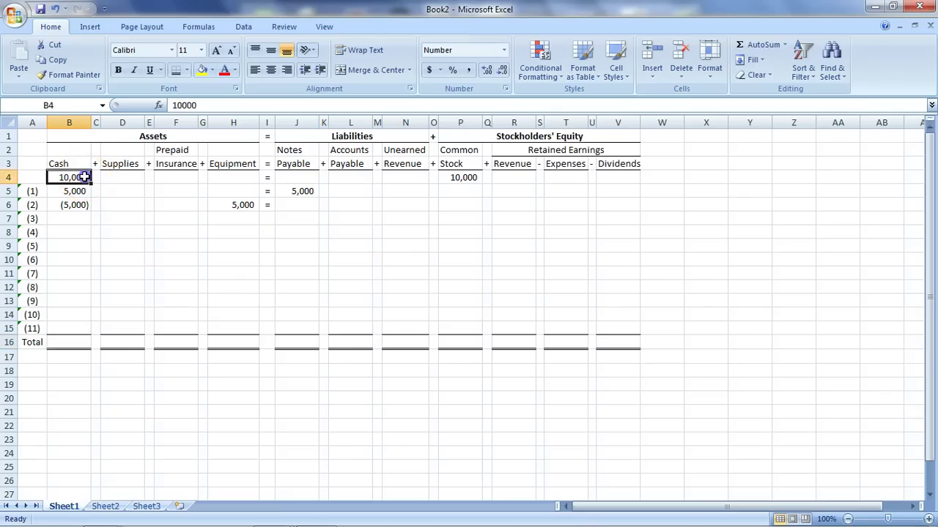
pyautogui.moveTo(85, 176); pyautogui.dragTo(76, 328)
pyautogui.press('Return')
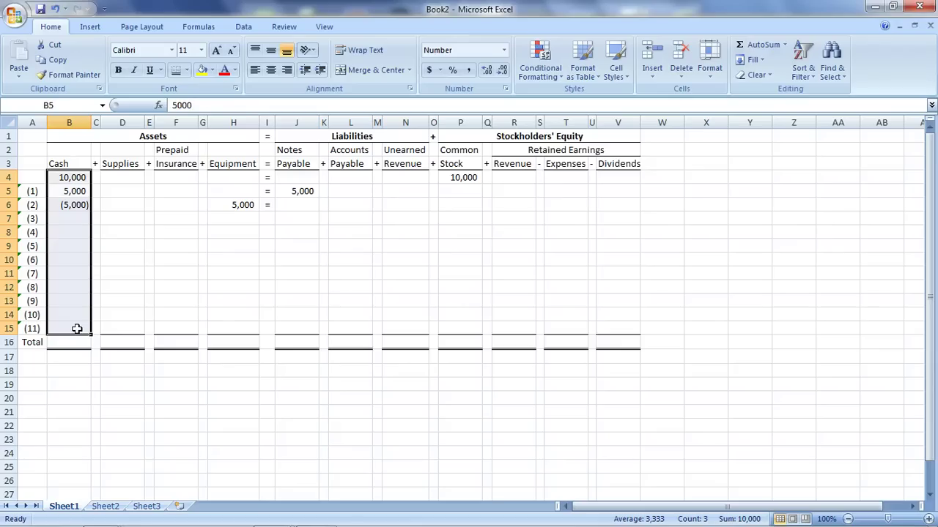
# Step: Total the Cash column in B16 with AutoSum over B4:B15 and fill the formula across the Total row to V16
pyautogui.click(76, 342)
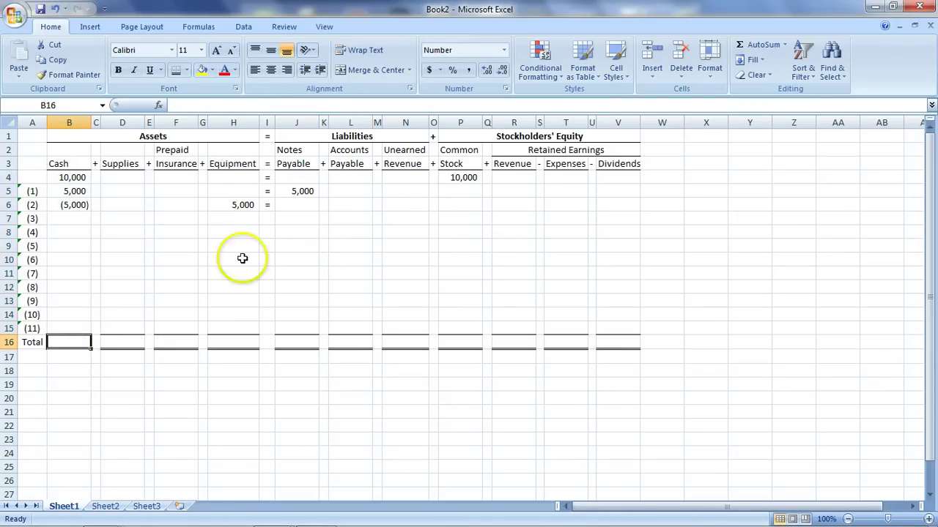
pyautogui.click(762, 46)
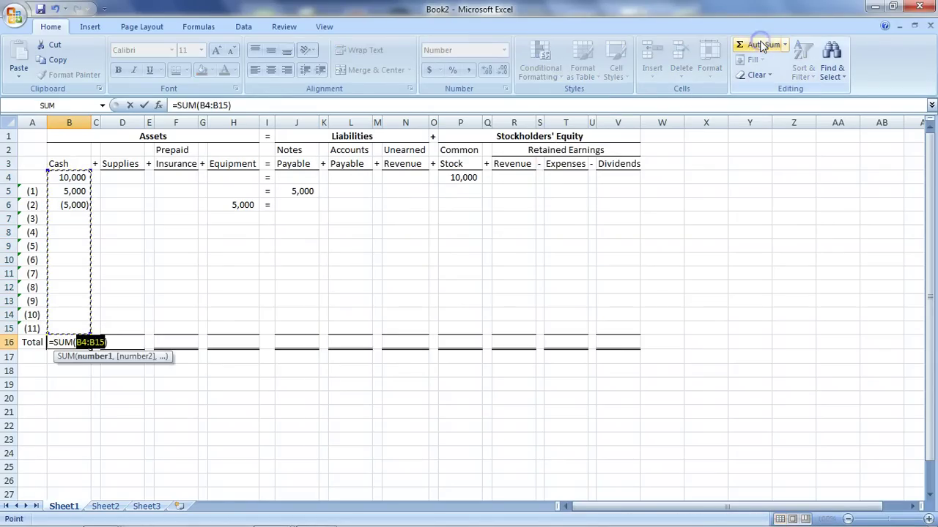
pyautogui.press('Return')
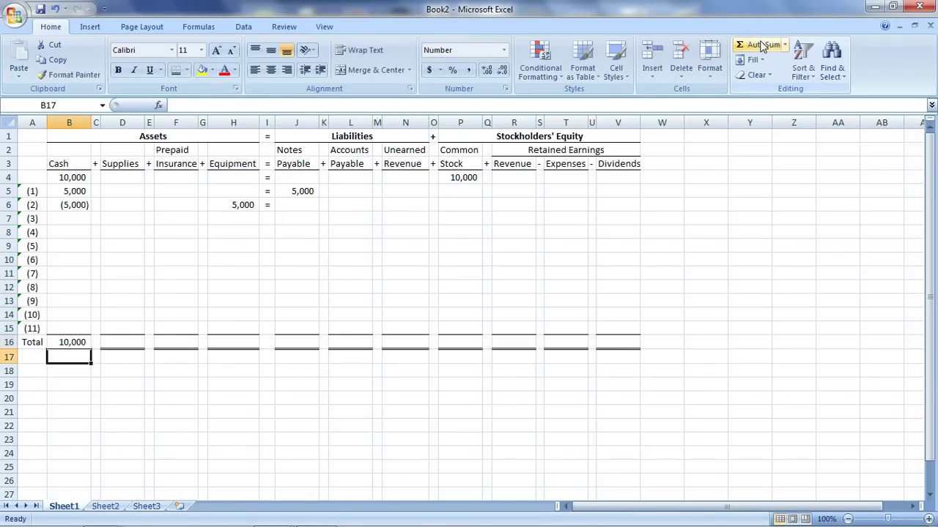
pyautogui.click(69, 341)
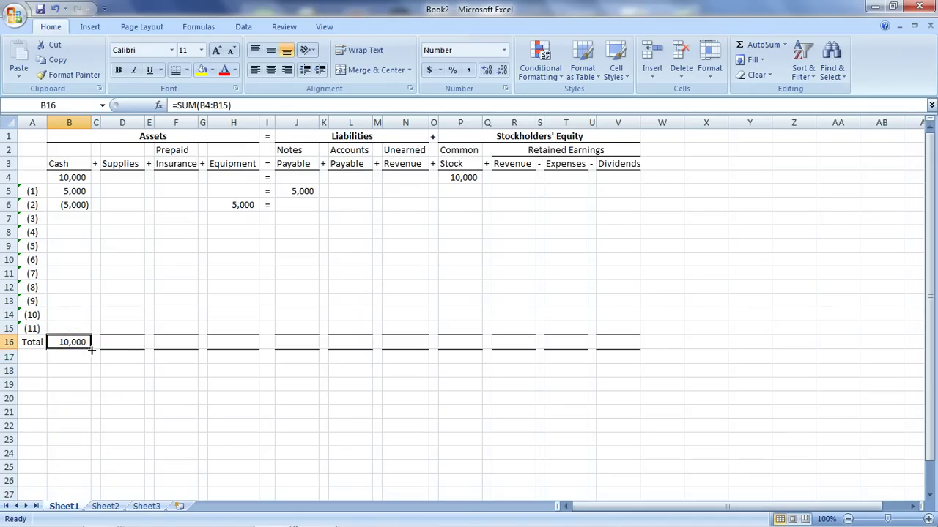
pyautogui.moveTo(91, 349); pyautogui.dragTo(626, 342)
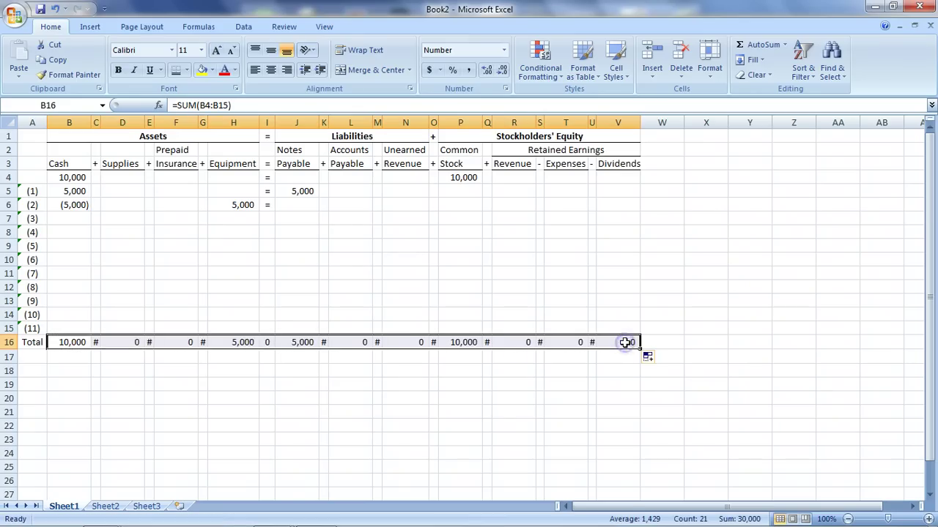
# Step: Clear the copied sum formulas from the Assets sign cells C16, E16 and G16 and from the equals-sign cell I16
pyautogui.click(96, 342)
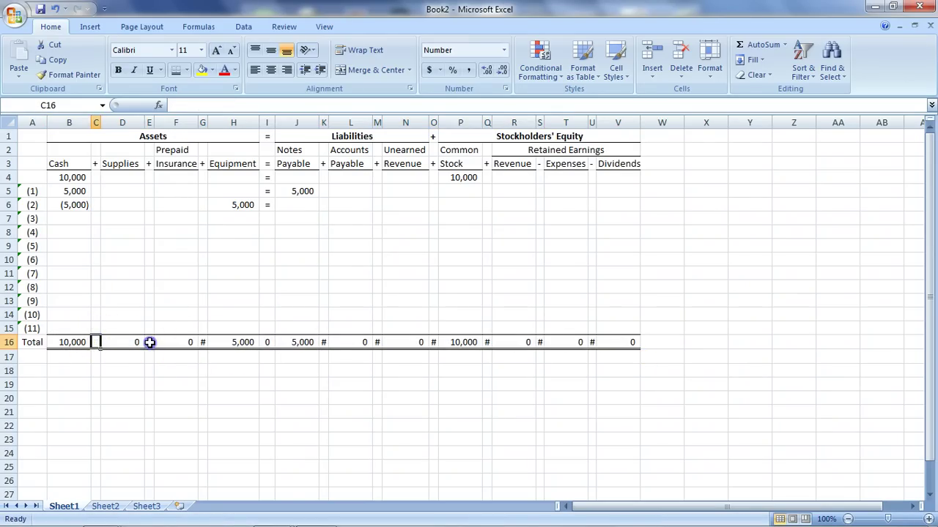
pyautogui.click(148, 342)
pyautogui.press('Delete')
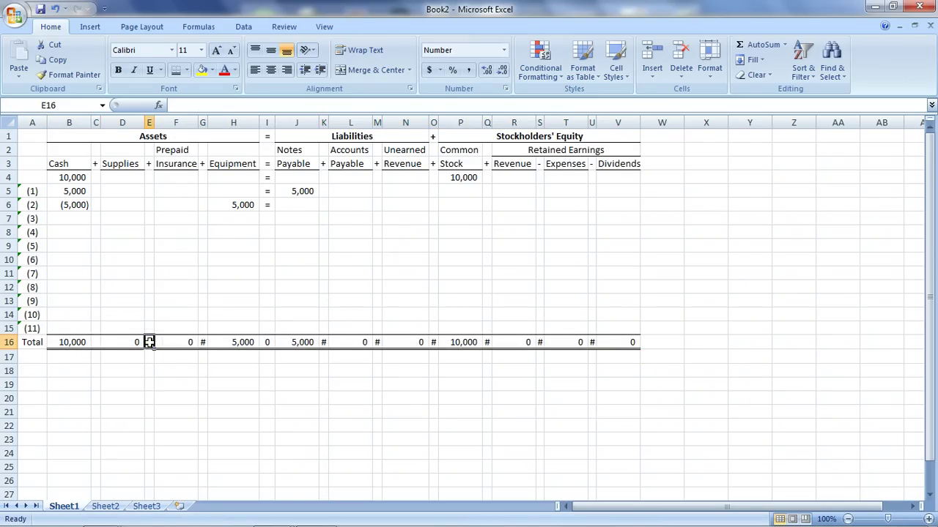
pyautogui.click(203, 341)
pyautogui.press('Delete')
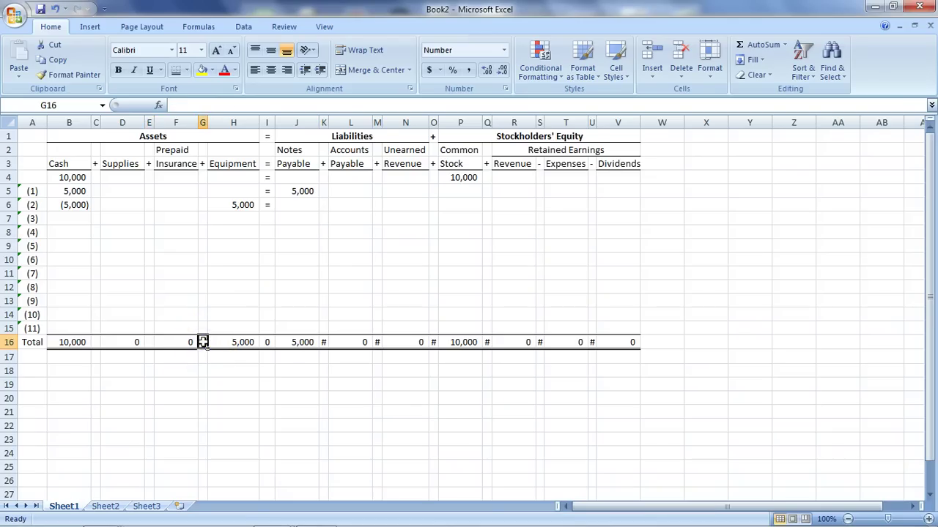
pyautogui.click(266, 342)
pyautogui.press('Delete')
# Step: Clear the copied sum formulas from the liabilities and equity sign cells K16, M16, O16, Q16, S16 and U16
pyautogui.click(324, 342)
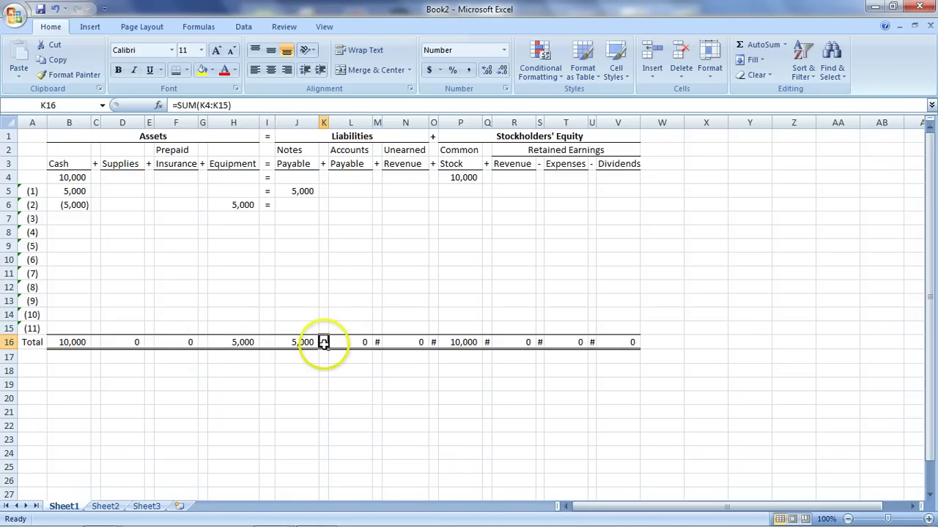
pyautogui.press('Delete')
pyautogui.click(377, 342)
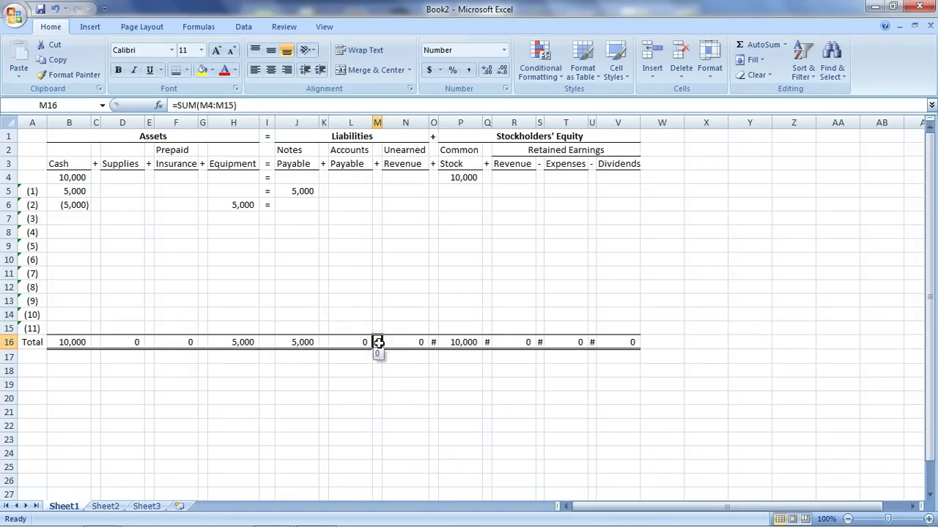
pyautogui.press('Delete')
pyautogui.click(433, 342)
pyautogui.press('Delete')
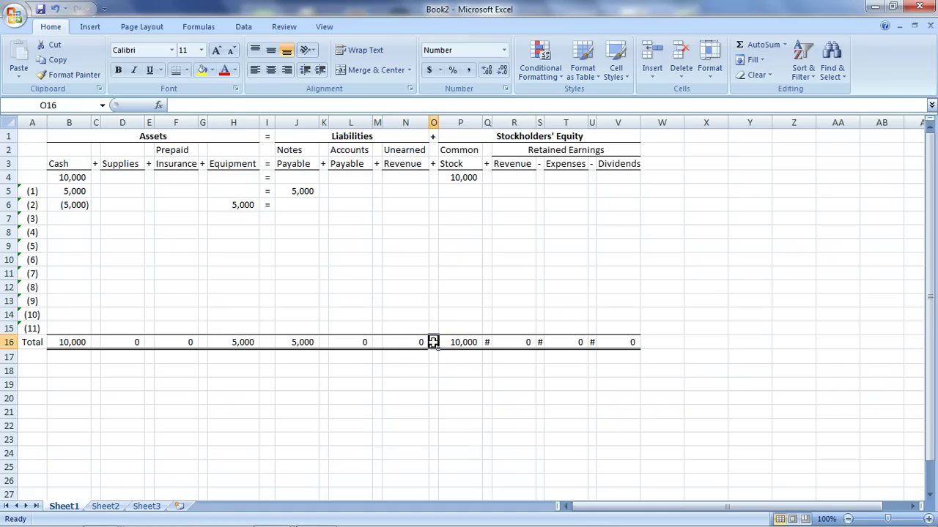
pyautogui.click(487, 342)
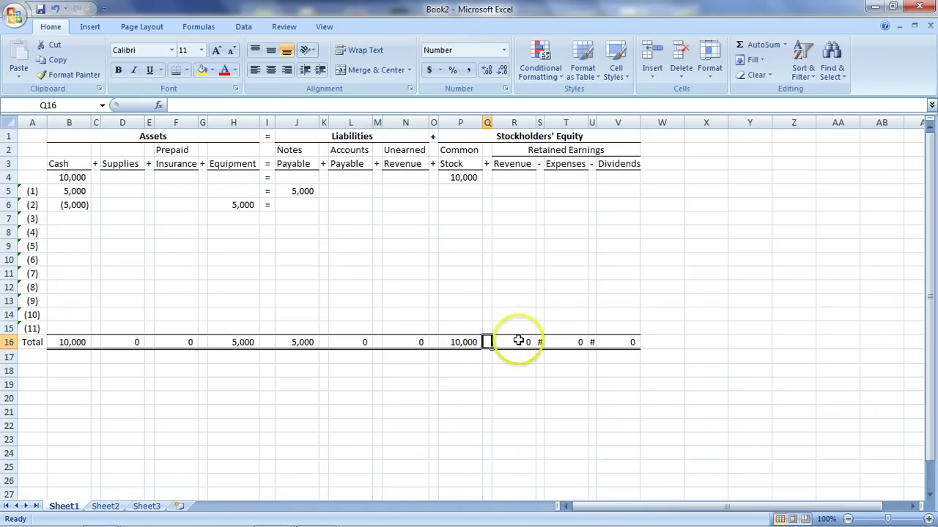
pyautogui.click(540, 342)
pyautogui.press('Delete')
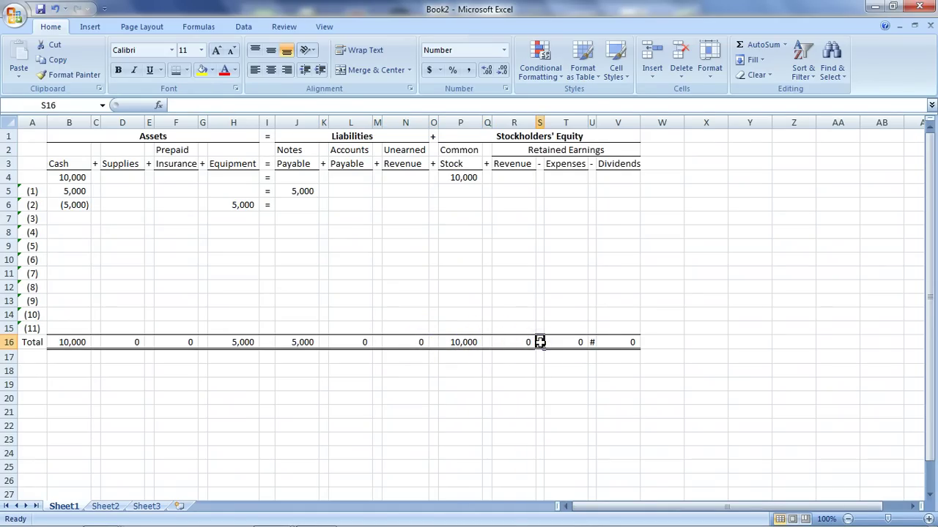
pyautogui.click(593, 343)
pyautogui.press('Delete')
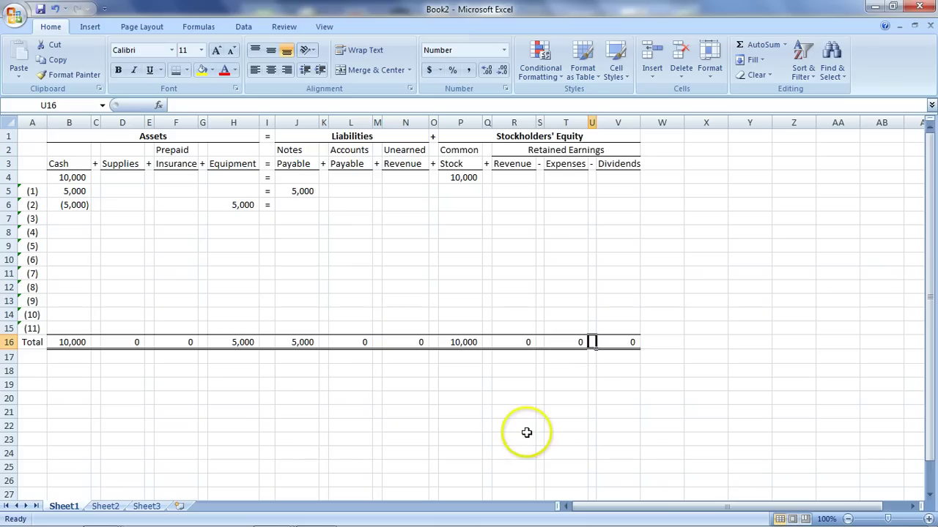
# Step: Move the Cash, Equipment, Notes Payable and Common Stock amounts down one row to align them with transactions (1) to (3)
pyautogui.moveTo(522, 439); pyautogui.dragTo(523, 429)
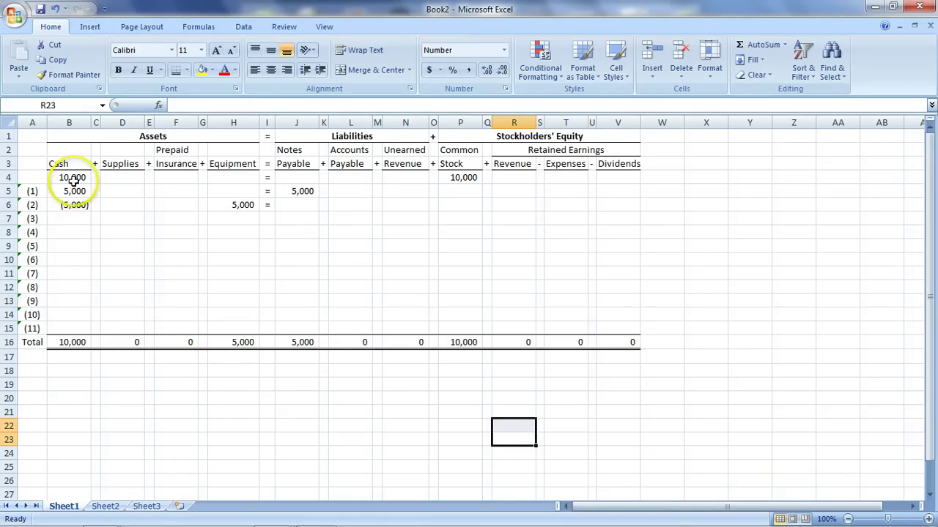
pyautogui.moveTo(73, 178); pyautogui.dragTo(68, 218)
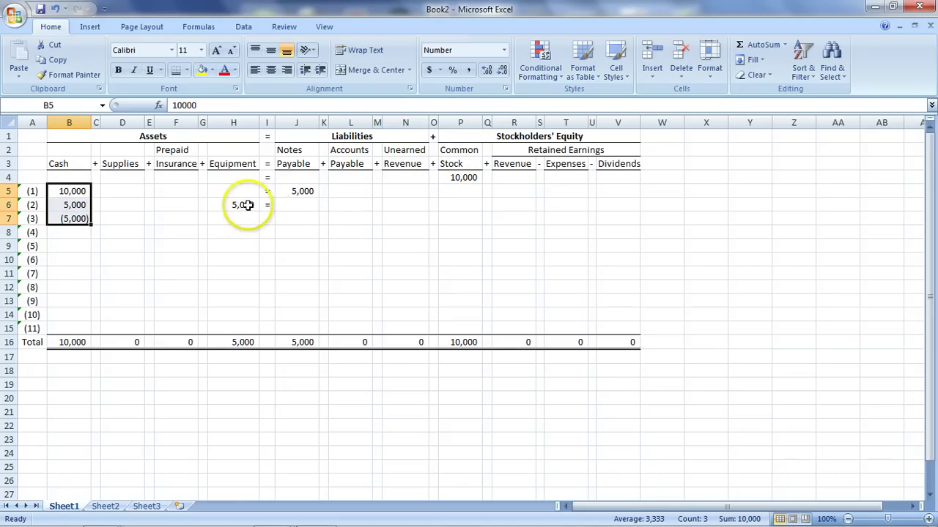
pyautogui.click(246, 205)
pyautogui.moveTo(247, 205); pyautogui.dragTo(247, 217)
pyautogui.click(298, 191)
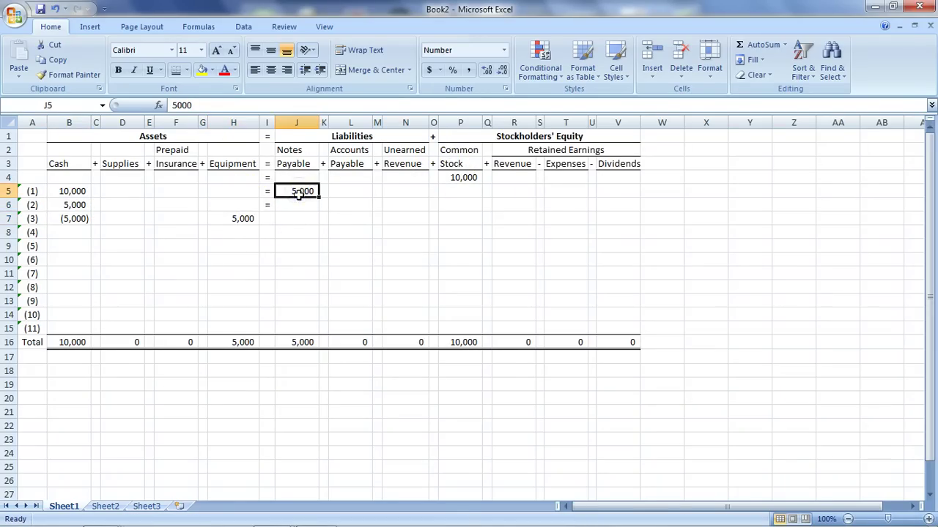
pyautogui.moveTo(301, 202); pyautogui.dragTo(300, 207)
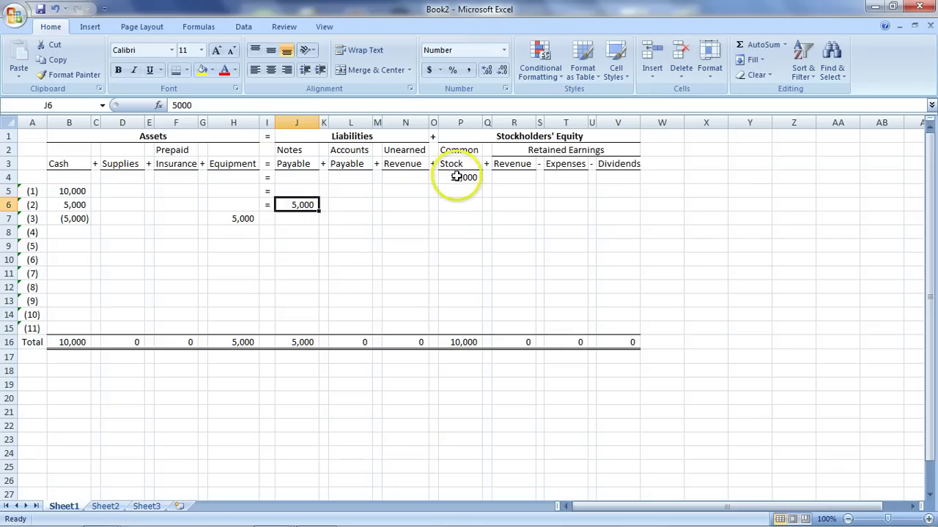
pyautogui.click(455, 177)
pyautogui.moveTo(458, 187); pyautogui.dragTo(457, 193)
# Step: Delete the unnumbered row 4 directly beneath the account headings
pyautogui.click(11, 177)
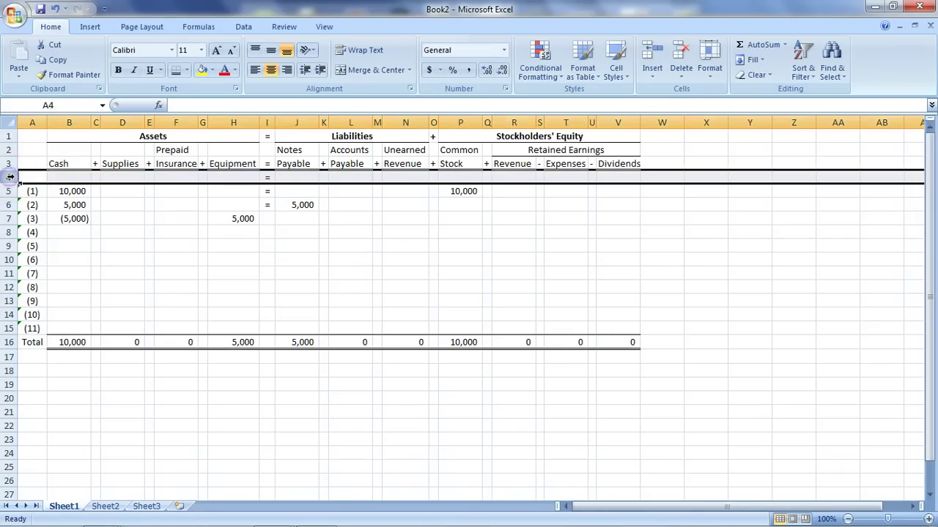
pyautogui.rightClick(11, 177)
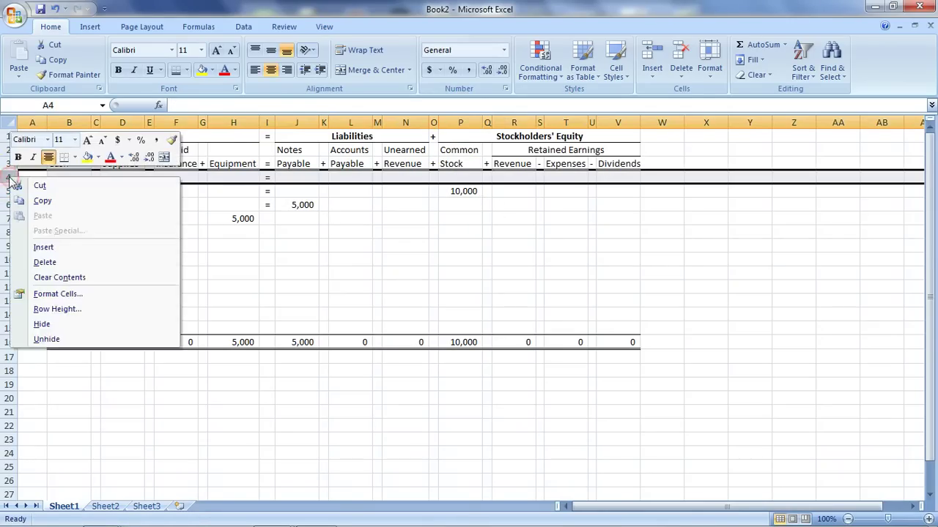
pyautogui.click(41, 260)
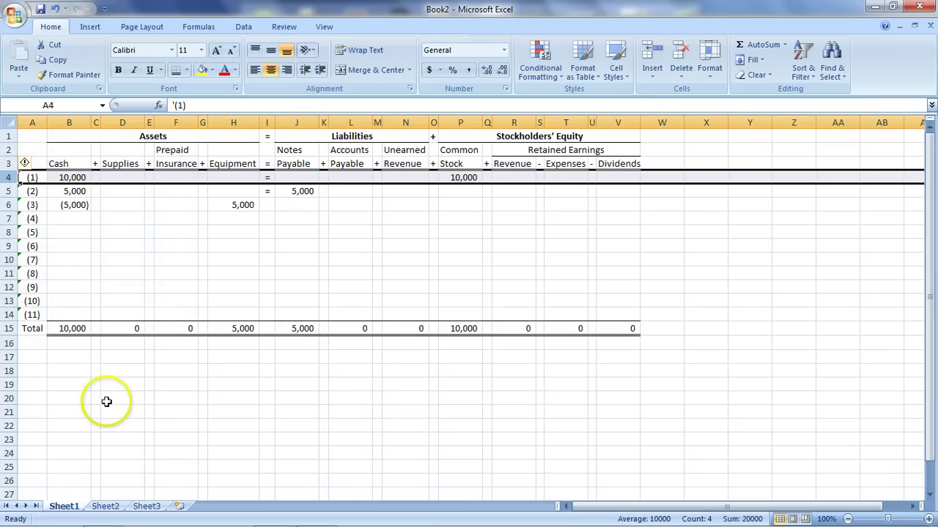
pyautogui.click(106, 402)
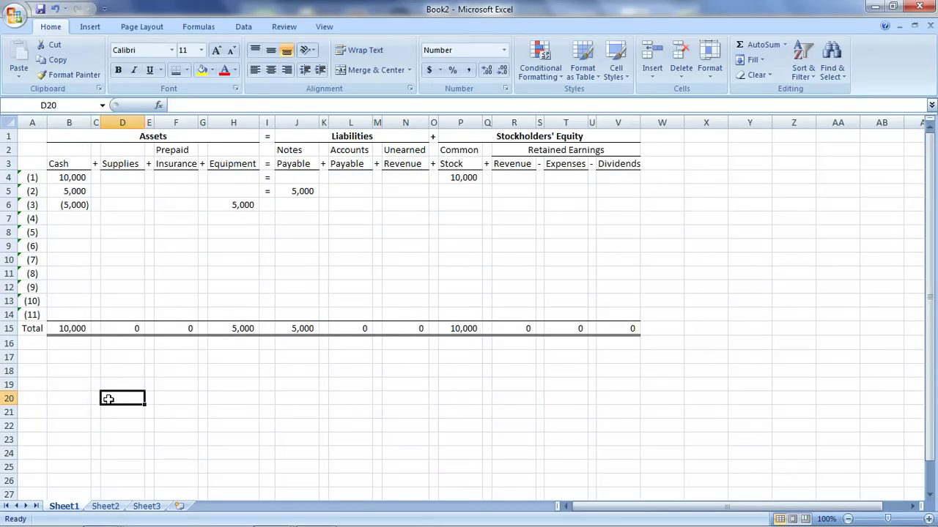
# Step: Enter the formula =B15+D15+F15+H15 in D17 to add up the totals of all asset accounts
pyautogui.click(136, 360)
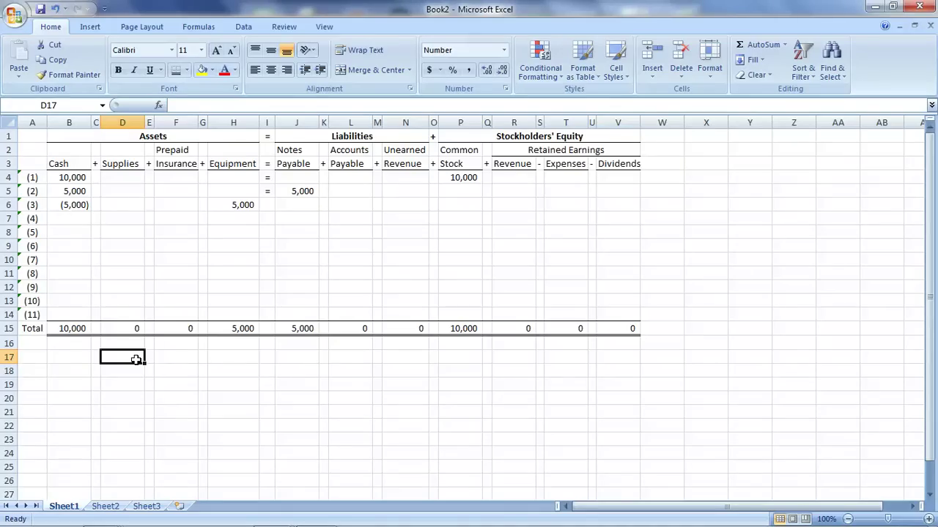
pyautogui.write('=')
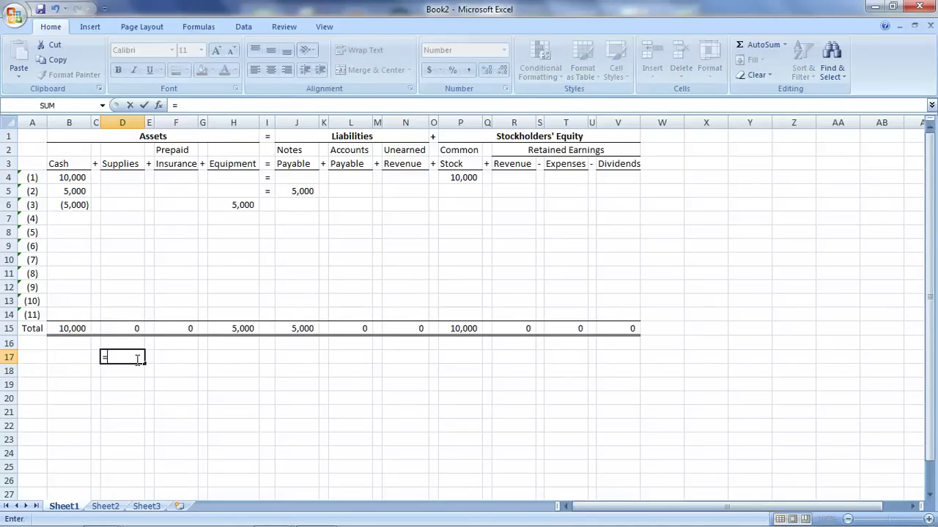
pyautogui.click(72, 328)
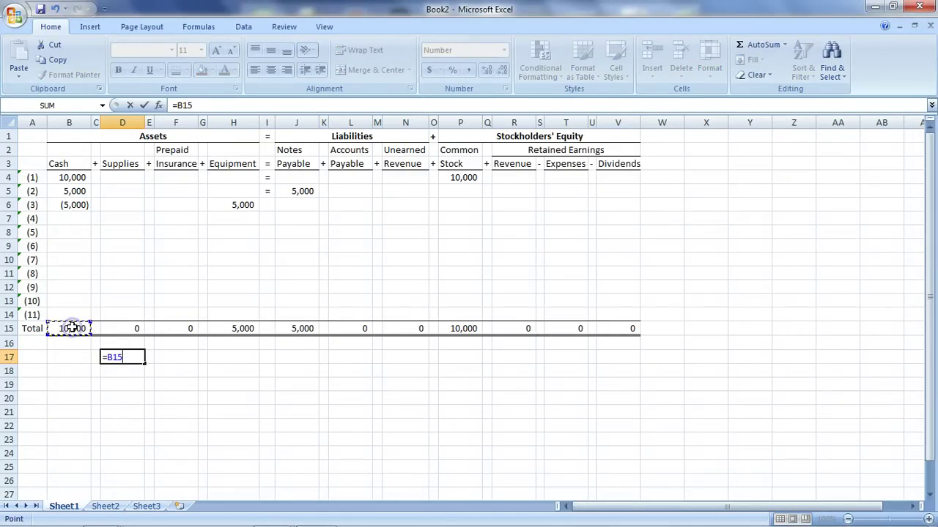
pyautogui.write('+')
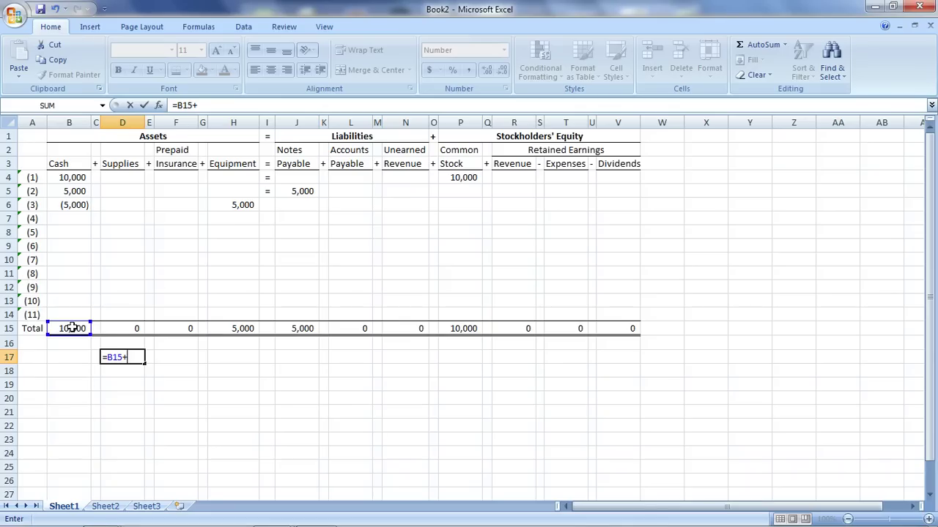
pyautogui.click(129, 328)
pyautogui.write('+')
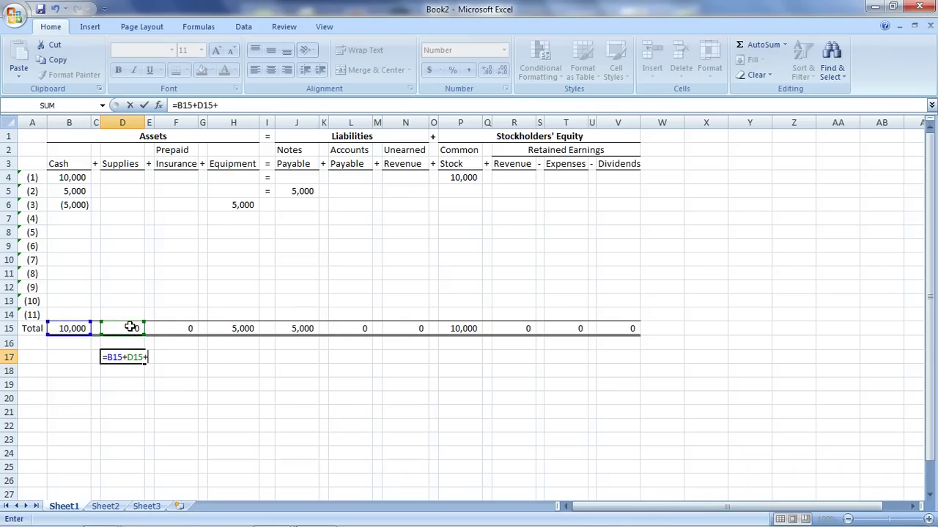
pyautogui.click(171, 328)
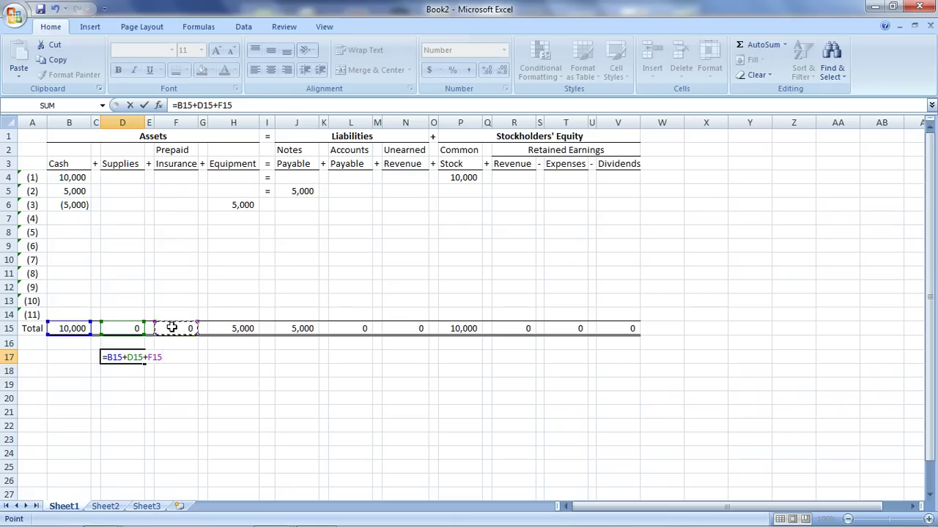
pyautogui.write('+')
pyautogui.click(226, 329)
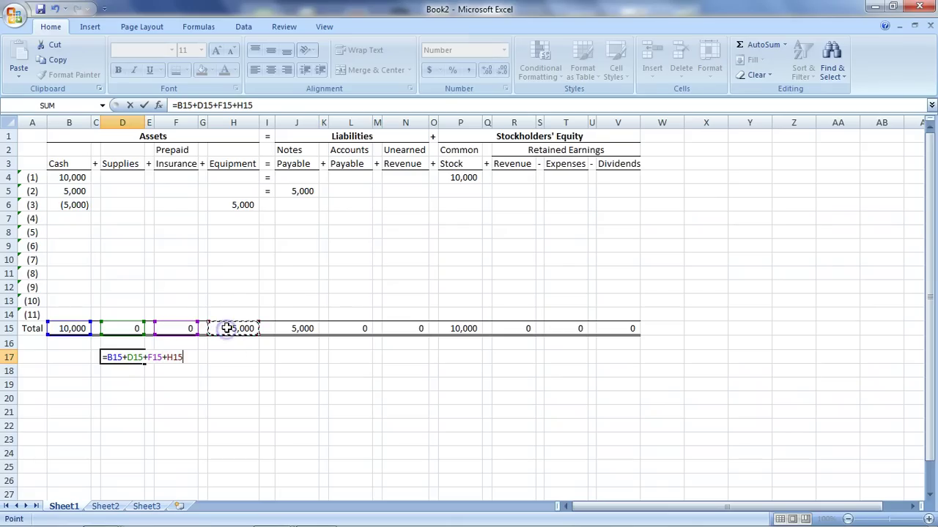
pyautogui.press('Return')
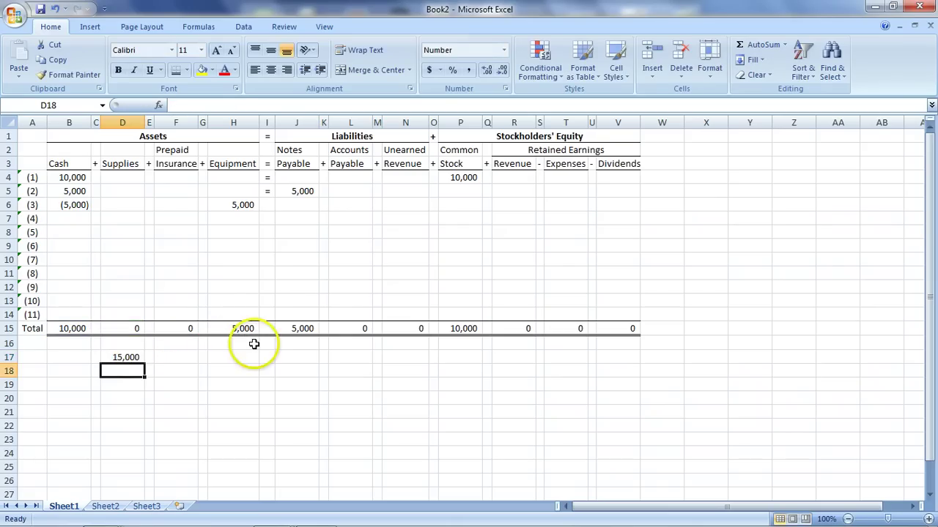
# Step: Enter the formula =J15+L15+N15+P15+R15+T15+V15 in N17 to add up the liability and equity totals
pyautogui.click(407, 358)
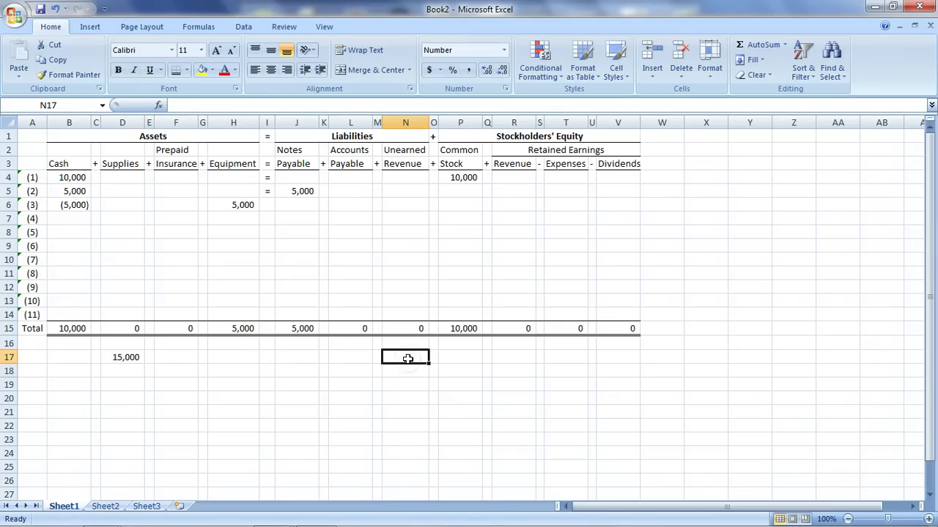
pyautogui.write('=')
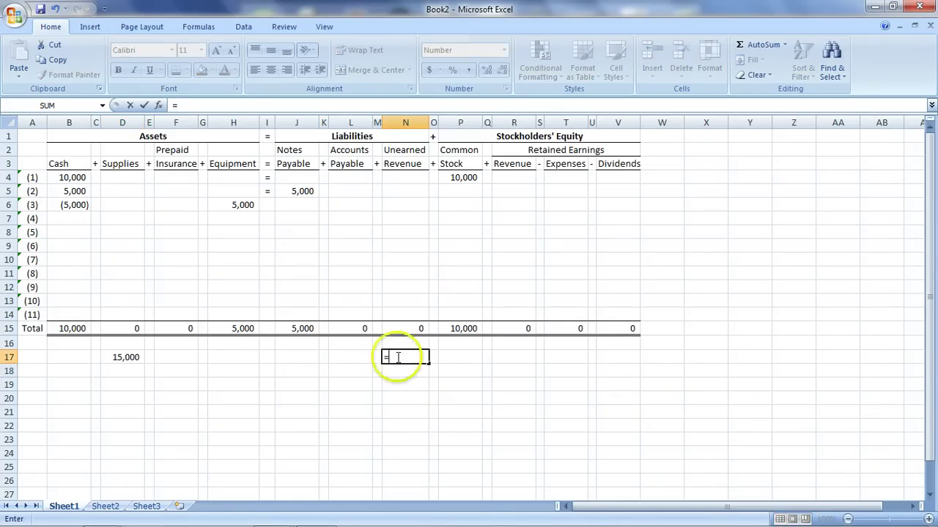
pyautogui.click(296, 330)
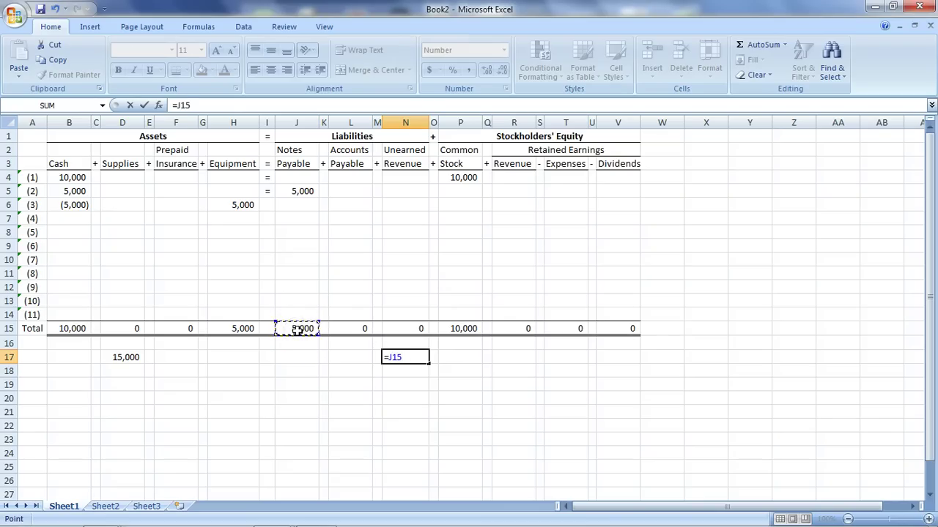
pyautogui.write('+')
pyautogui.click(341, 327)
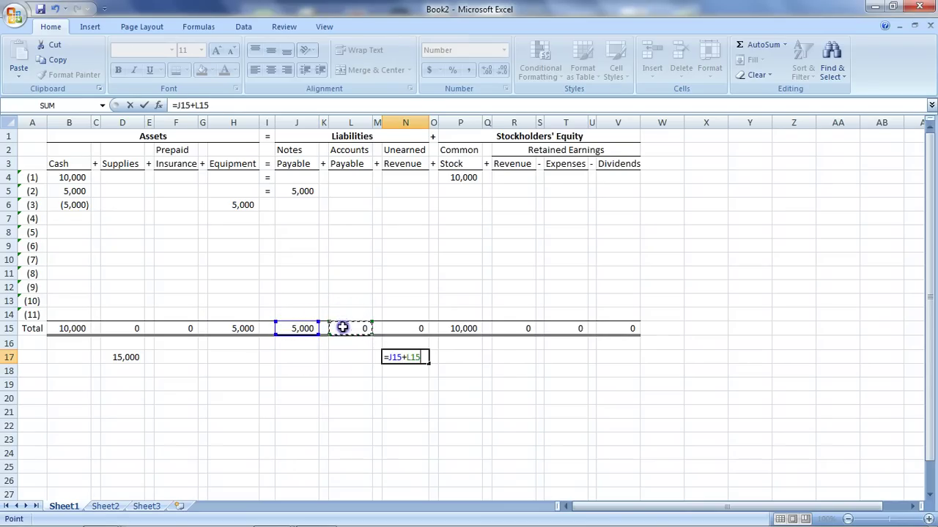
pyautogui.click(402, 330)
pyautogui.write('+')
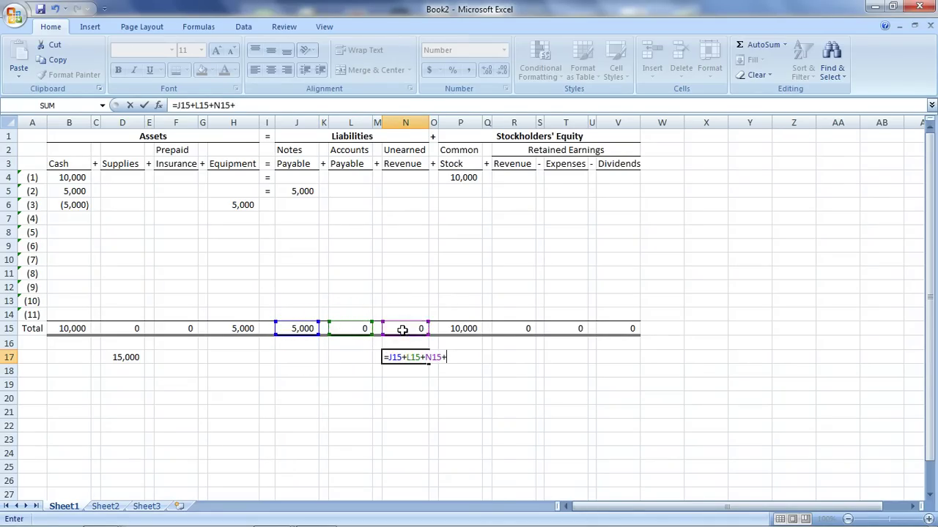
pyautogui.click(444, 324)
pyautogui.write('+')
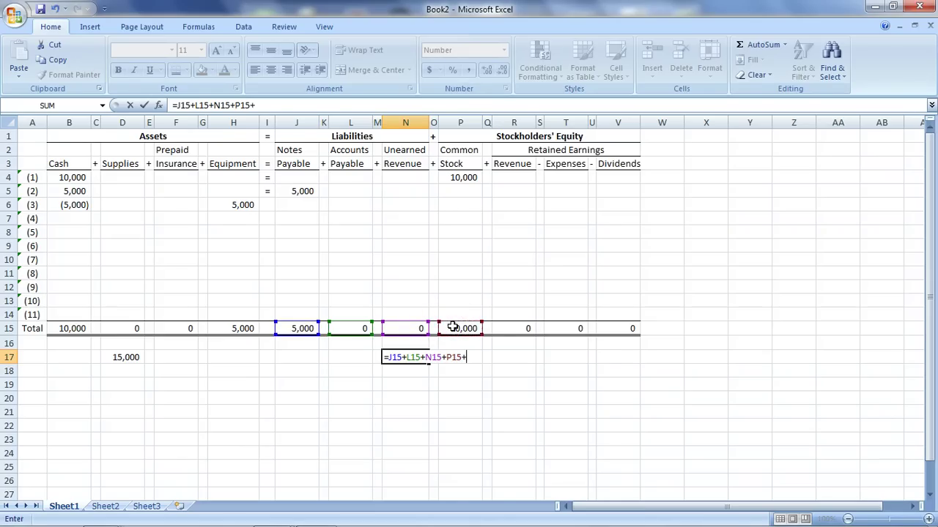
pyautogui.click(508, 328)
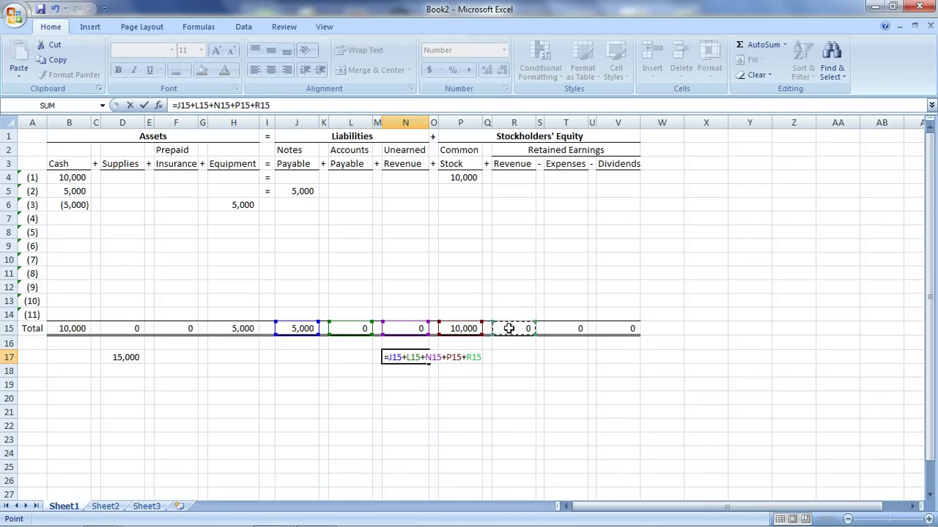
pyautogui.write('+')
pyautogui.click(577, 328)
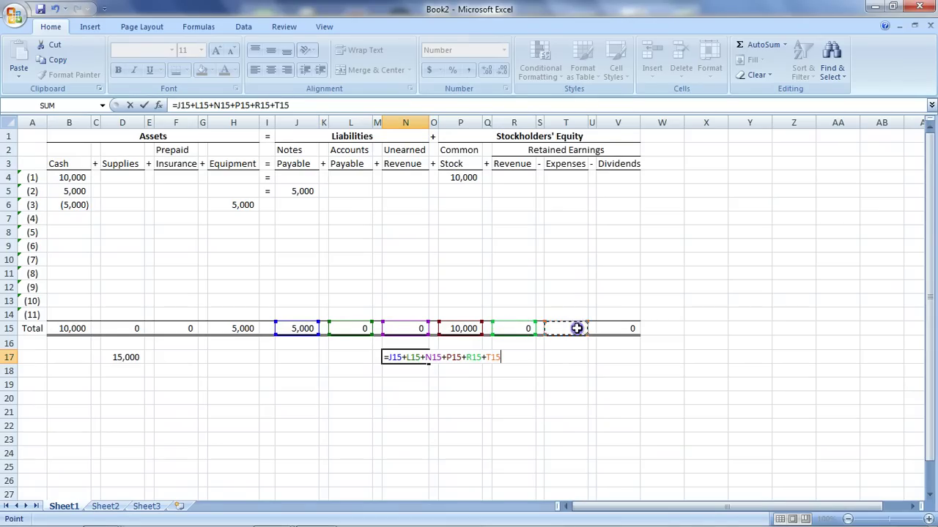
pyautogui.click(622, 328)
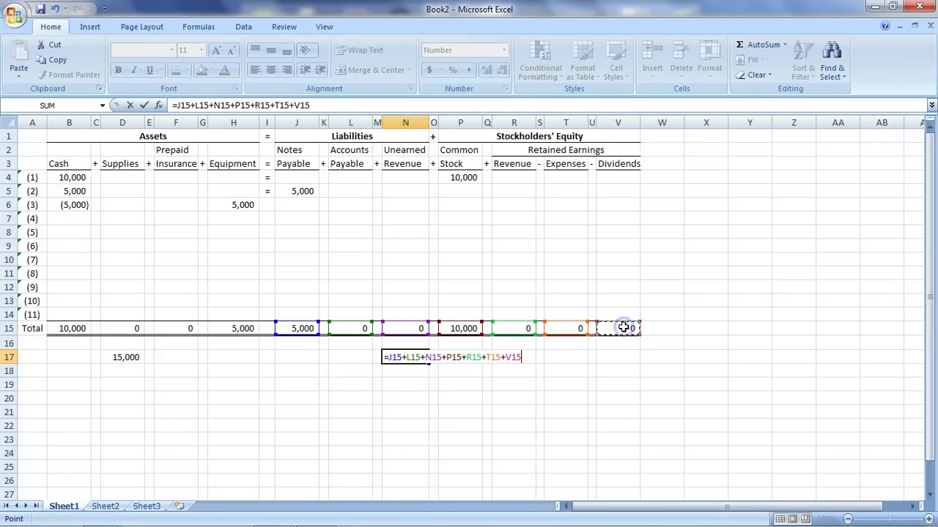
pyautogui.press('Return')
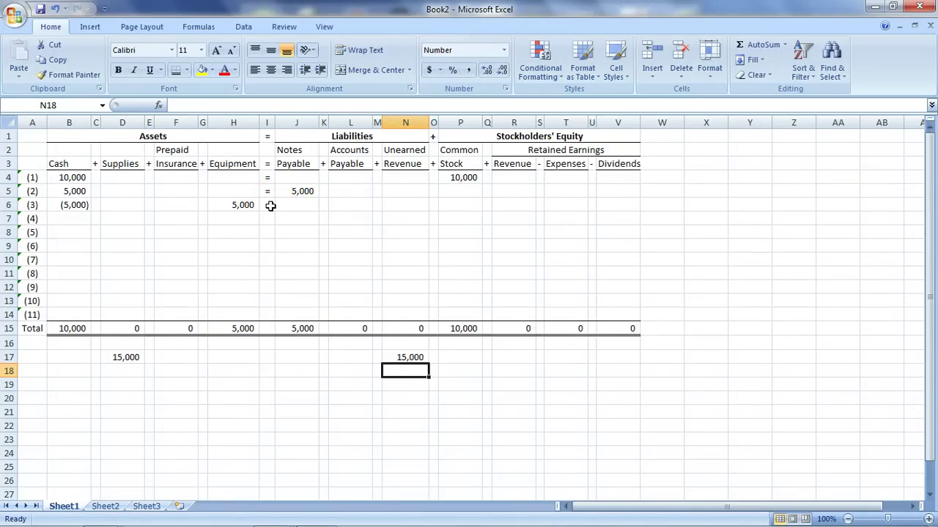
# Step: Make the check totals in D17 and N17 bold
pyautogui.click(113, 359)
pyautogui.click(118, 69)
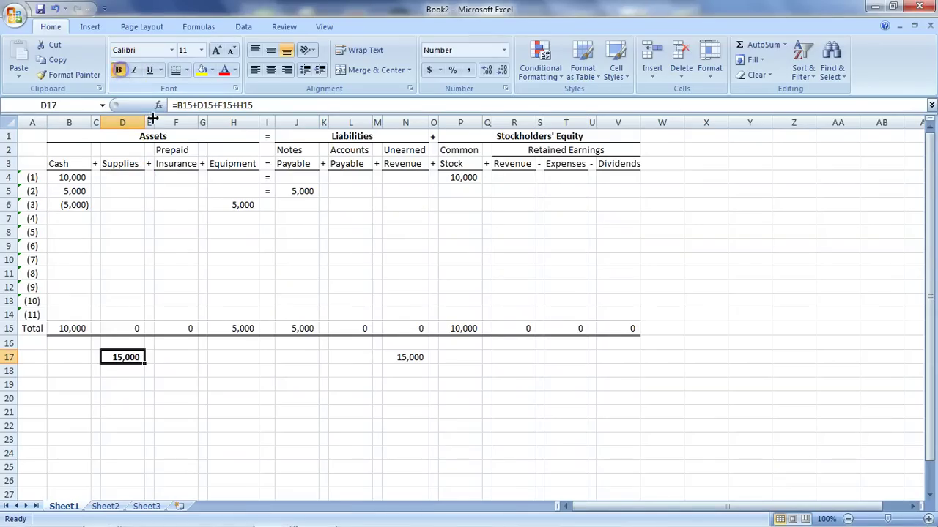
pyautogui.click(415, 356)
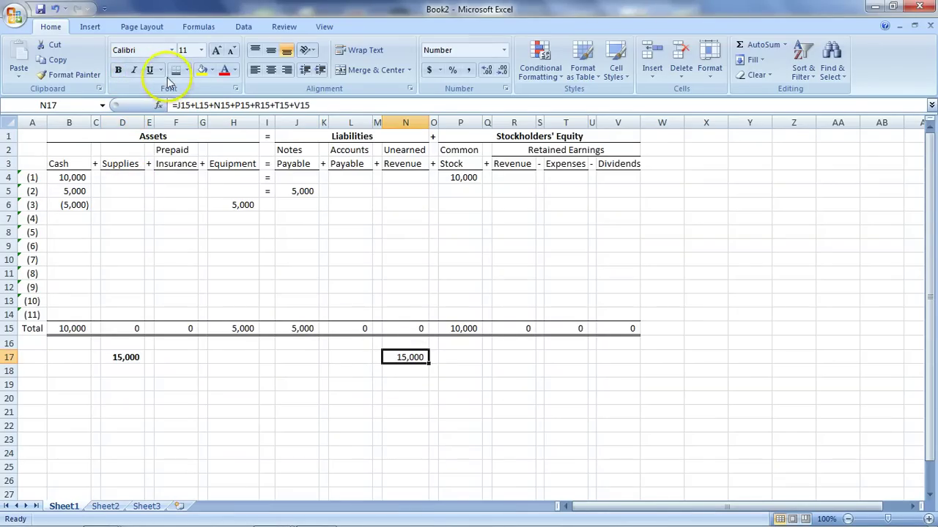
pyautogui.click(119, 71)
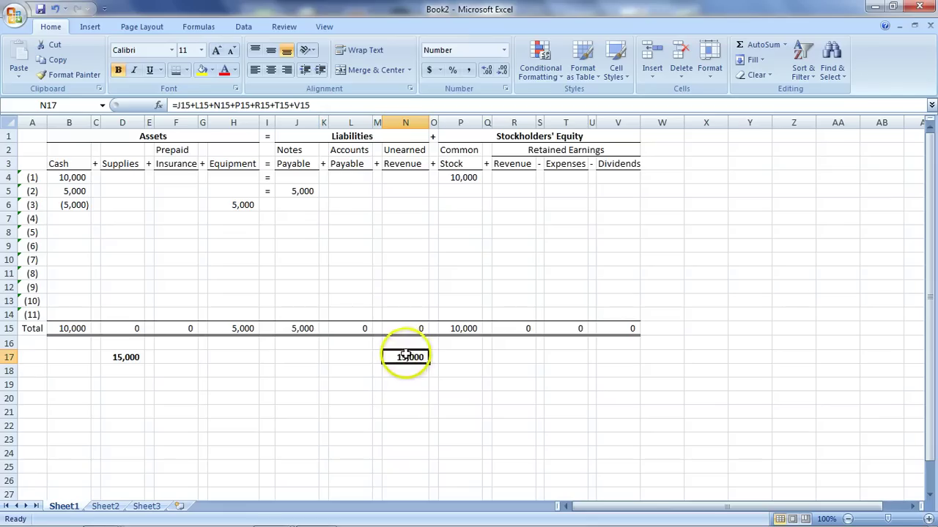
# Step: Enter an equals sign as text in I6 for transaction (3)
pyautogui.click(271, 205)
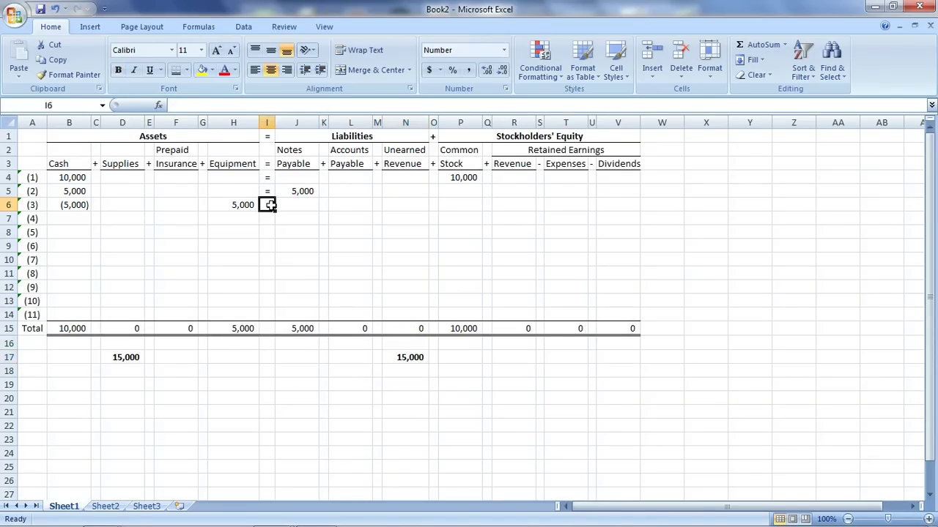
pyautogui.write("'=")
pyautogui.press('Return')
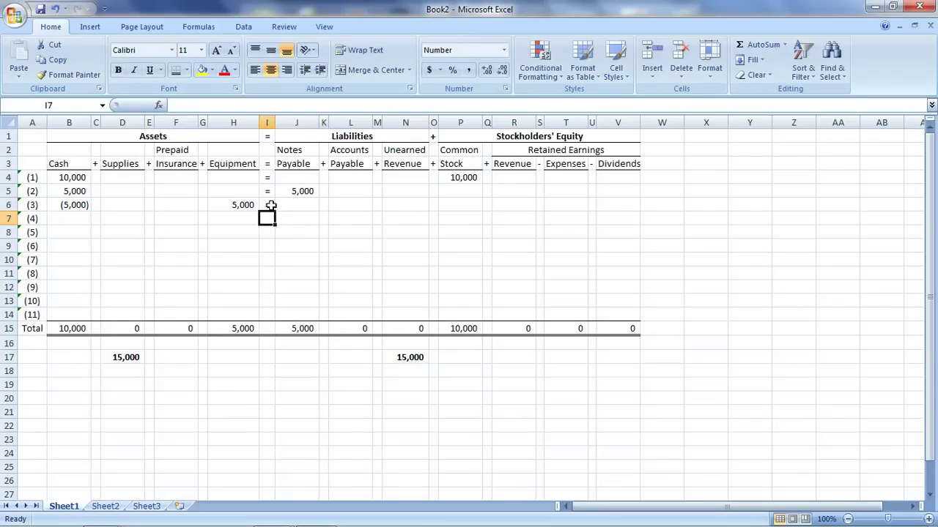
# Step: Enter 1200 in the Cash cell B7 for transaction (4) and an equals sign as text in I7
pyautogui.click(81, 220)
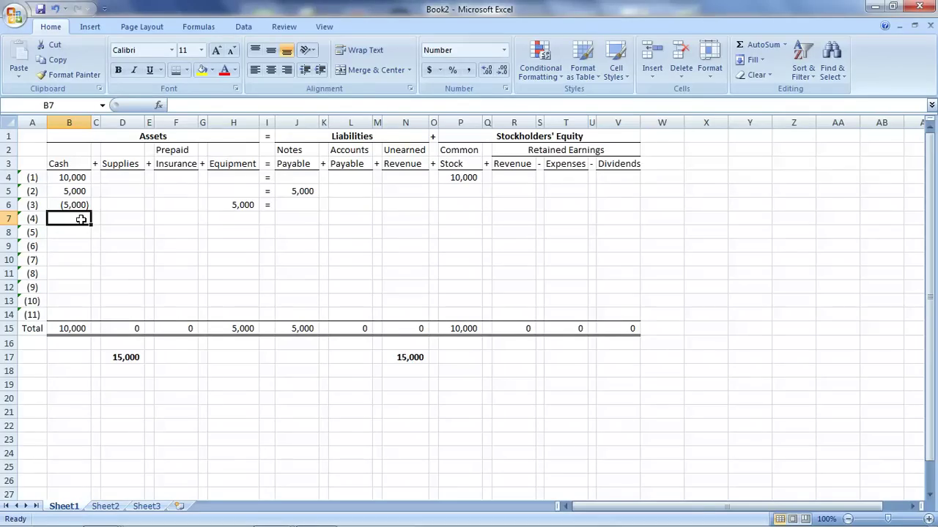
pyautogui.write('12')
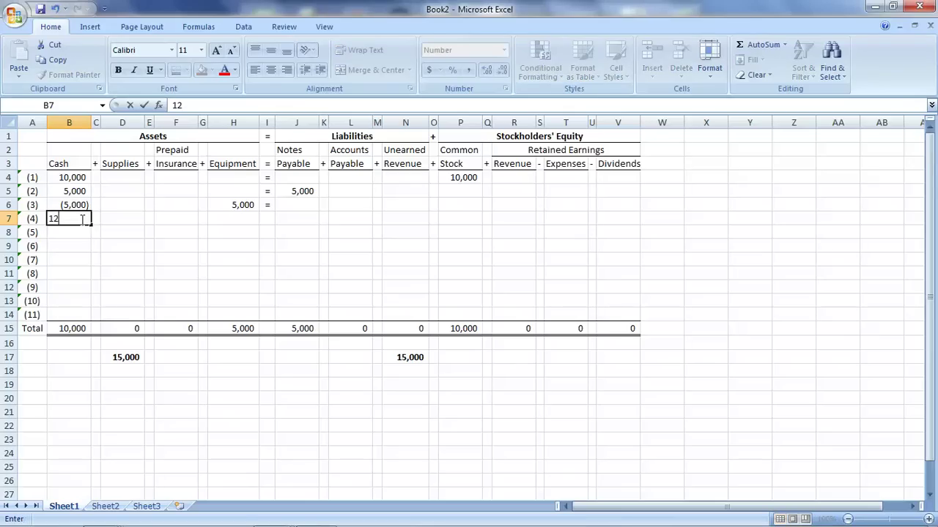
pyautogui.press('Right')
pyautogui.press('Right')
pyautogui.press('Right')
pyautogui.press('Right')
pyautogui.press('Right')
pyautogui.press('Right')
pyautogui.press('Right')
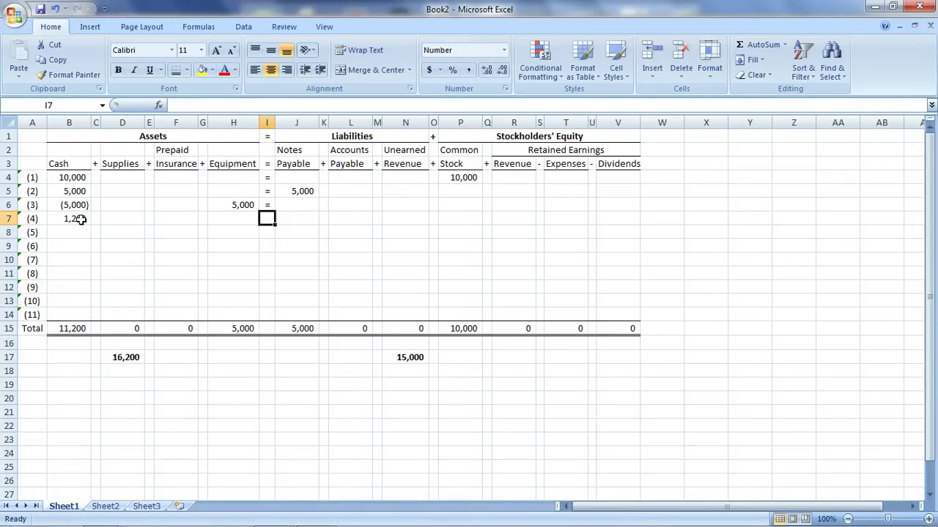
pyautogui.write("'")
pyautogui.write('=')
# Step: Enter 1200 under Unearned Revenue in N7 for transaction (4)
pyautogui.press('Right')
pyautogui.press('Right')
pyautogui.press('Right')
pyautogui.press('Right')
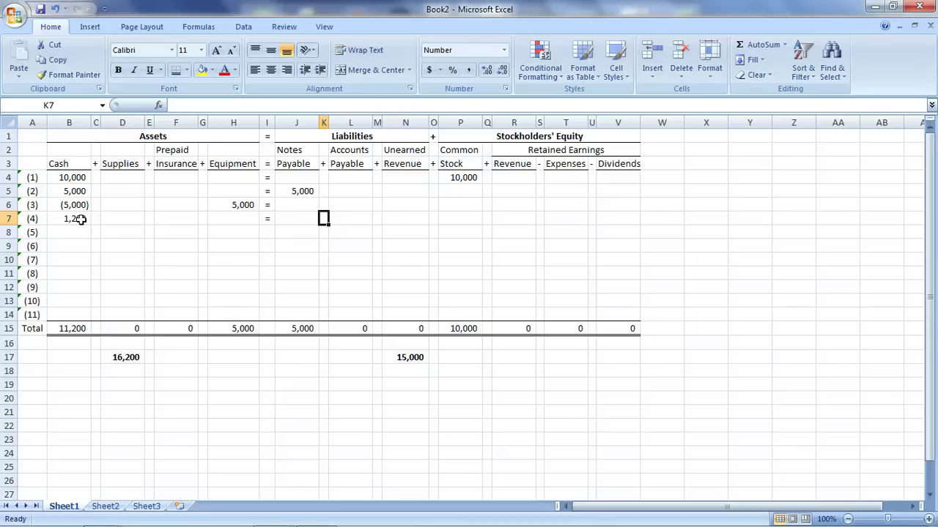
pyautogui.press('Right')
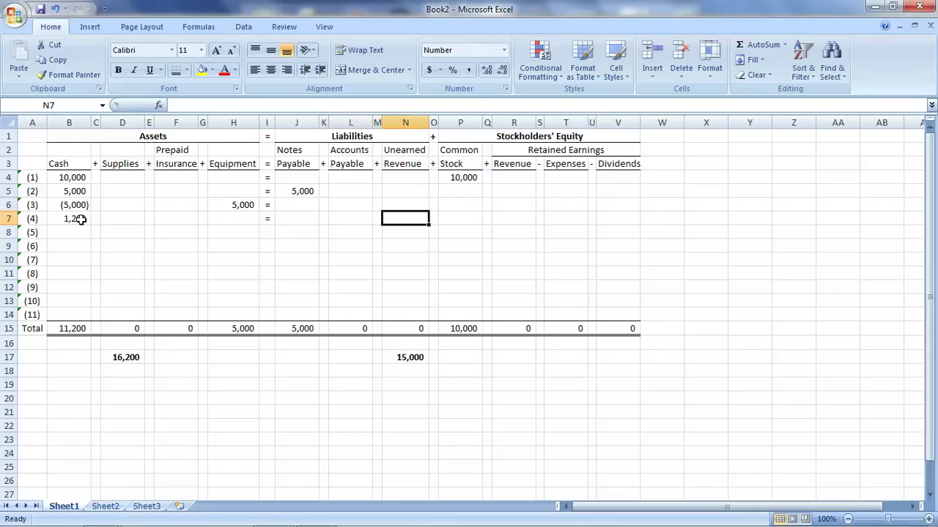
pyautogui.write('1200')
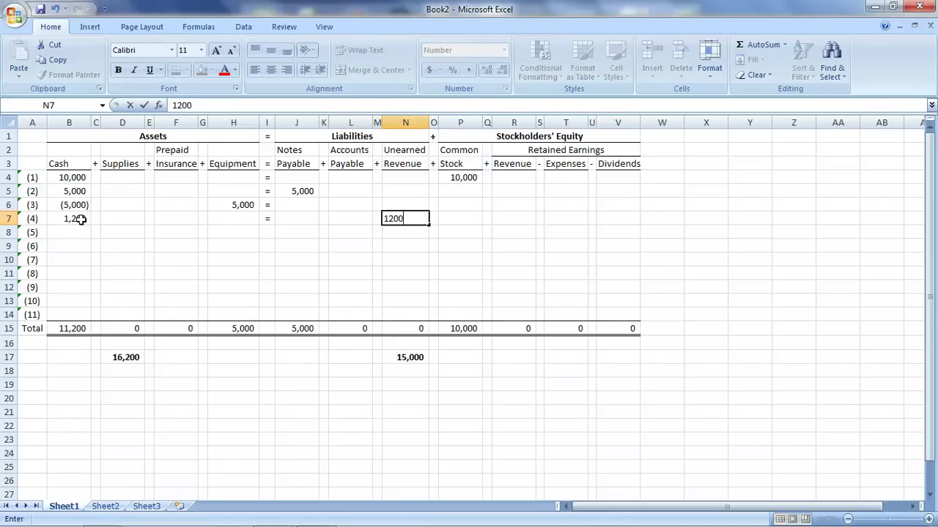
pyautogui.press('Return')
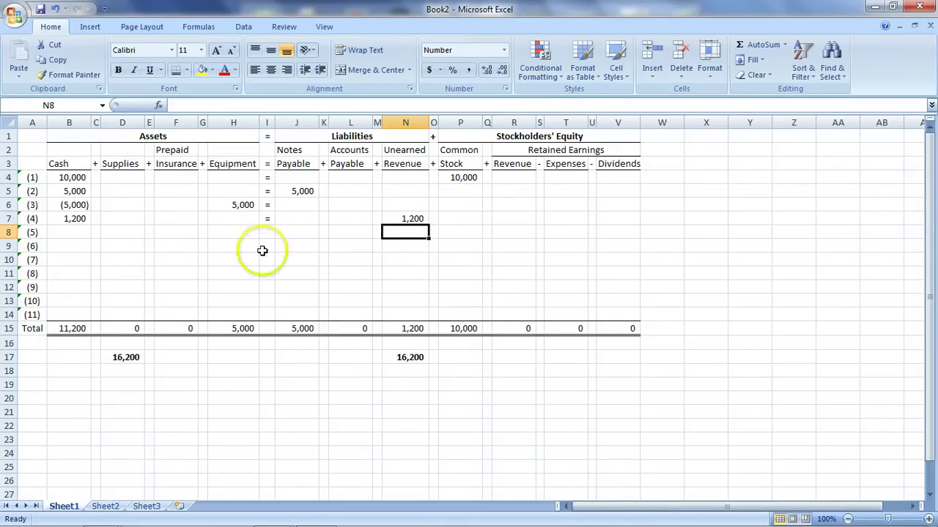
# Step: Record transaction (5) with 10000 under Cash in B8 and 10000 under Revenue in R8
pyautogui.click(78, 230)
pyautogui.write('1')
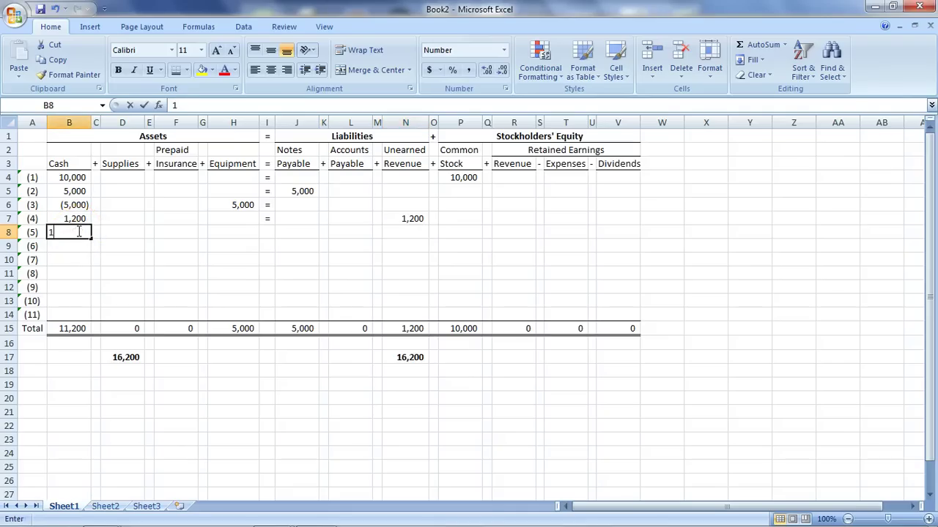
pyautogui.write('0000')
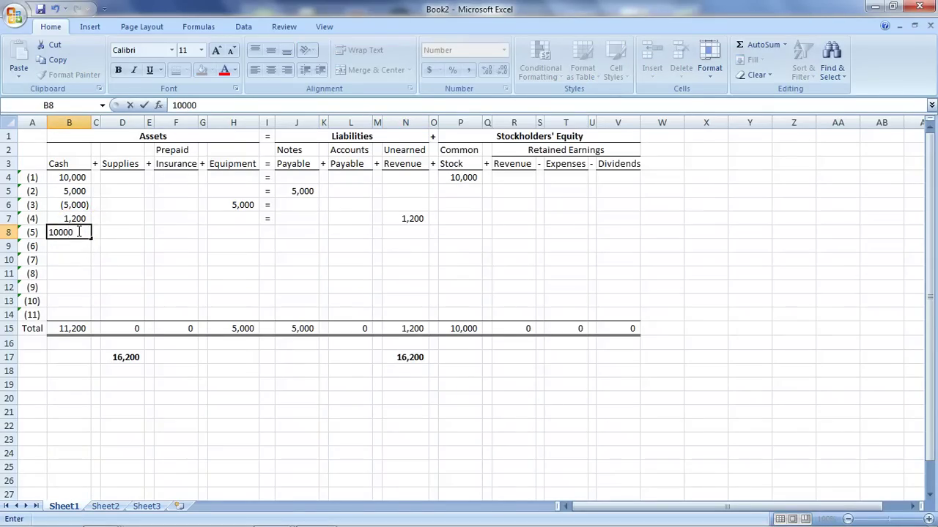
pyautogui.press('Tab')
pyautogui.press('Tab')
pyautogui.press('Tab')
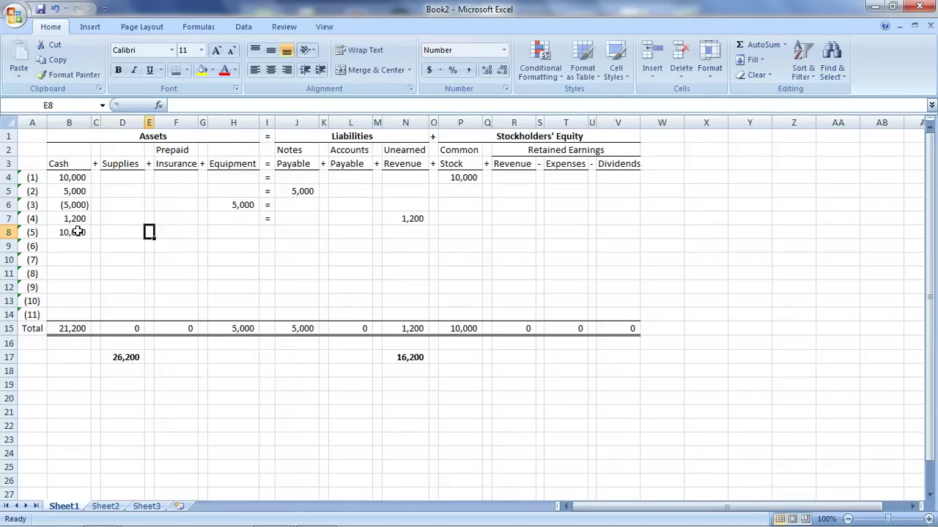
pyautogui.press('Tab')
pyautogui.press('Tab')
pyautogui.press('Tab')
pyautogui.press('Tab')
pyautogui.press('Tab')
pyautogui.press('Tab')
pyautogui.press('Tab')
pyautogui.press('Tab')
pyautogui.press('Tab')
pyautogui.press('Tab')
pyautogui.press('Tab')
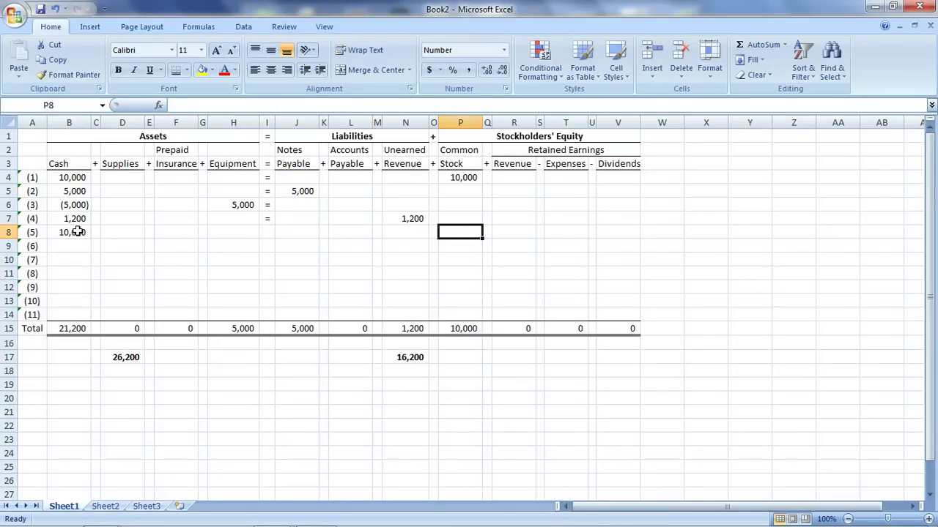
pyautogui.press('Tab')
pyautogui.press('Tab')
pyautogui.write('10000')
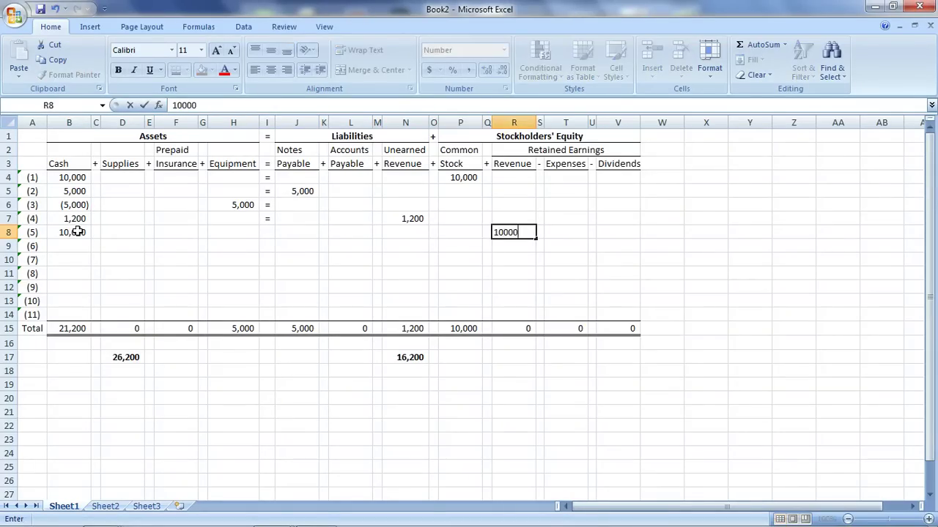
pyautogui.press('Return')
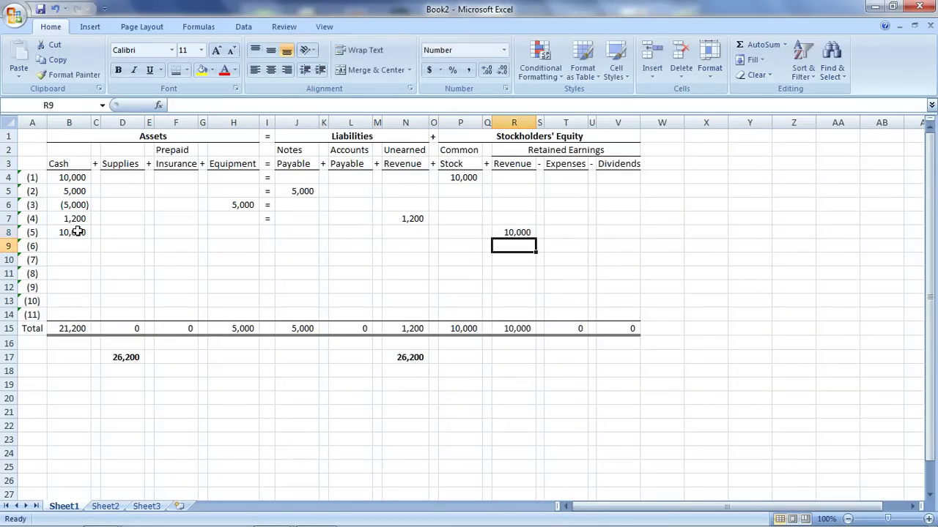
# Step: Fill the equals sign from I7 down to I14 for the remaining transactions
pyautogui.click(268, 219)
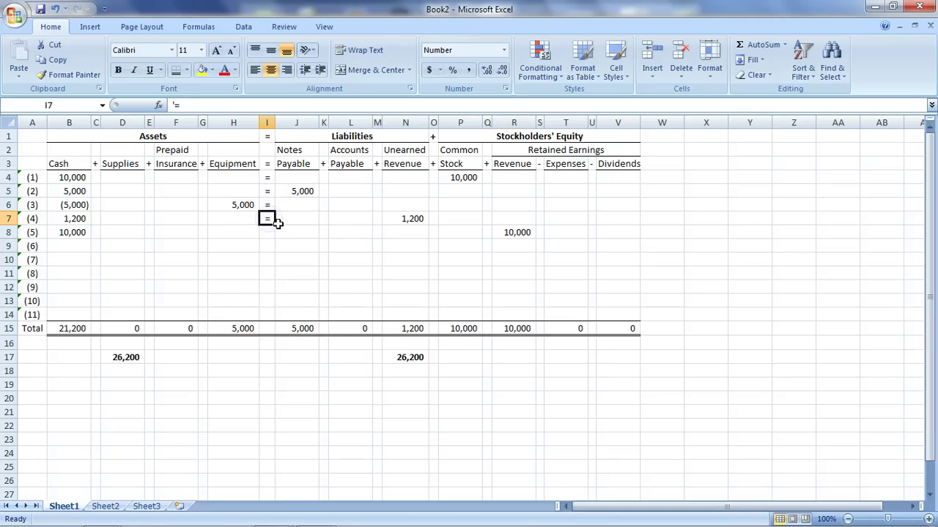
pyautogui.moveTo(271, 223); pyautogui.dragTo(269, 319)
pyautogui.click(282, 408)
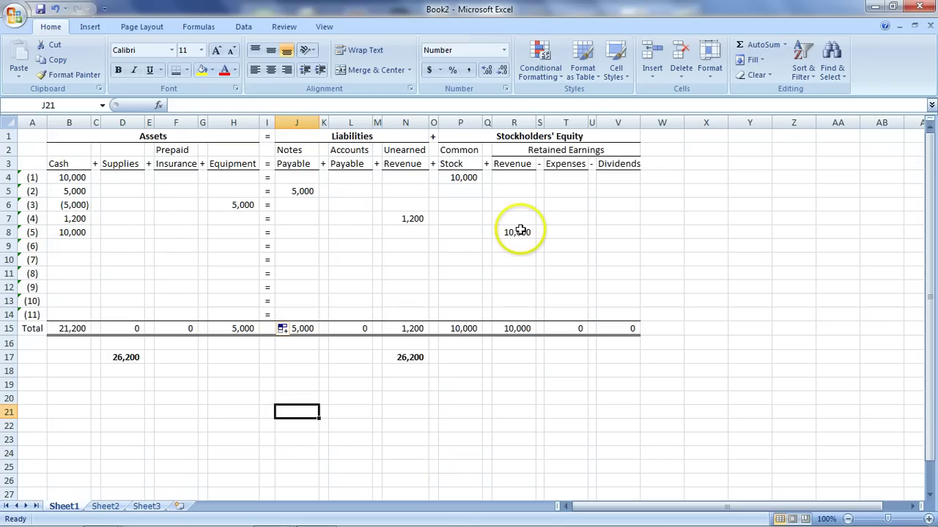
# Step: Record transaction (6) with -900 under Cash in B9 and -900 under Expenses in T9
pyautogui.click(82, 248)
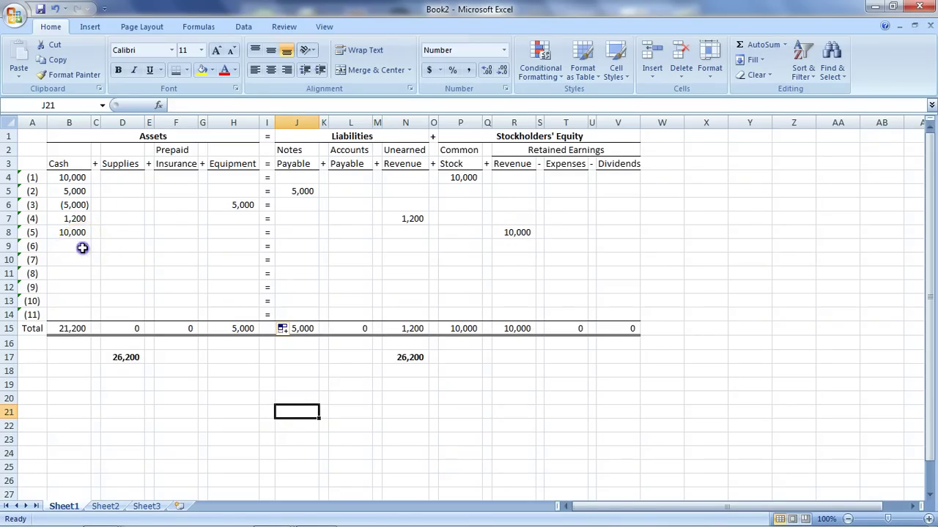
pyautogui.write('-900')
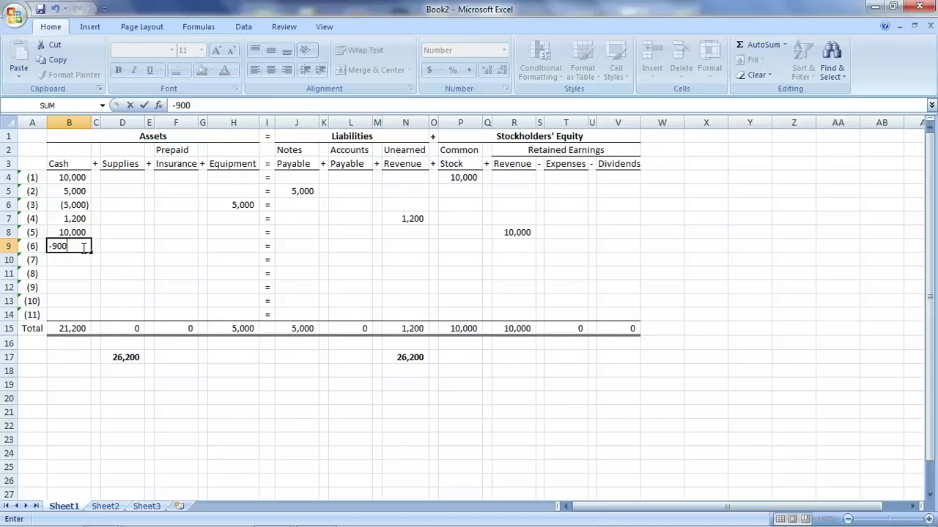
pyautogui.press('Return')
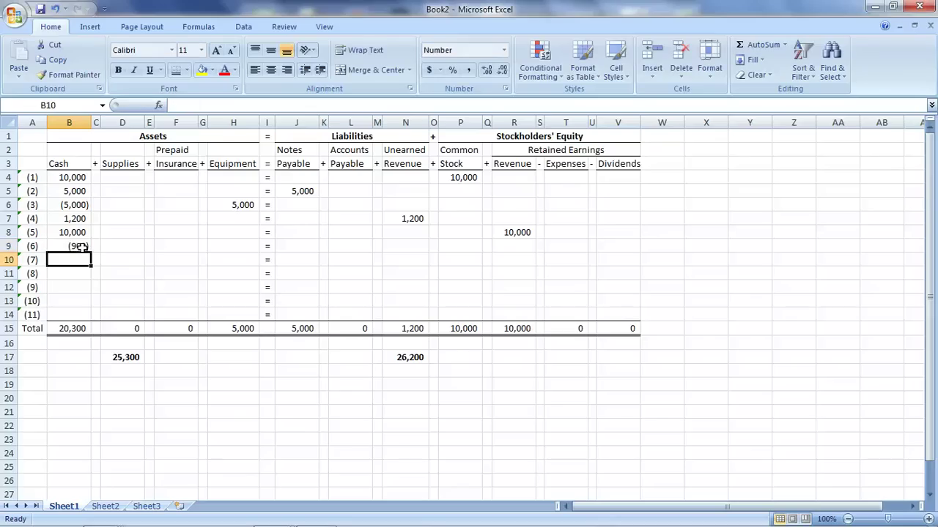
pyautogui.click(559, 245)
pyautogui.write('-900')
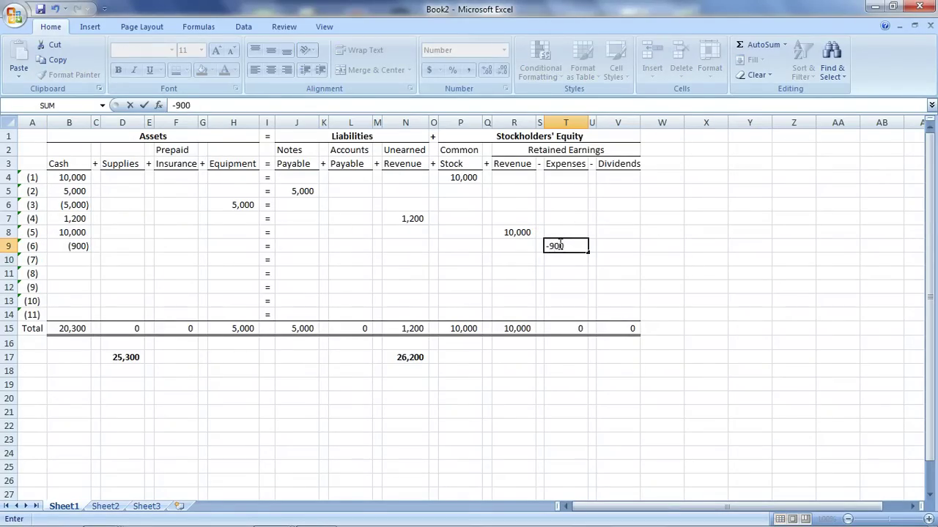
pyautogui.press('Return')
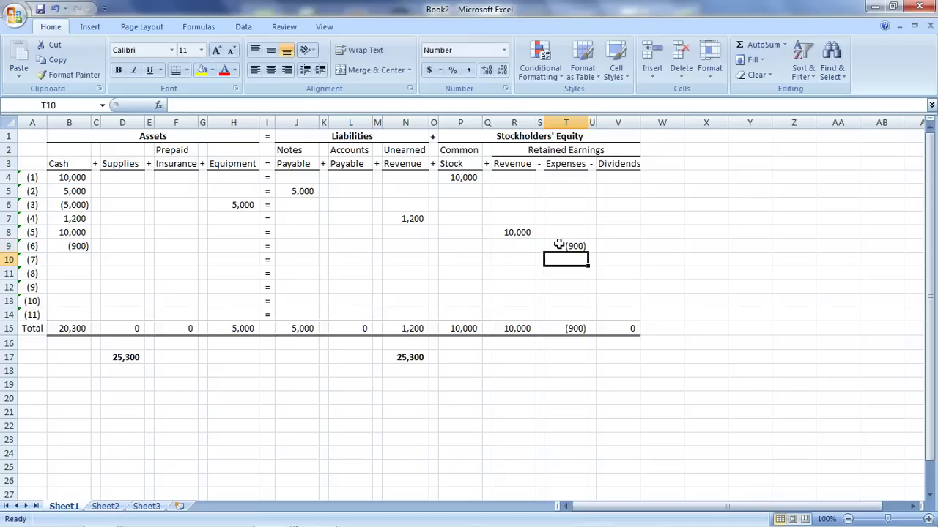
# Step: Label the retained earnings entries beside the table with Service Revenue in W8 and Rent Expense in W9
pyautogui.click(652, 231)
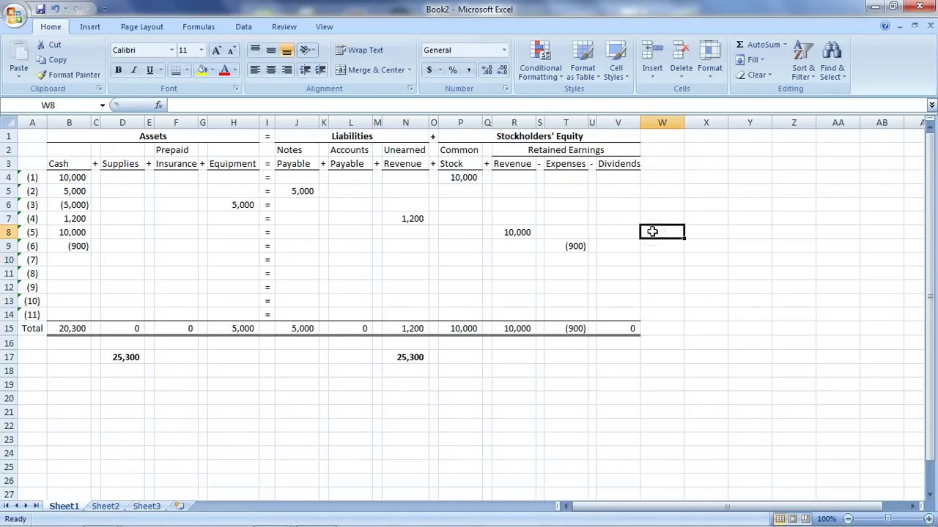
pyautogui.write('Ser')
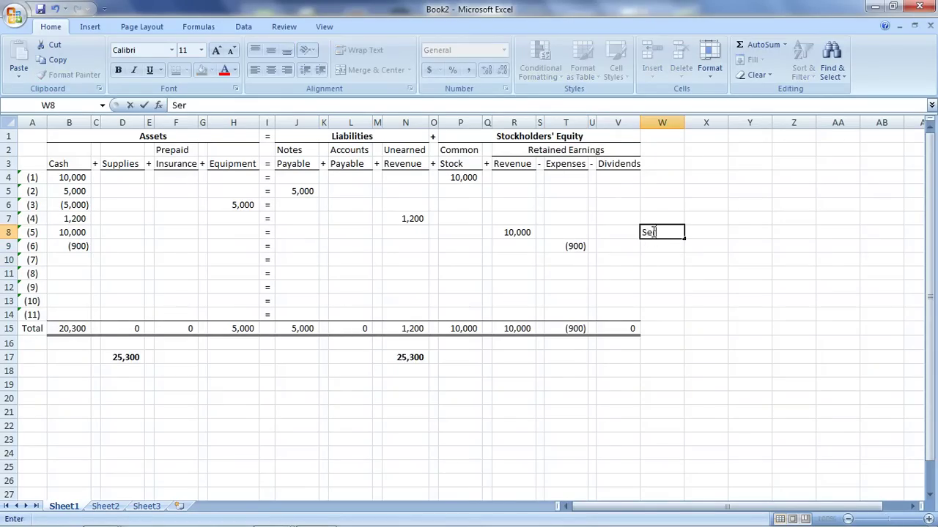
pyautogui.write('vice Revenue')
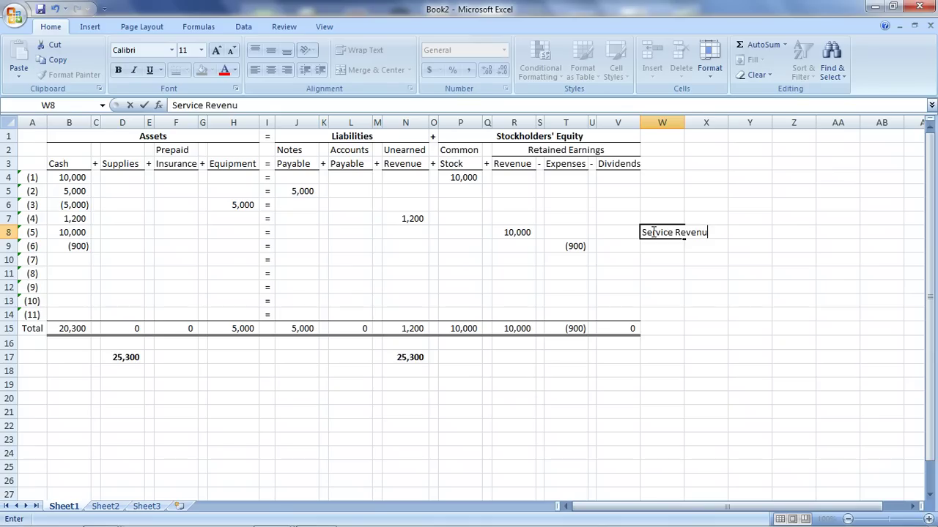
pyautogui.press('Return')
pyautogui.write('Rent Expense')
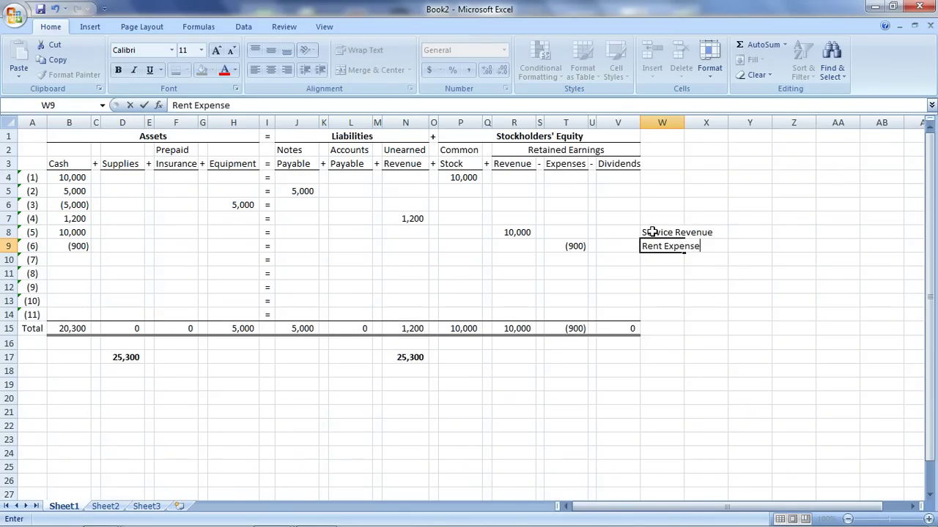
pyautogui.press('Return')
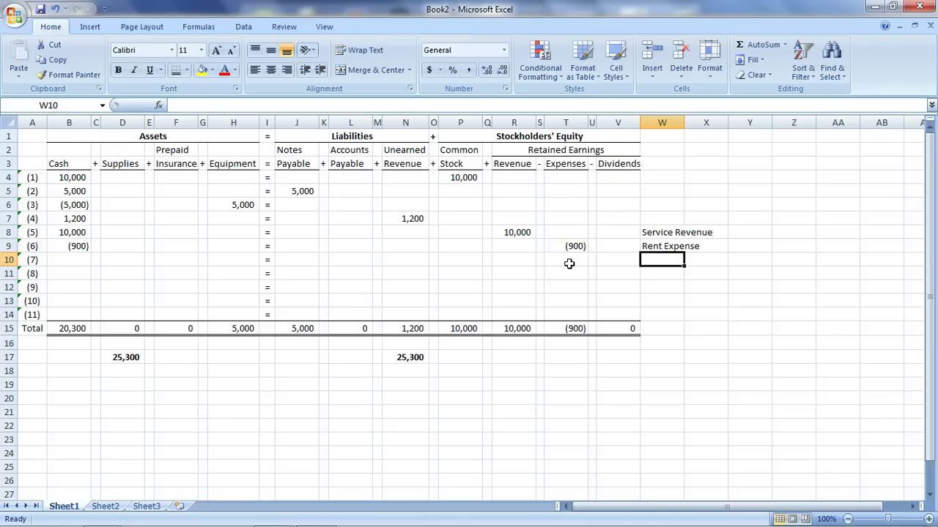
# Step: Record transaction (7) with -600 under Cash in B10 and 600 under Prepaid Insurance in F10
pyautogui.click(81, 258)
pyautogui.write('-600')
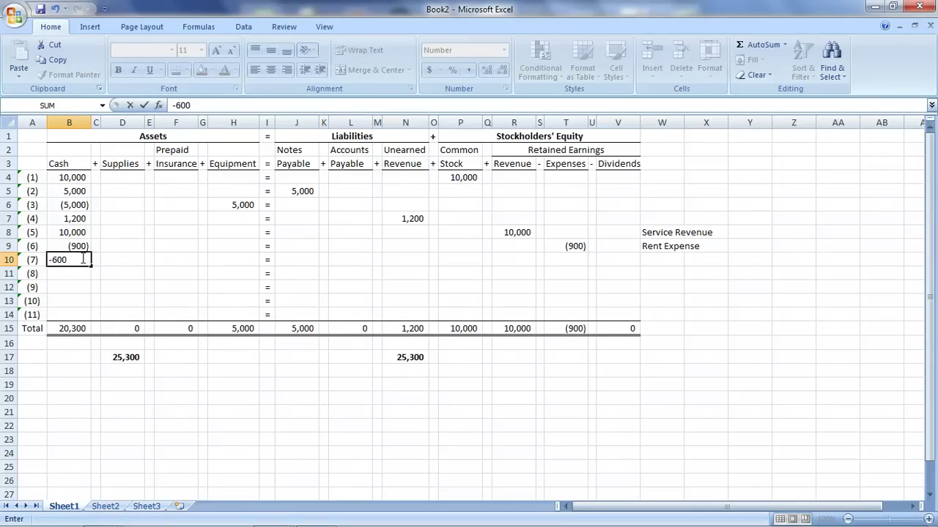
pyautogui.press('Tab')
pyautogui.press('Tab')
pyautogui.press('Tab')
pyautogui.press('Tab')
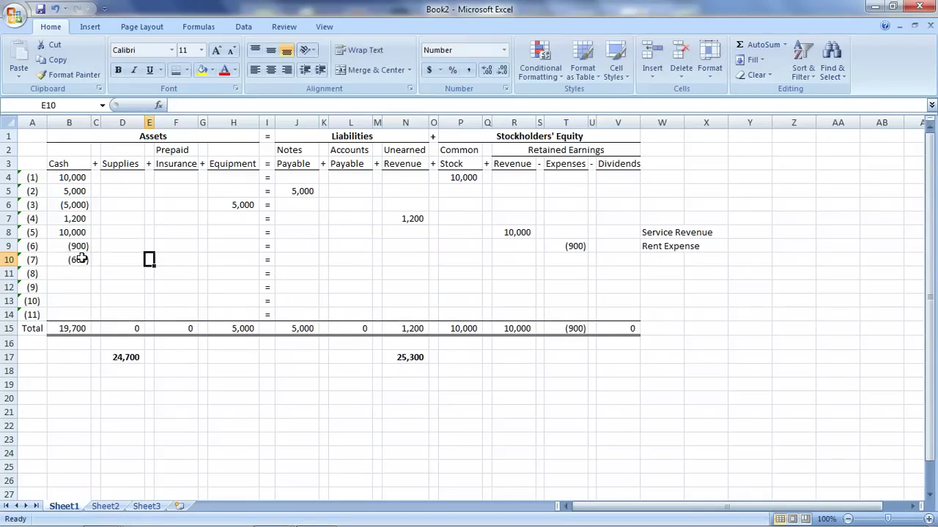
pyautogui.write('600')
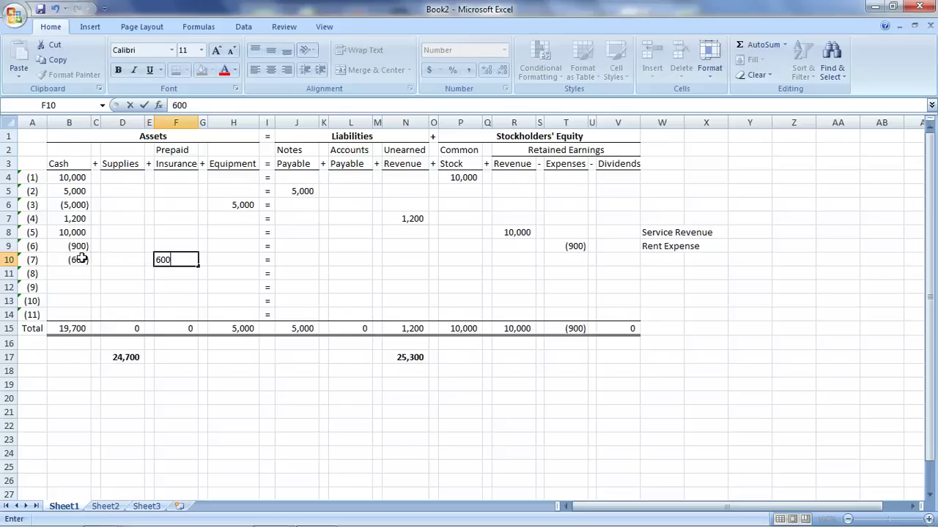
pyautogui.press('Return')
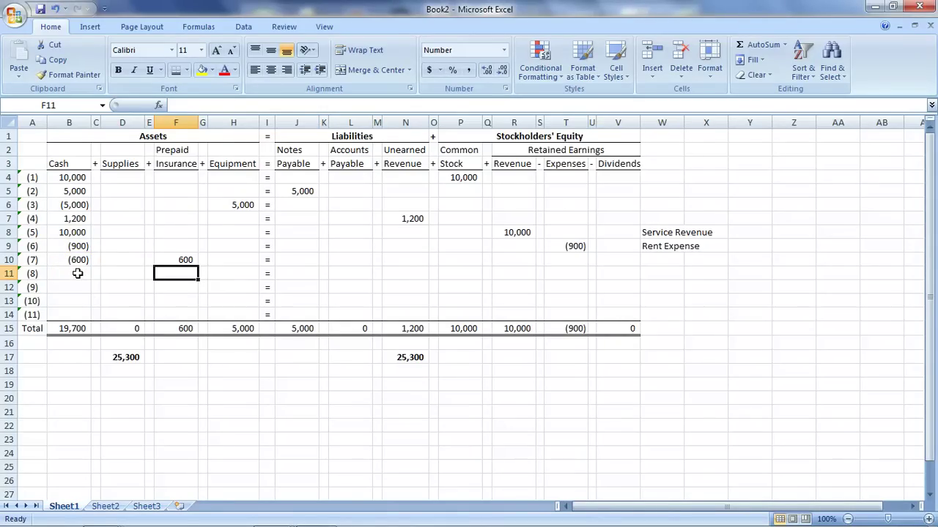
# Step: Record transaction (8) with 25000 under Supplies in D11 and 2500 under Accounts Payable in L11
pyautogui.click(118, 275)
pyautogui.write('25000')
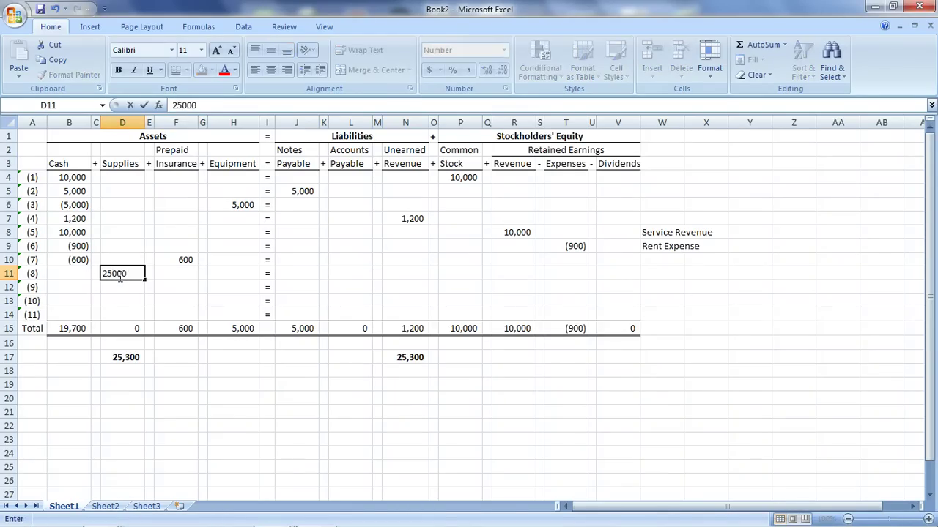
pyautogui.press('Tab')
pyautogui.press('Tab')
pyautogui.press('Tab')
pyautogui.press('Tab')
pyautogui.press('Tab')
pyautogui.press('Tab')
pyautogui.press('Tab')
pyautogui.press('Tab')
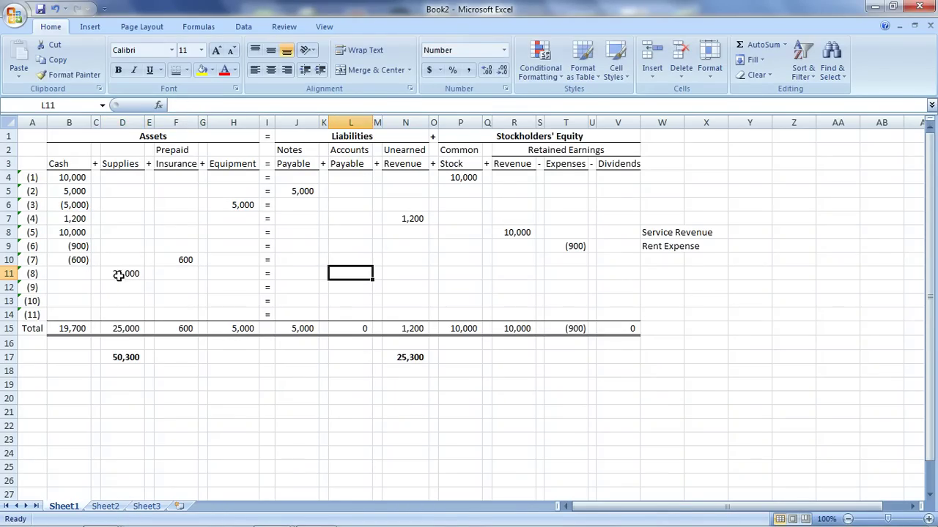
pyautogui.write('2500')
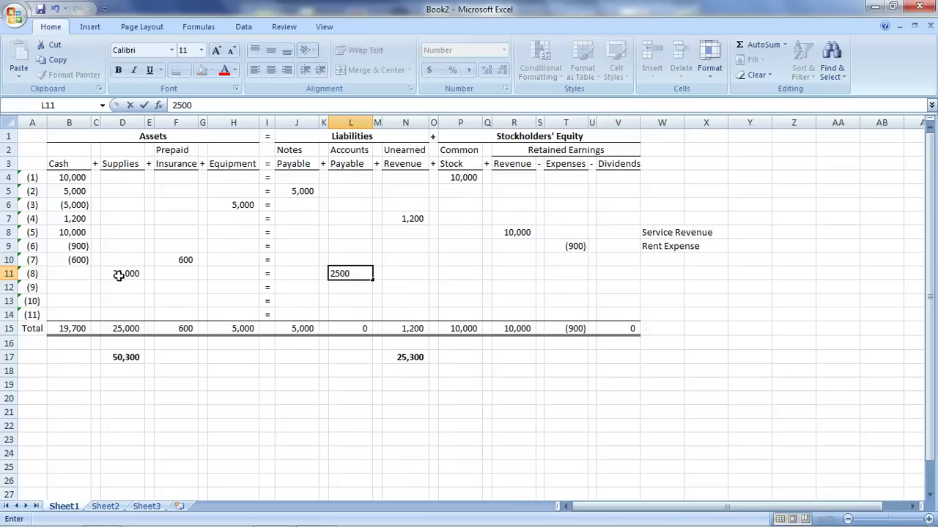
pyautogui.press('Return')
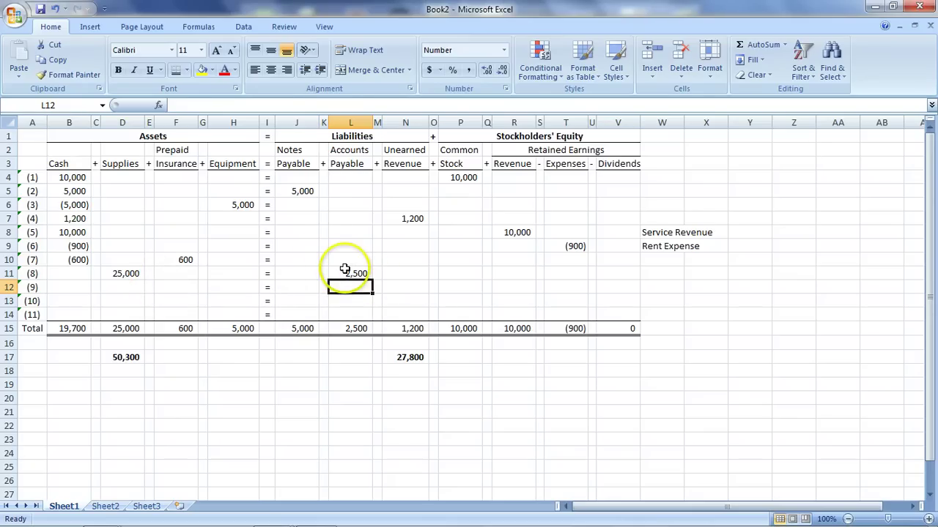
# Step: Record transaction (10) with -500 under Cash in B13 and -500 under Dividends in V13
pyautogui.click(67, 289)
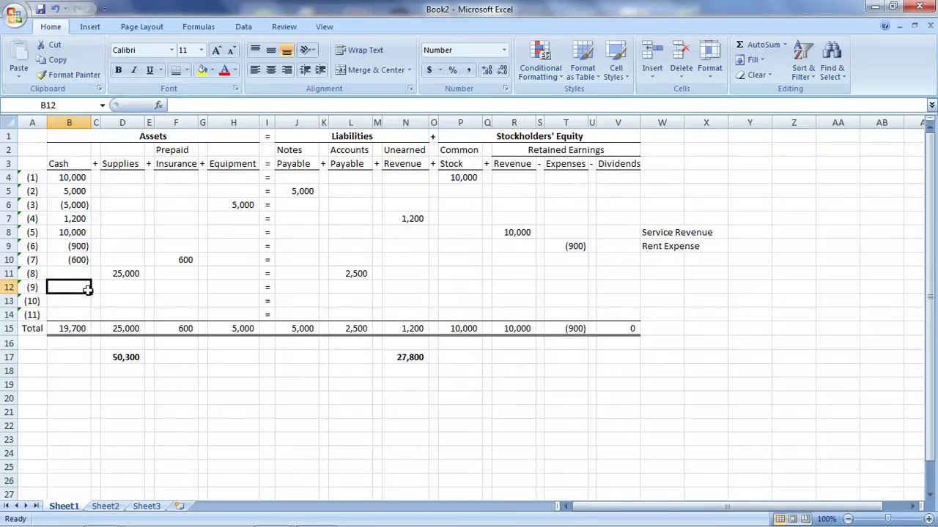
pyautogui.click(85, 302)
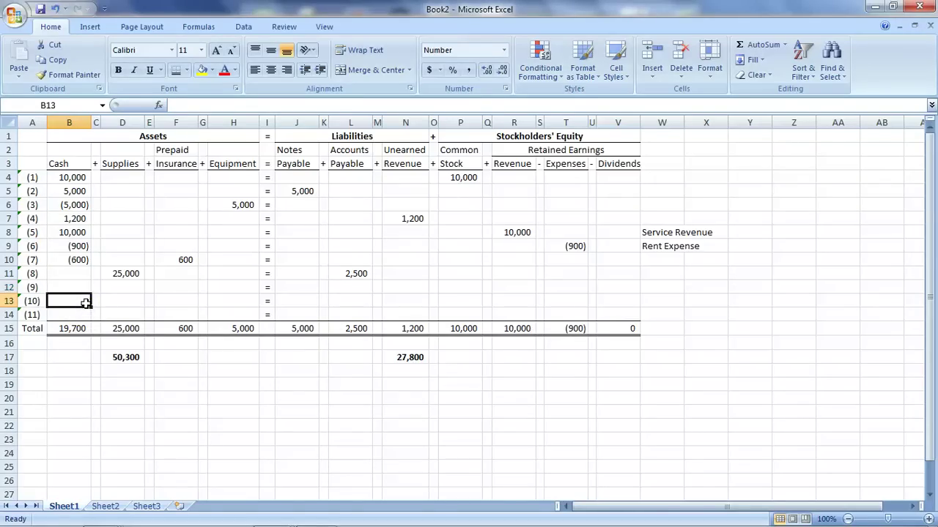
pyautogui.write('-500')
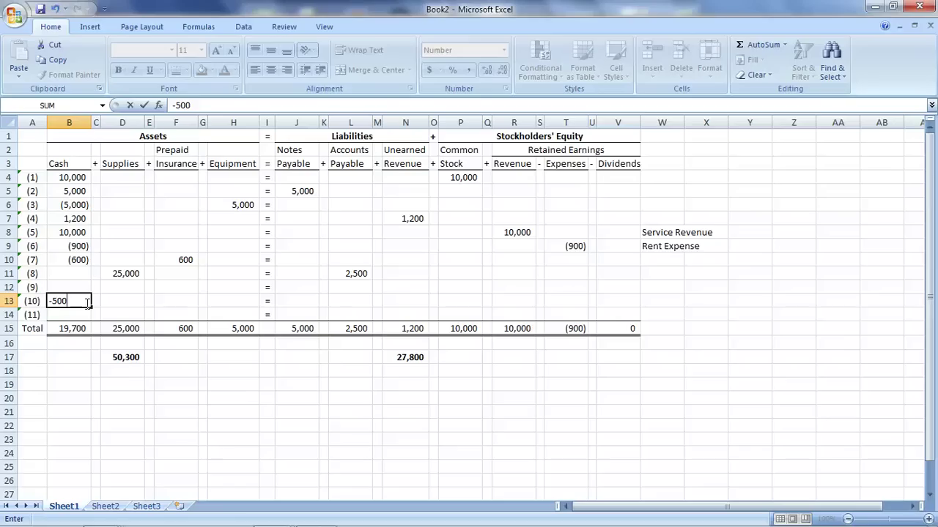
pyautogui.press('Right')
pyautogui.press('Right')
pyautogui.press('Right')
pyautogui.press('Right')
pyautogui.press('Right')
pyautogui.press('Right')
pyautogui.press('Right')
pyautogui.press('Right')
pyautogui.press('Right')
pyautogui.press('Right')
pyautogui.press('Right')
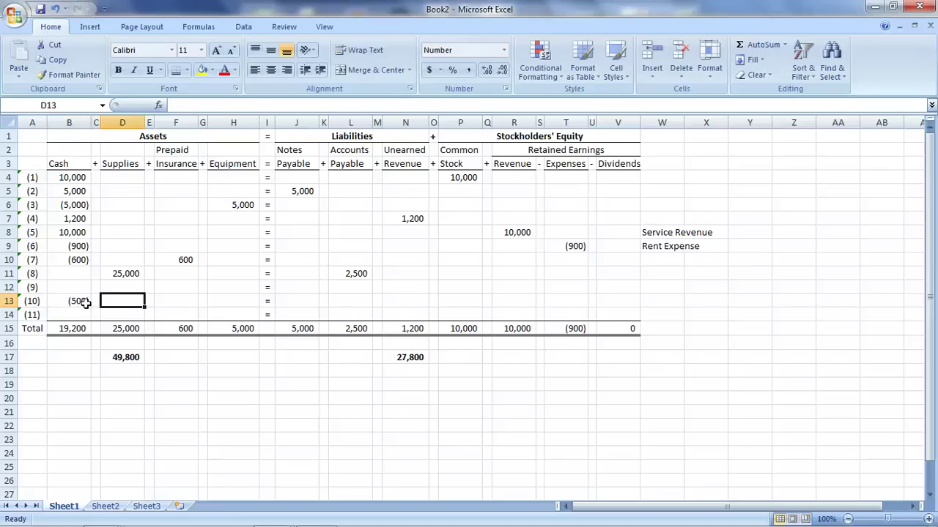
pyautogui.press('Right')
pyautogui.press('Right')
pyautogui.press('Right')
pyautogui.press('Right')
pyautogui.press('Right')
pyautogui.press('Right')
pyautogui.press('Right')
pyautogui.press('Right')
pyautogui.press('Right')
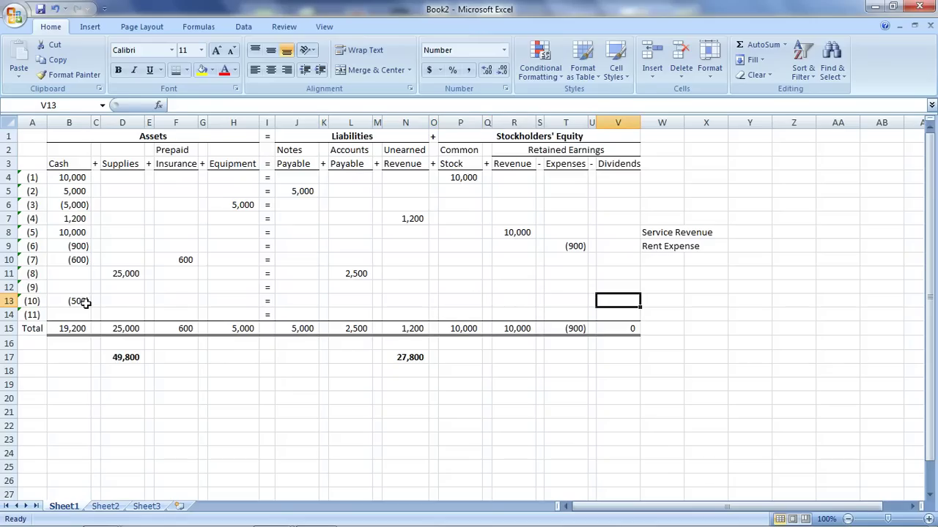
pyautogui.write('-500')
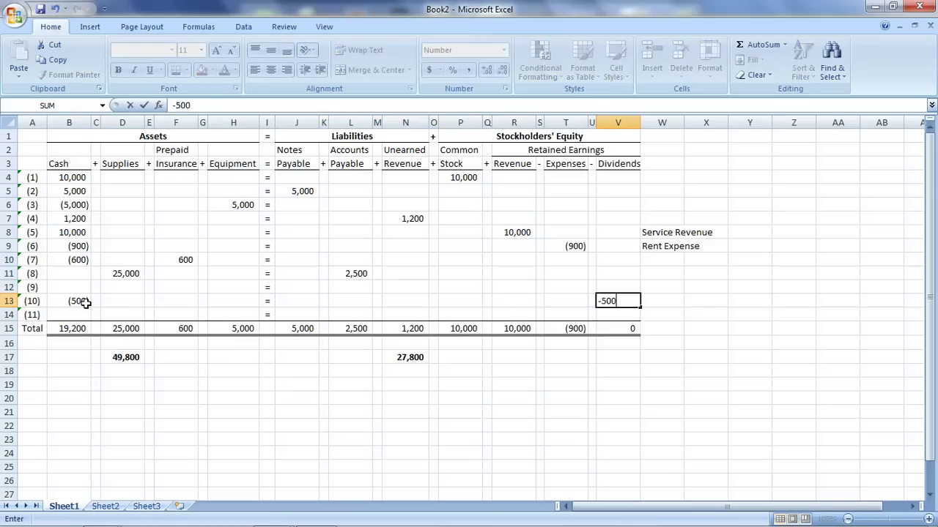
pyautogui.press('Tab')
# Step: Label the transaction (10) entry beside the table with Dividends in W13
pyautogui.write('Dividend')
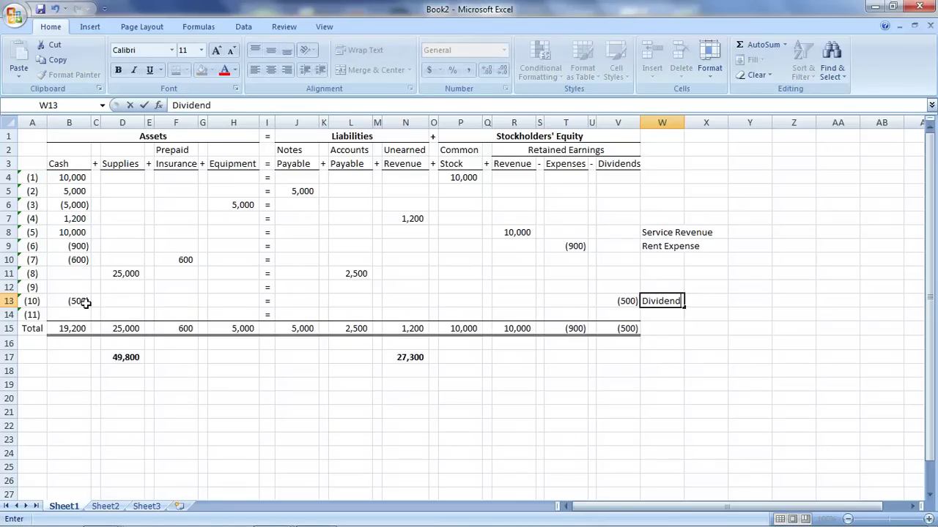
pyautogui.write('s')
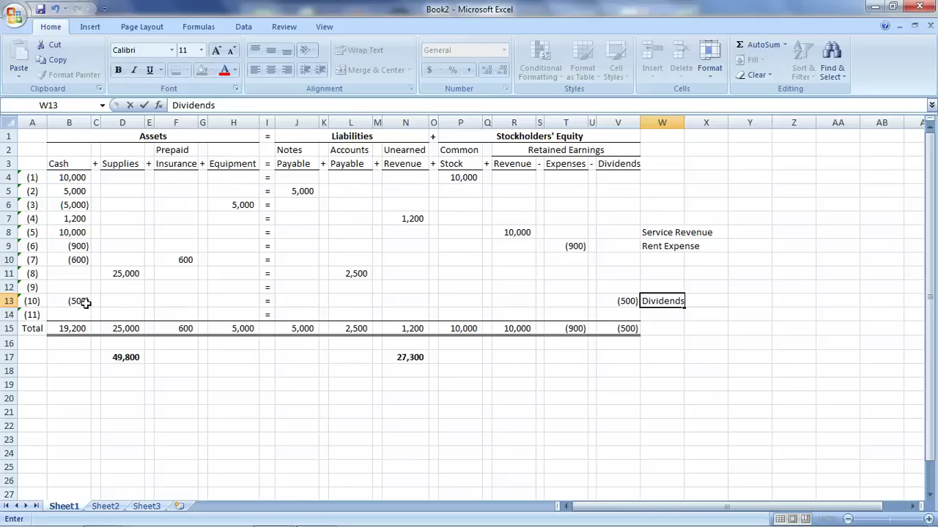
pyautogui.press('Return')
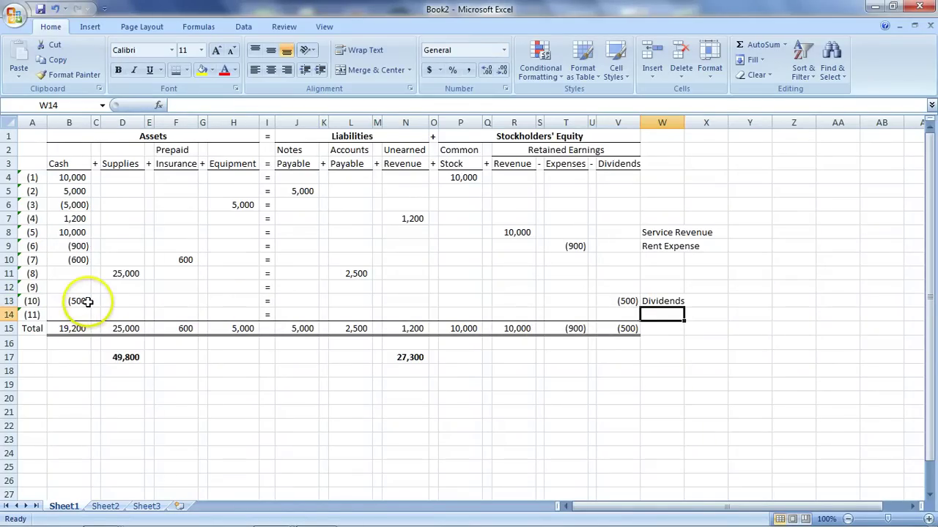
# Step: Record transaction (11) with -4000 under Cash in B14 and -4000 under Expenses in T14
pyautogui.click(81, 314)
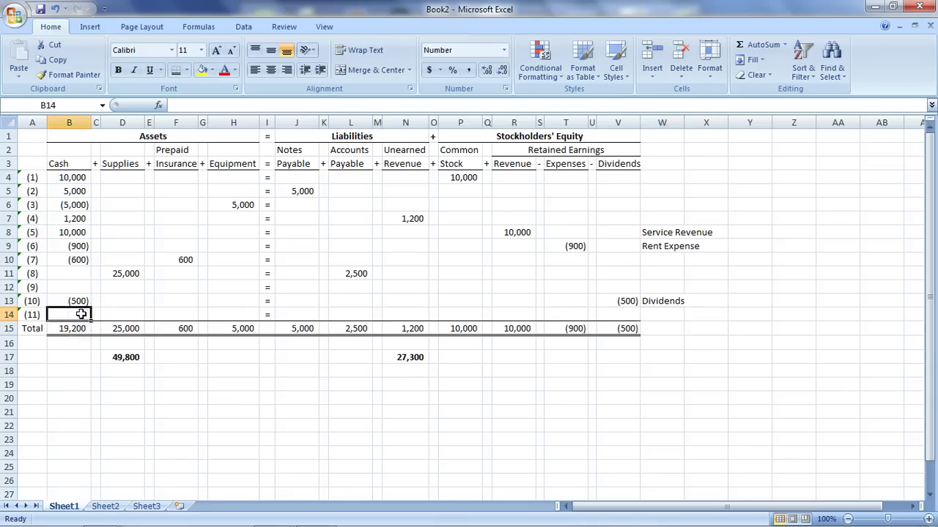
pyautogui.write('-400')
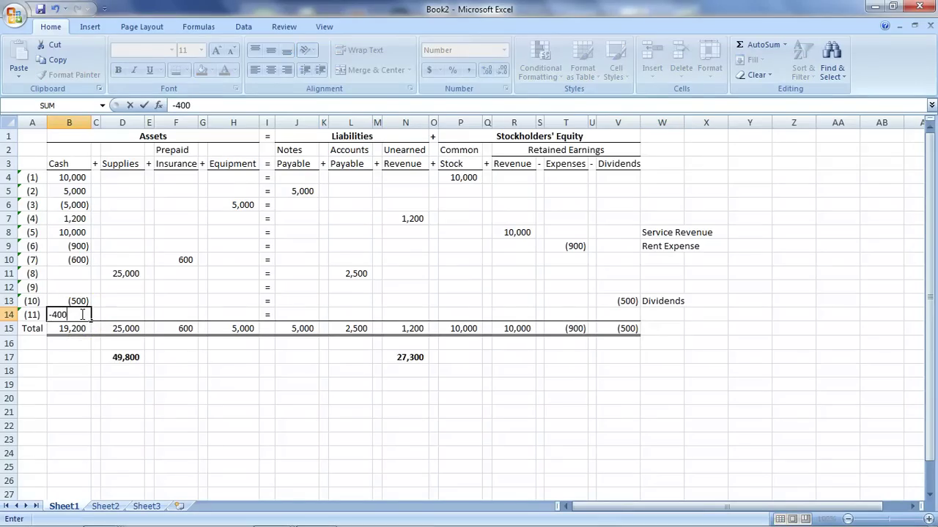
pyautogui.write('0')
pyautogui.press('Tab')
pyautogui.press('Tab')
pyautogui.press('Tab')
pyautogui.press('Tab')
pyautogui.press('Tab')
pyautogui.press('Tab')
pyautogui.press('Tab')
pyautogui.press('Tab')
pyautogui.press('Tab')
pyautogui.press('Tab')
pyautogui.press('Tab')
pyautogui.press('Tab')
pyautogui.press('Tab')
pyautogui.press('Tab')
pyautogui.press('Tab')
pyautogui.press('Tab')
pyautogui.press('Tab')
pyautogui.press('Tab')
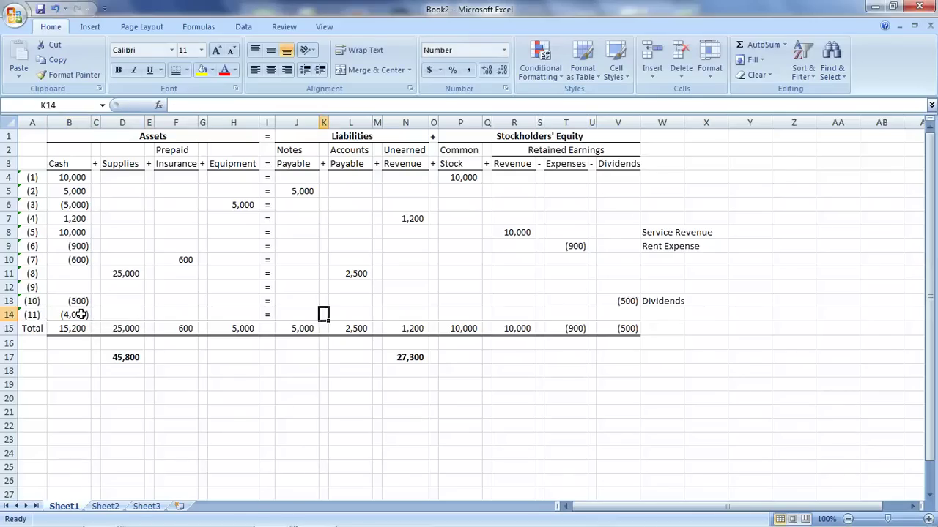
pyautogui.write('-4000')
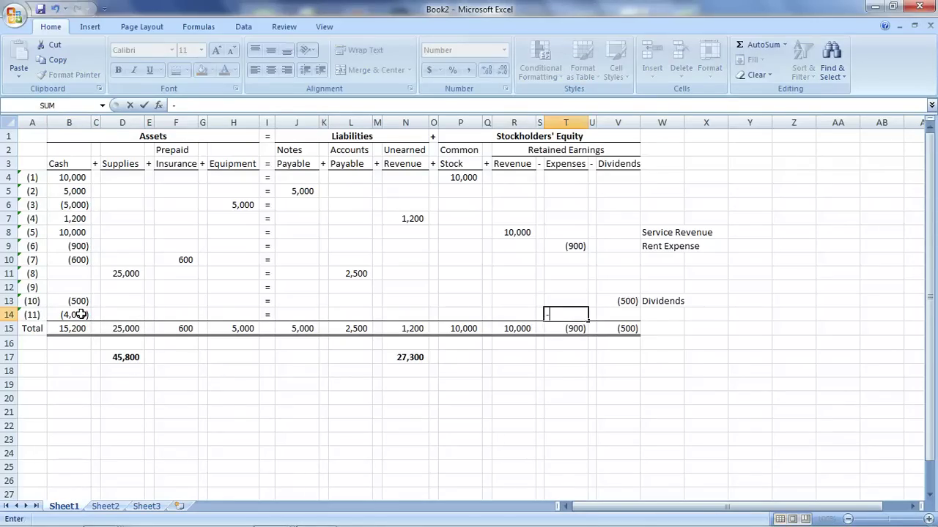
pyautogui.press('Tab')
pyautogui.press('Tab')
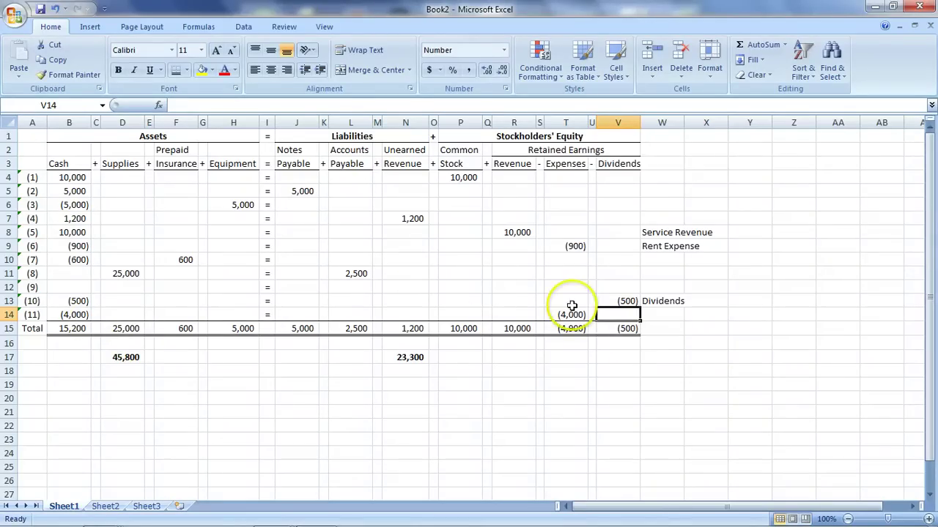
# Step: Label the transaction (11) entry beside the table with Salary Expense in W14
pyautogui.click(659, 313)
pyautogui.write('Sa')
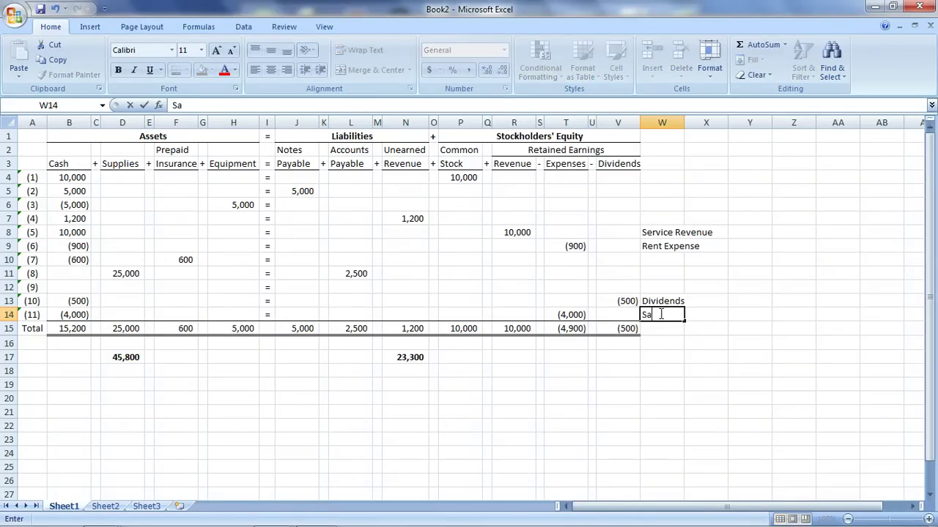
pyautogui.write('lary Expense')
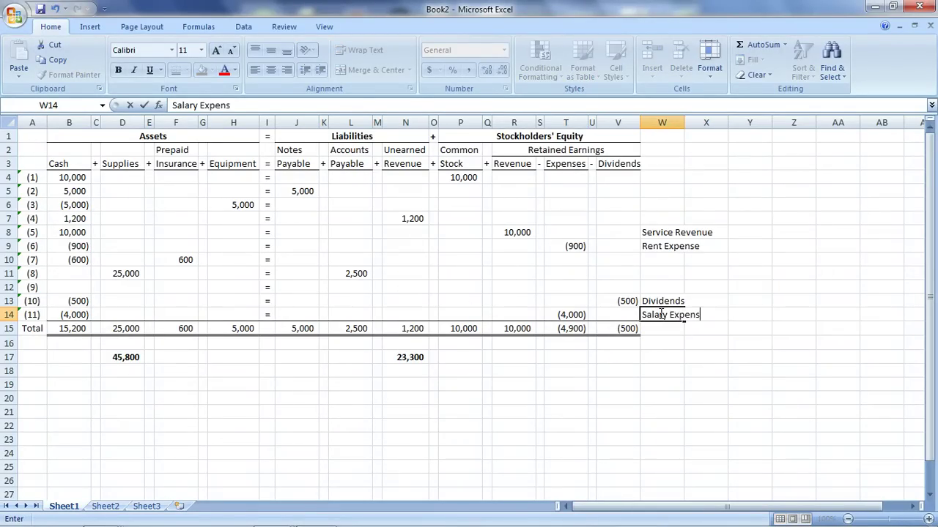
pyautogui.press('Return')
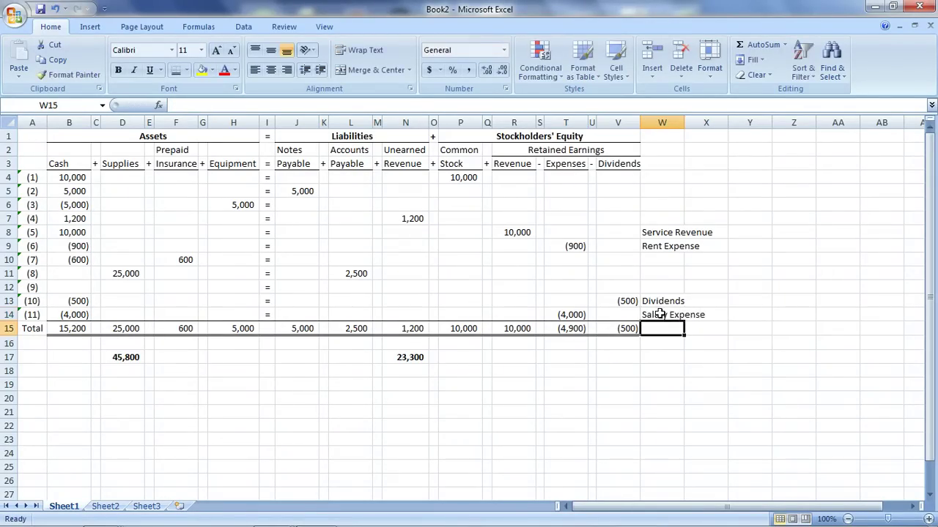
# Step: Correct the Supplies amount of transaction (8) in D11 to 2500
pyautogui.click(353, 395)
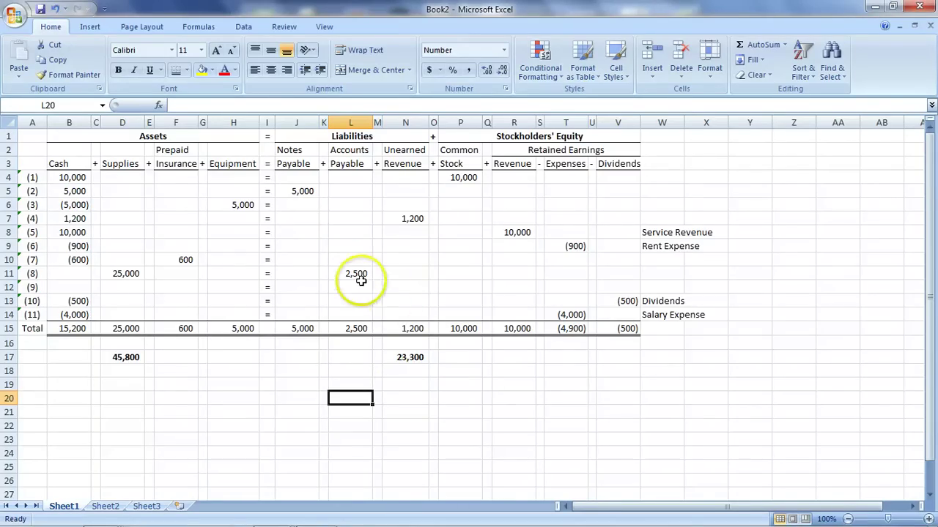
pyautogui.click(134, 273)
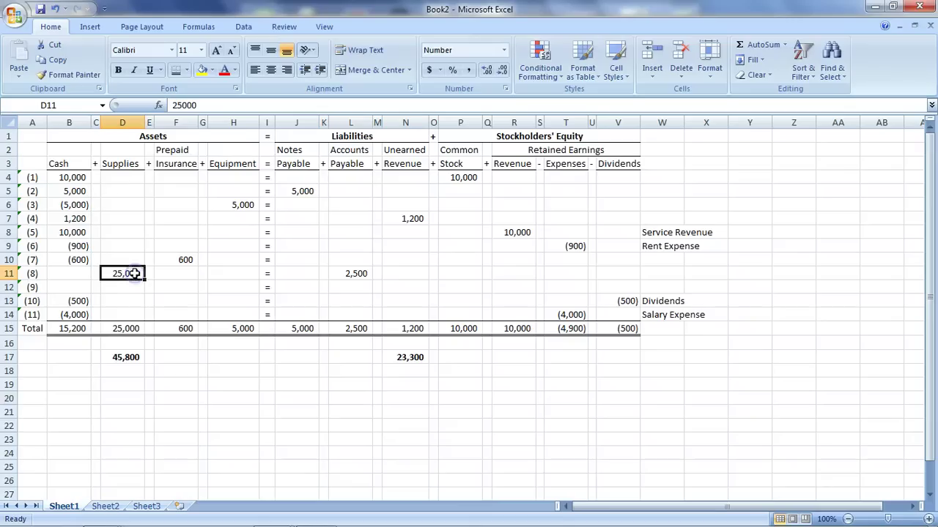
pyautogui.write('2500')
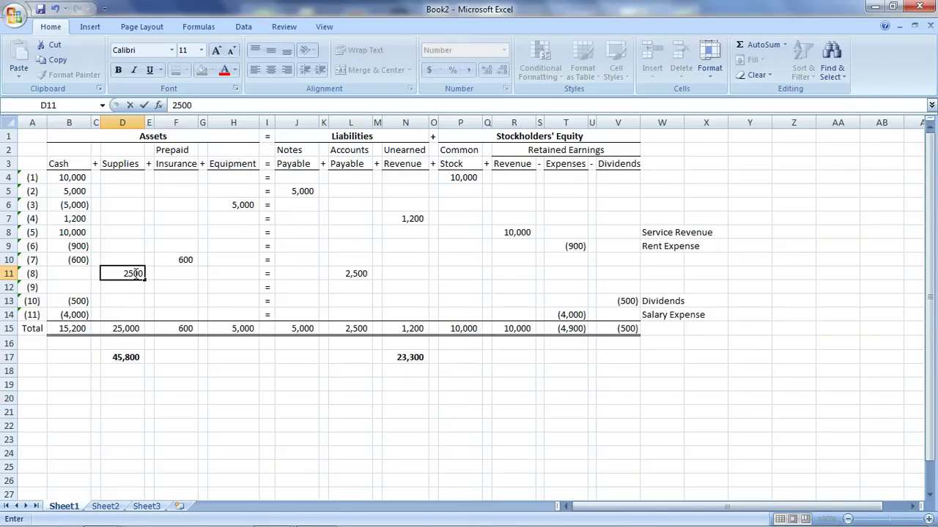
pyautogui.press('Return')
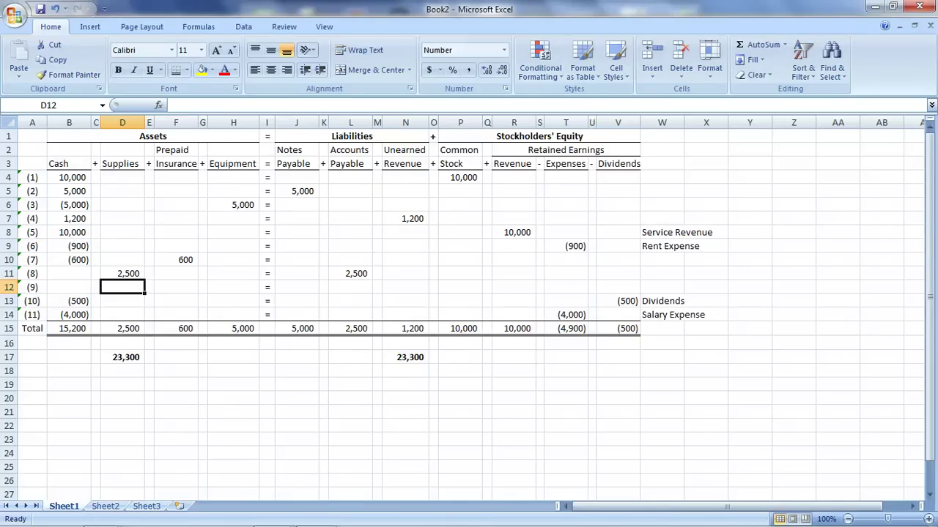
pyautogui.moveTo(510, 3)
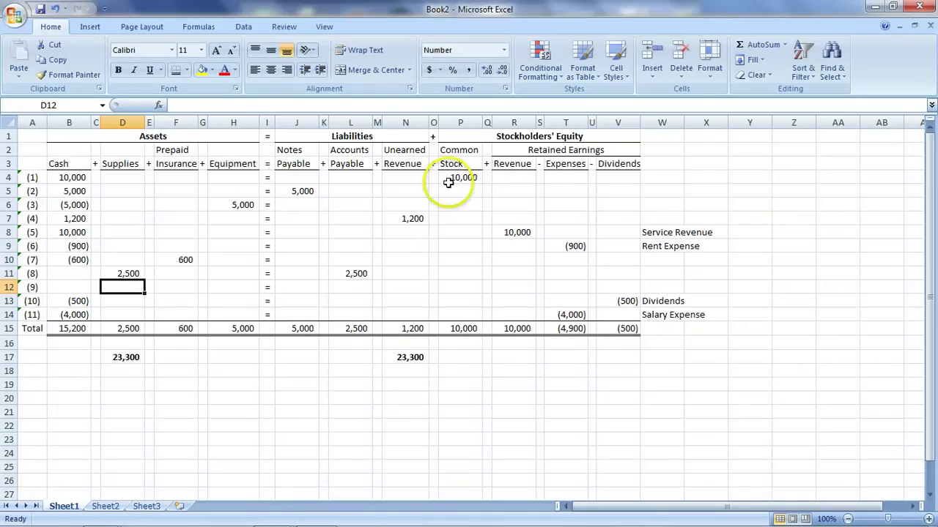
pyautogui.moveTo(293, 512)
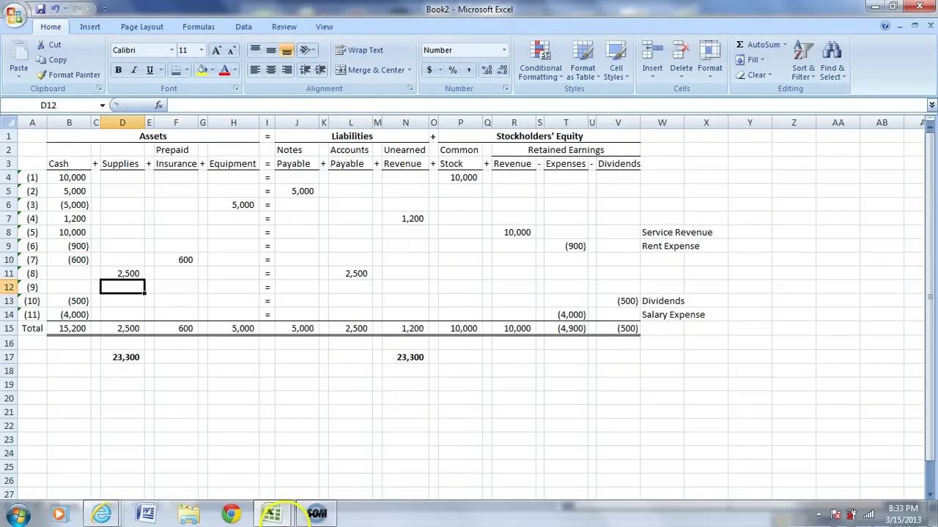
pyautogui.click(322, 518)
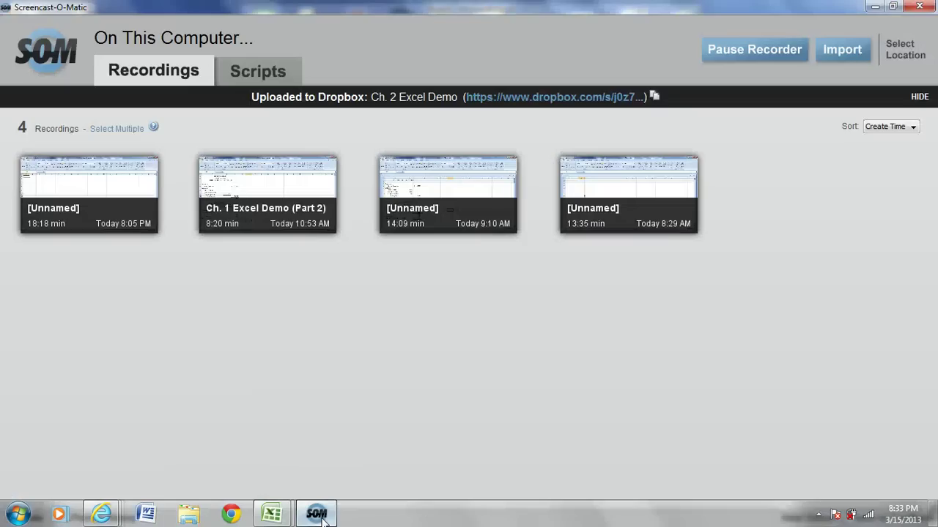